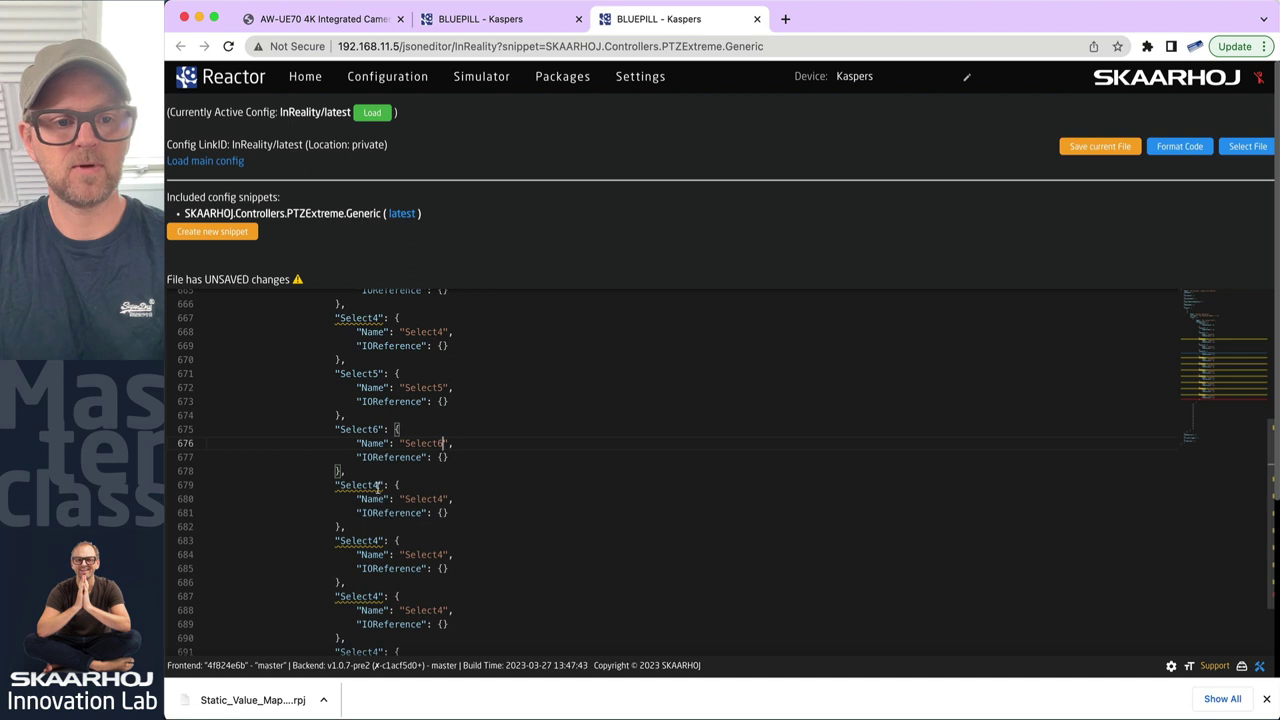
Renumber the two duplicate Select4 entries after Select6 as Select7 and Select8, in both key and Name
click(372, 485)
click(441, 498)
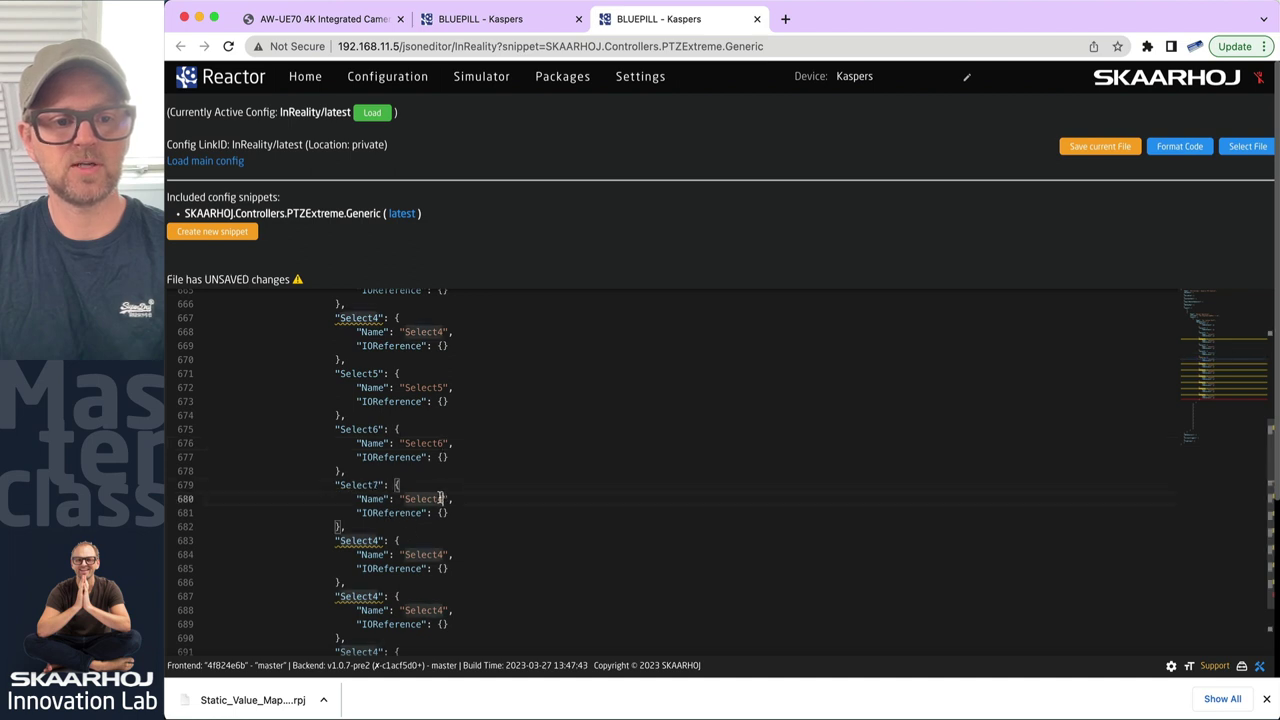
click(377, 540)
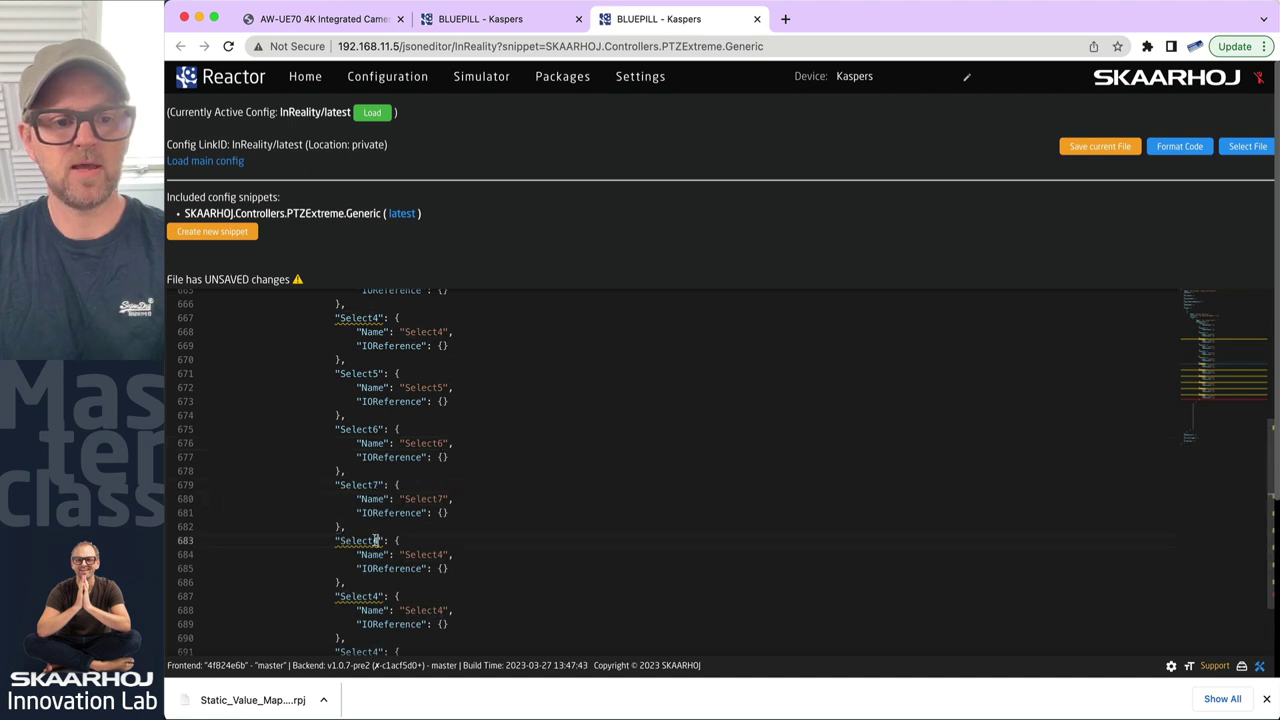
click(442, 554)
key(BackSpace)
text(8)
Renumber the following two Select4 duplicates as Select9 and Select10, in both key and Name
click(375, 596)
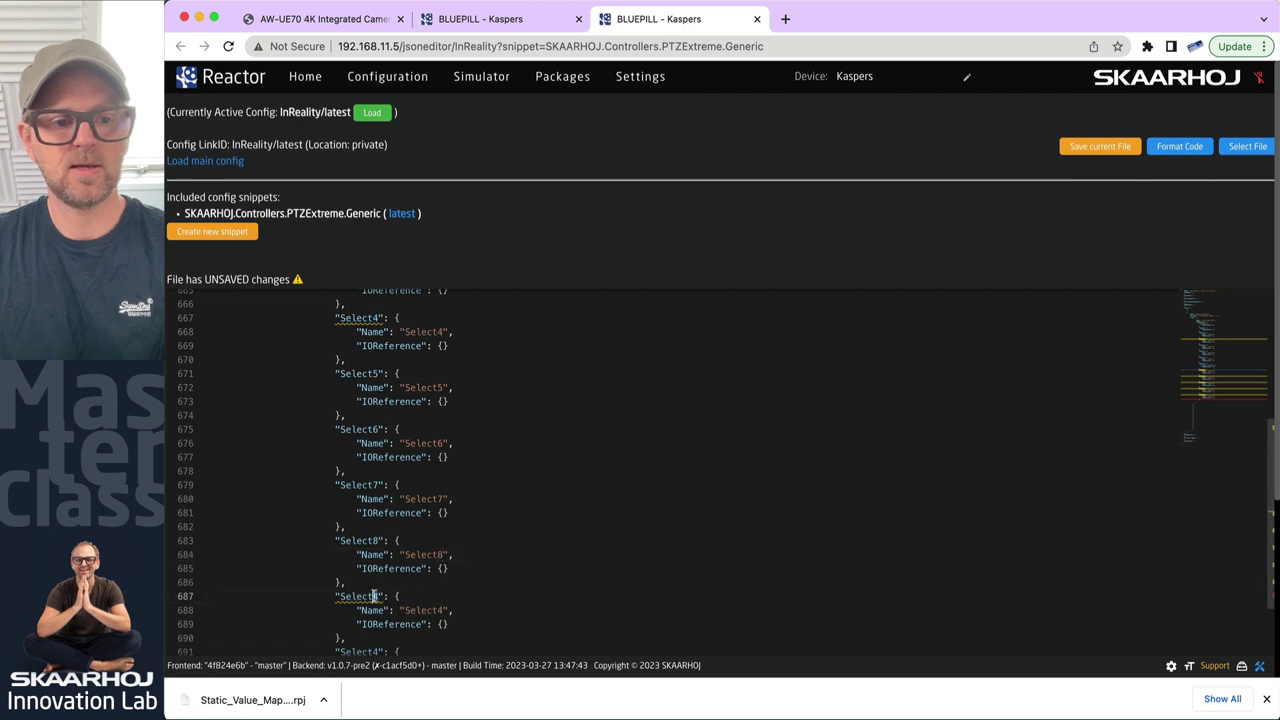
click(443, 610)
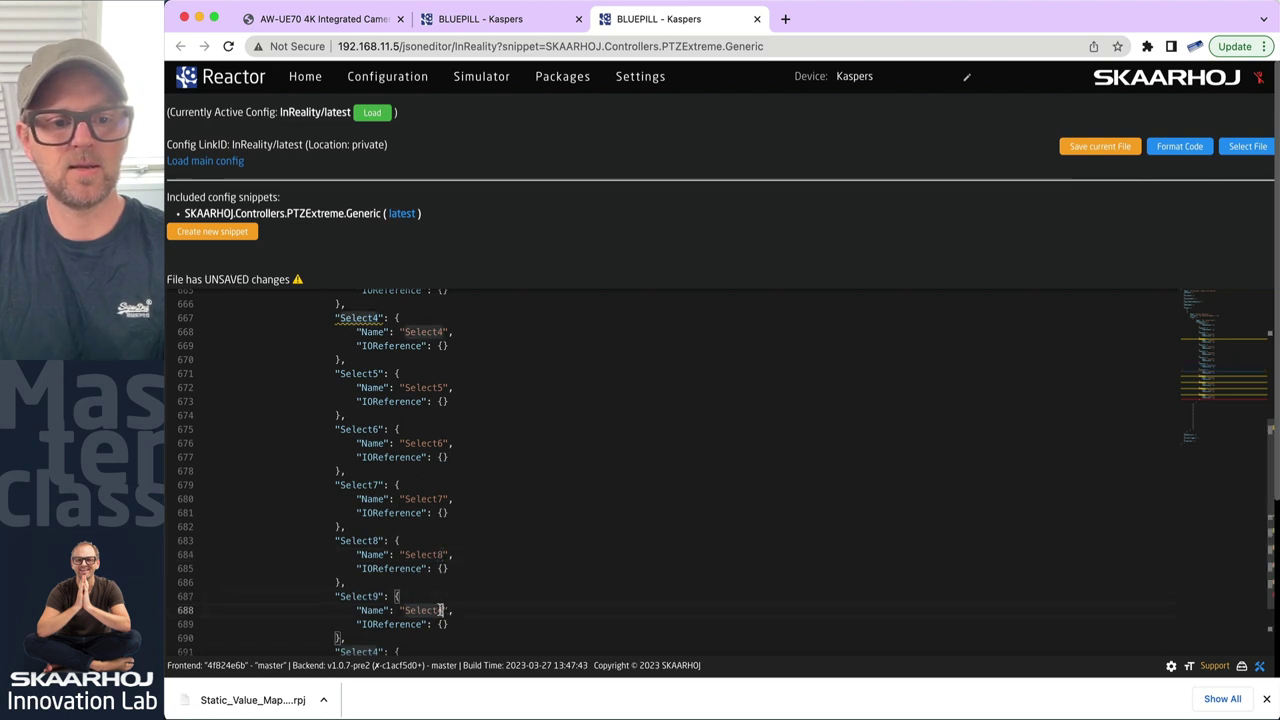
key(BackSpace)
text(9)
scroll(455, 530, down, 5)
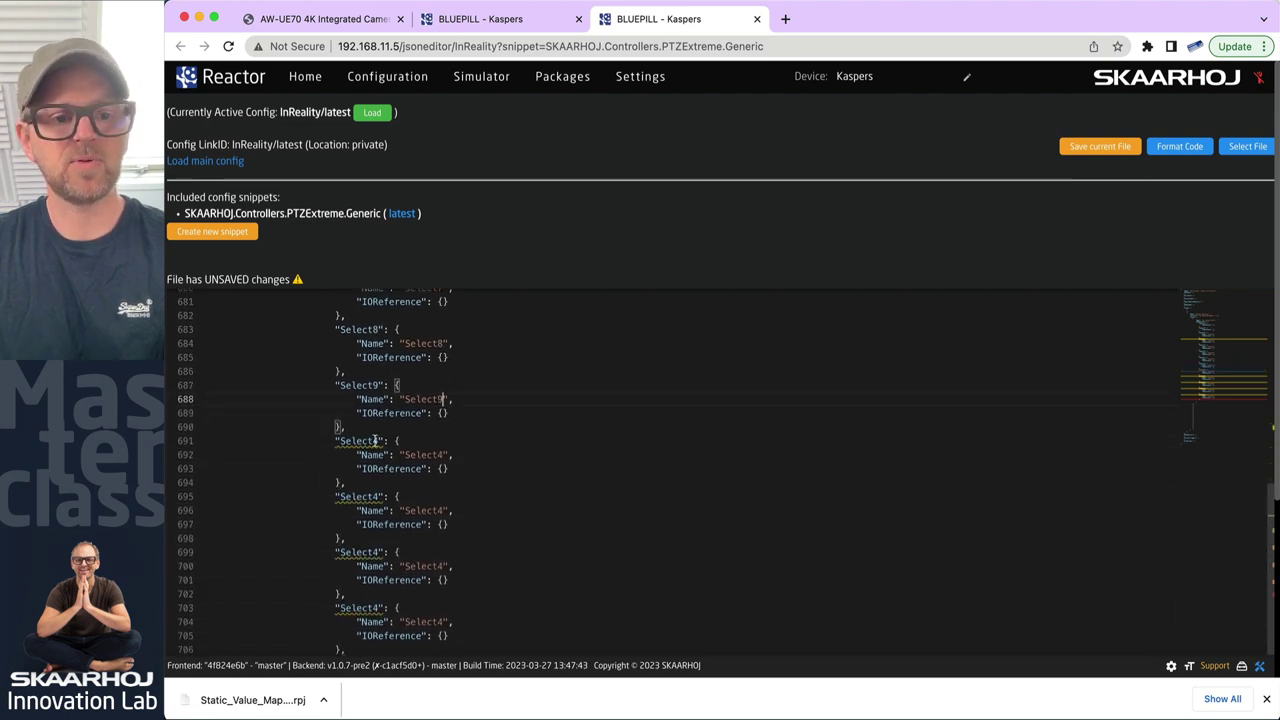
click(376, 440)
key(BackSpace)
text(10)
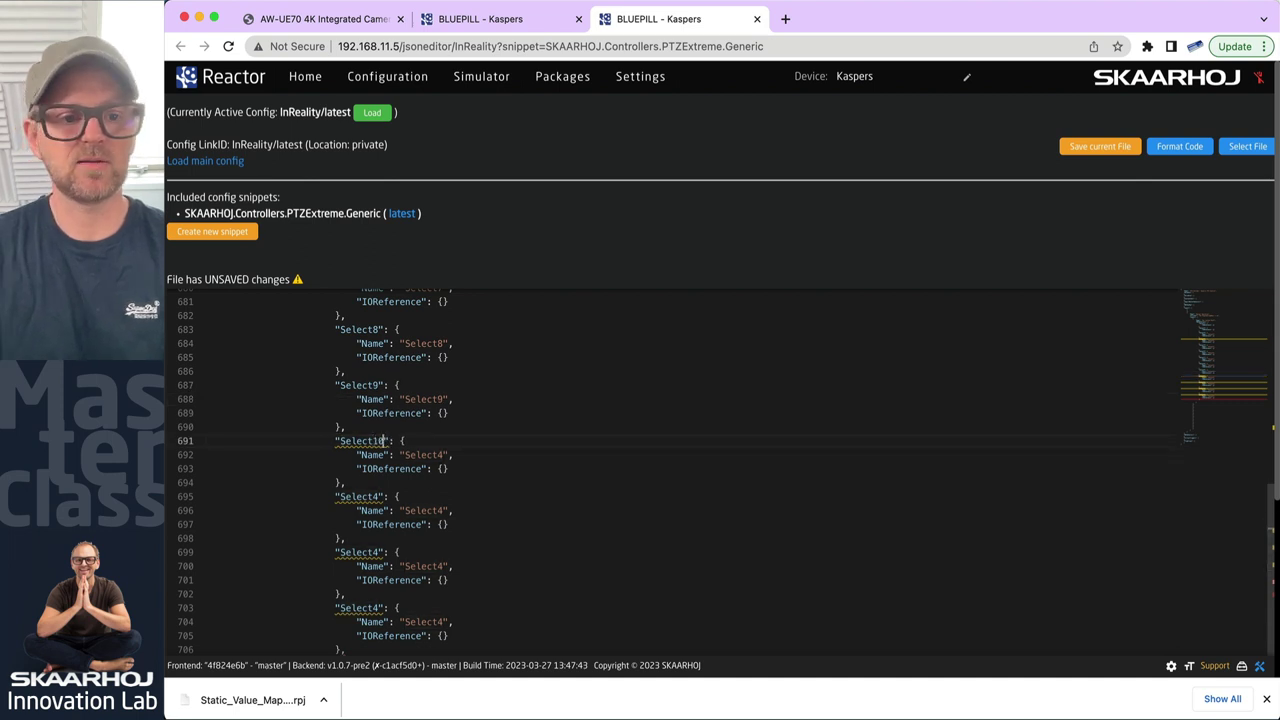
key(BackSpace)
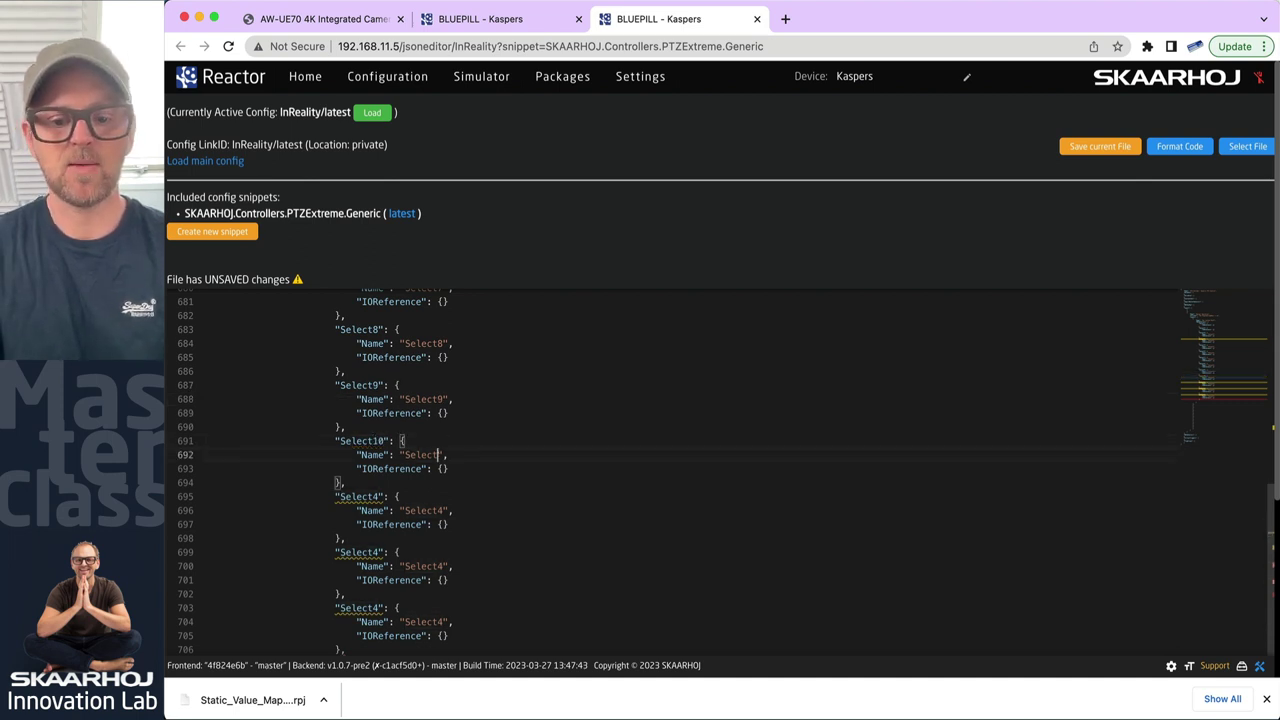
Renumber the two Select4 duplicates after Select10 as Select11 and Select12, in both key and Name
click(376, 497)
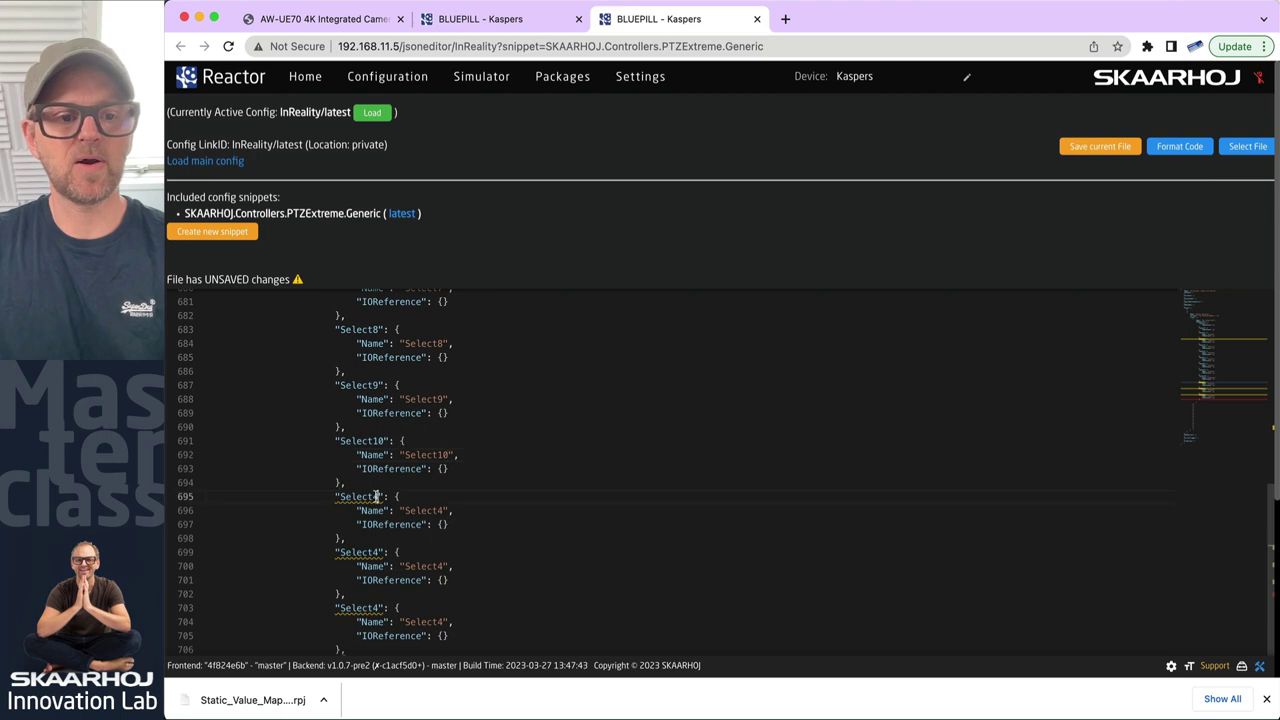
key(BackSpace)
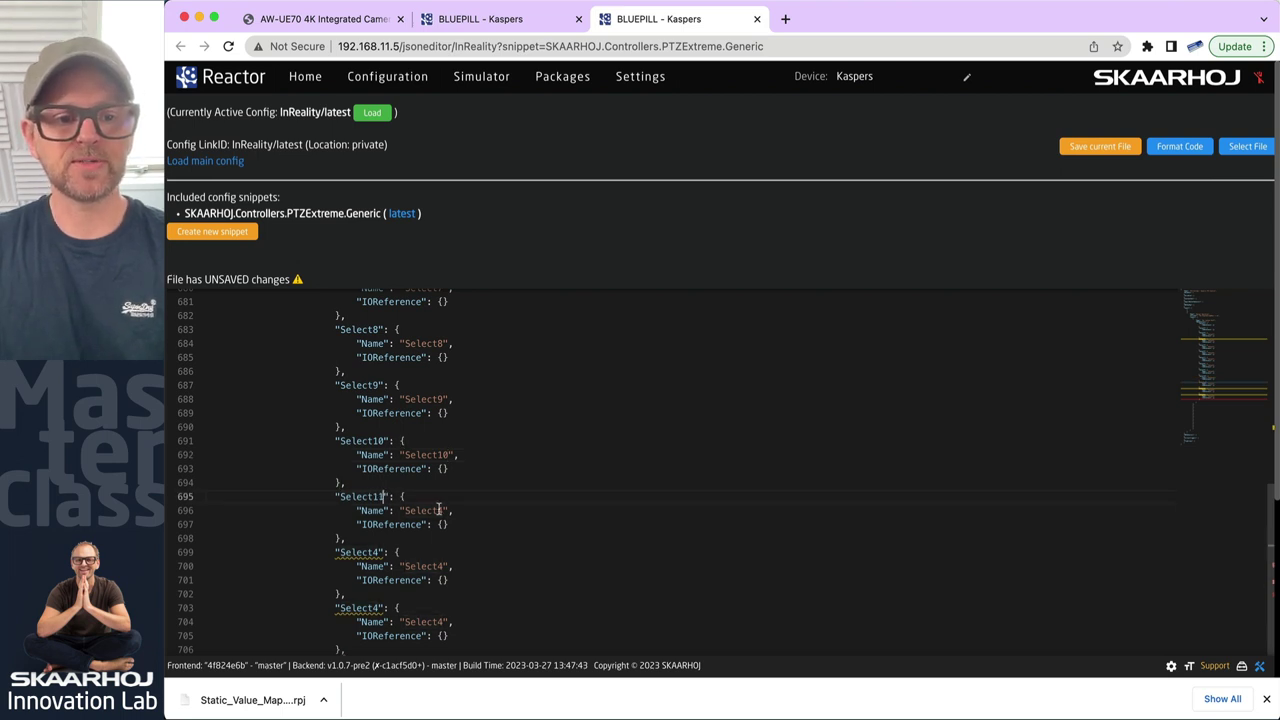
click(438, 510)
key(BackSpace)
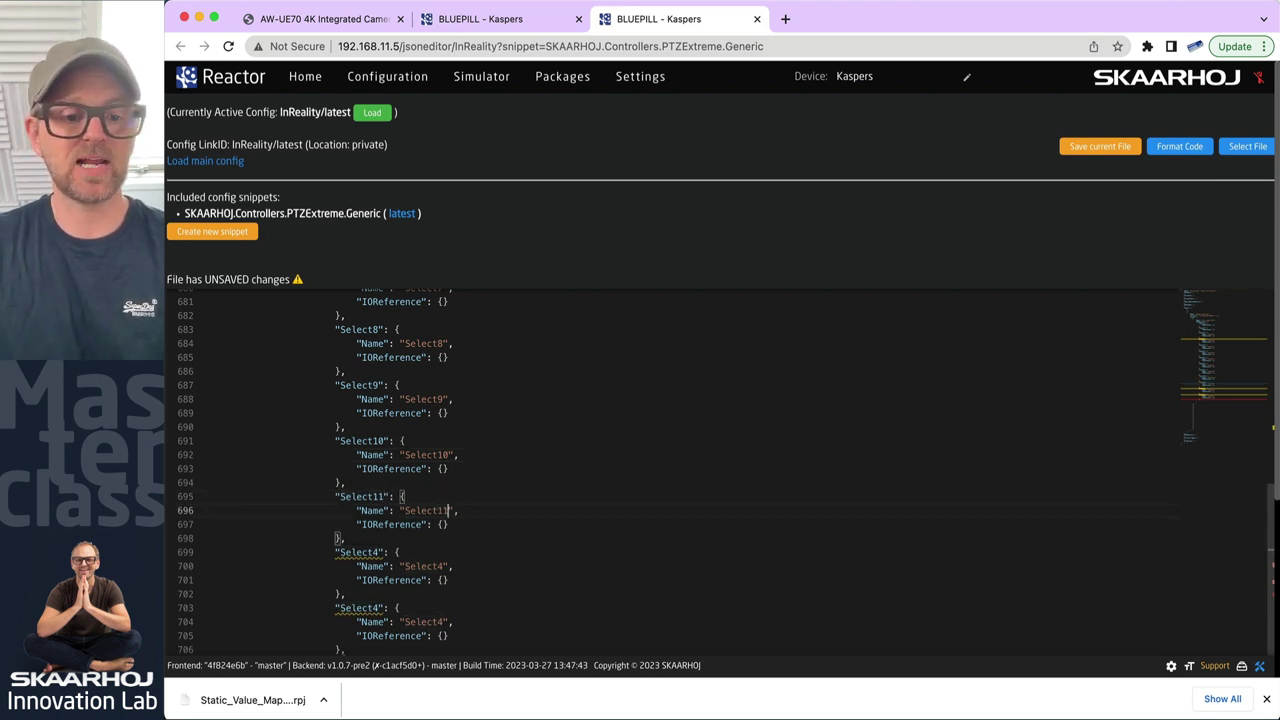
click(376, 552)
key(BackSpace)
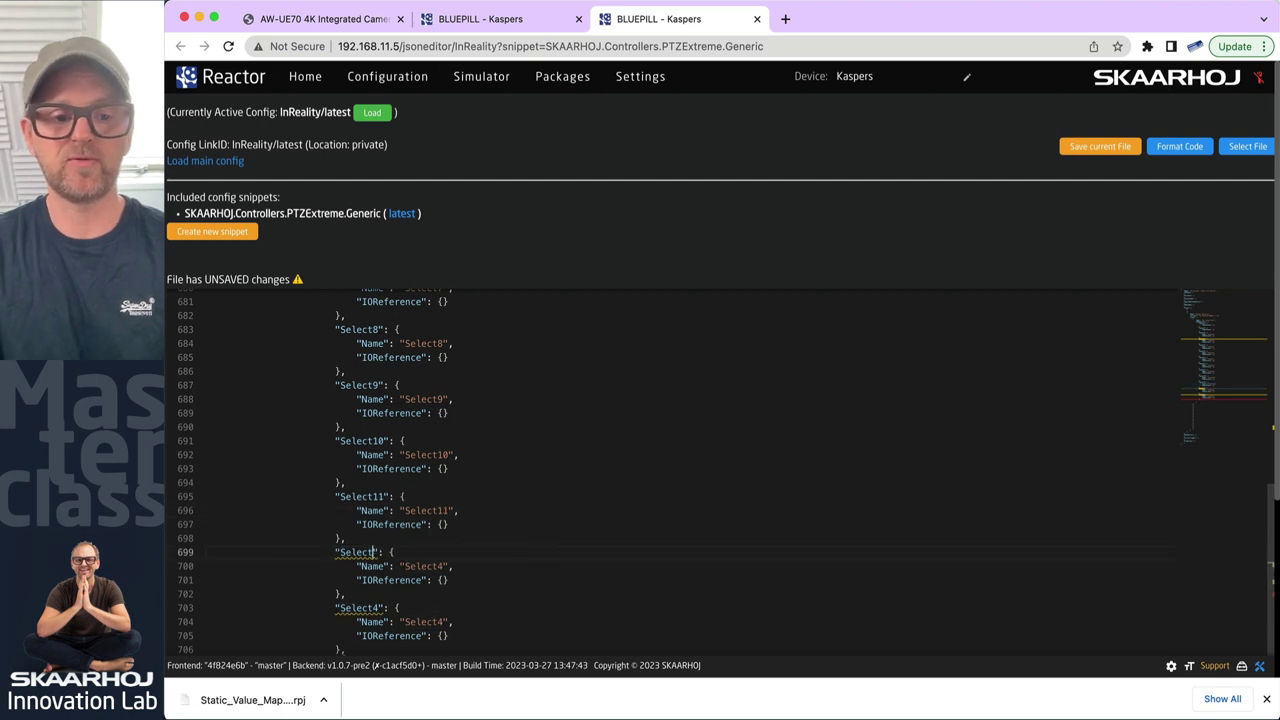
click(440, 566)
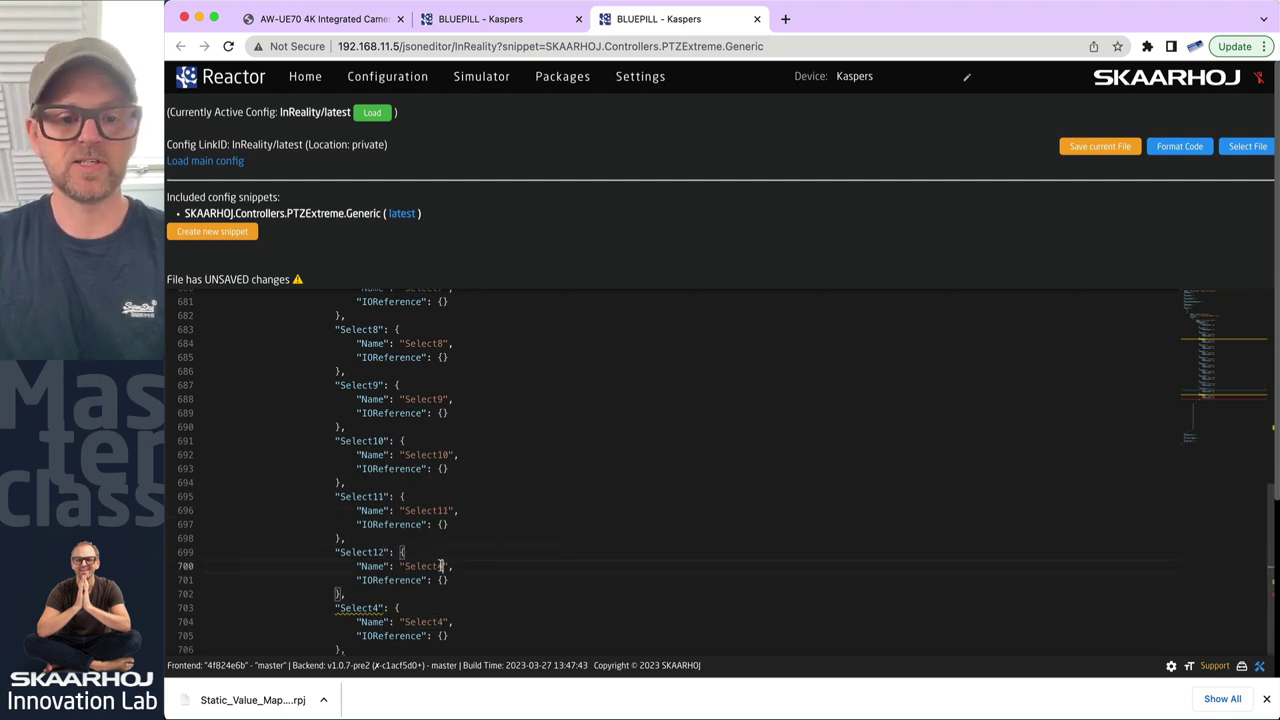
key(BackSpace)
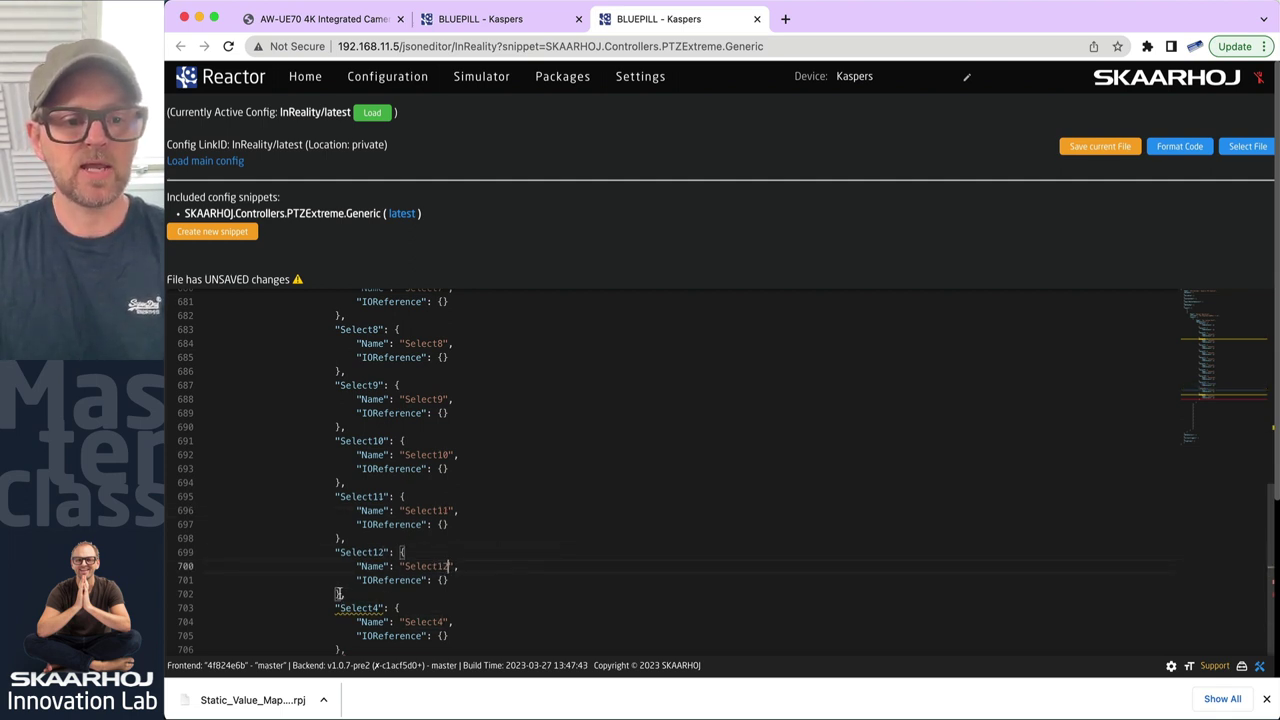
text(12)
Delete the leftover Select4 block after Select12, including Select12's trailing comma and the blank line
click(414, 599)
scroll(414, 599, down, 3)
shift+click(370, 527)
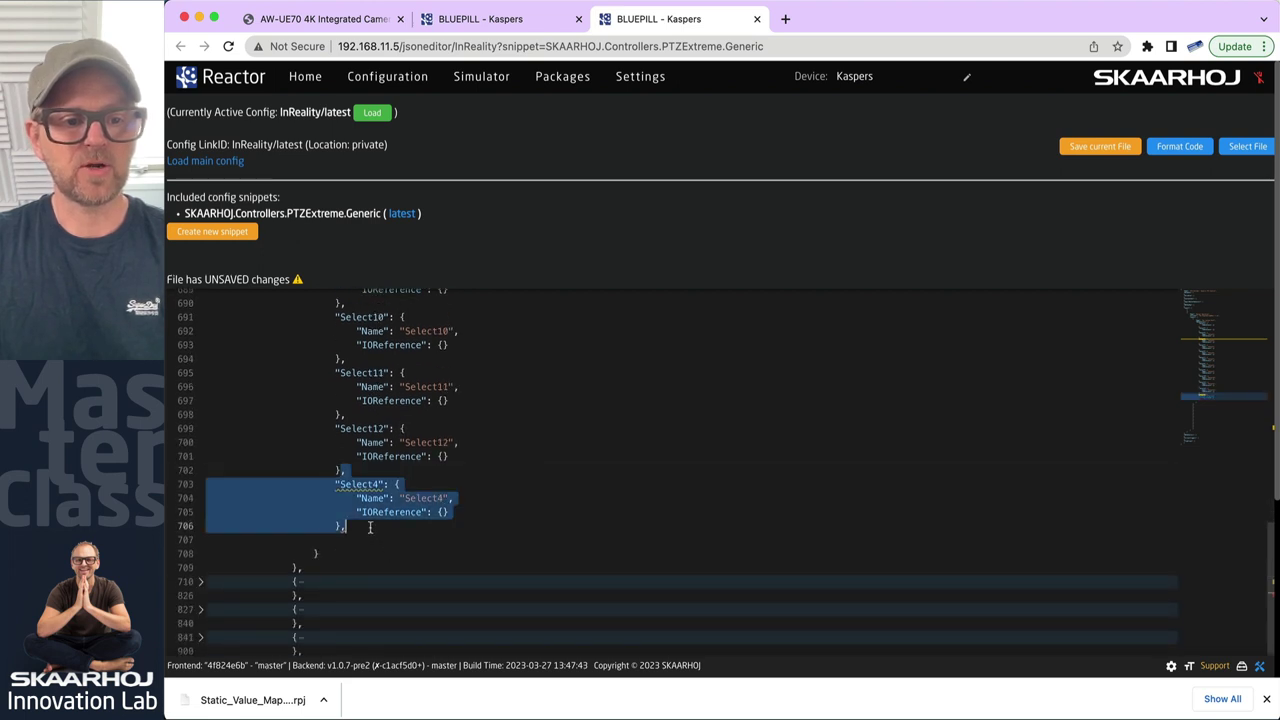
key(BackSpace)
click(334, 484)
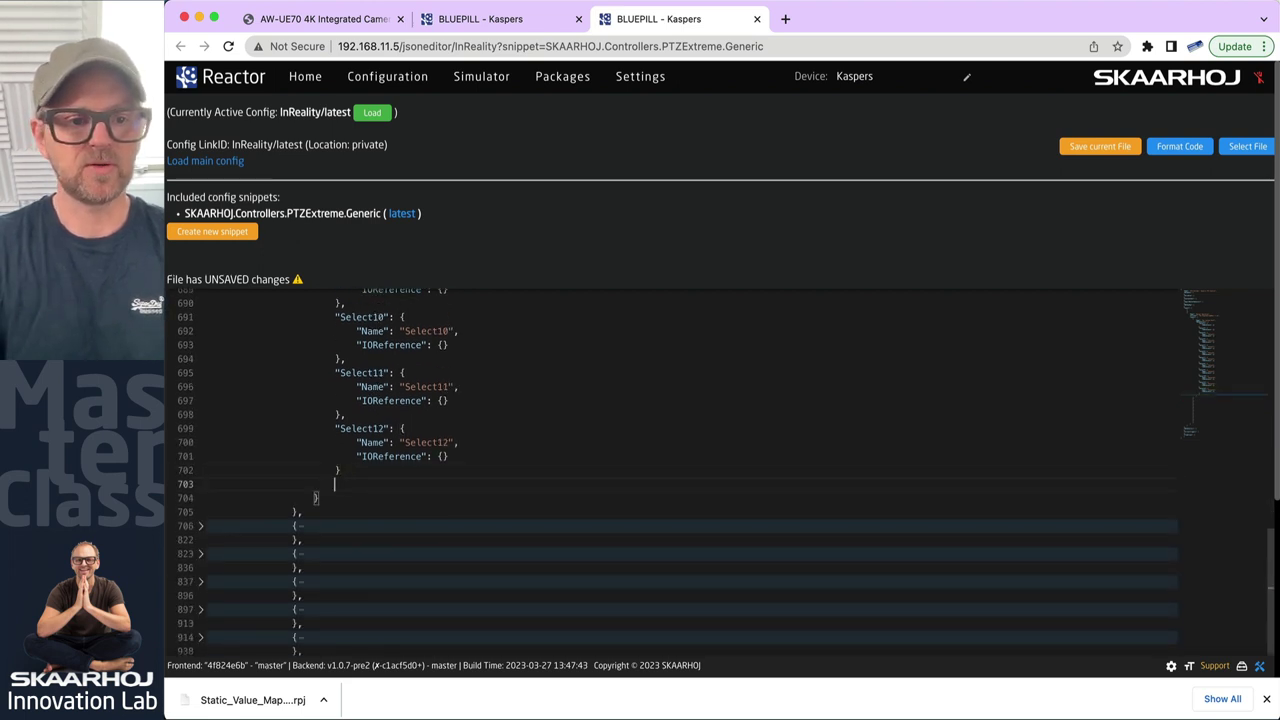
key(BackSpace)
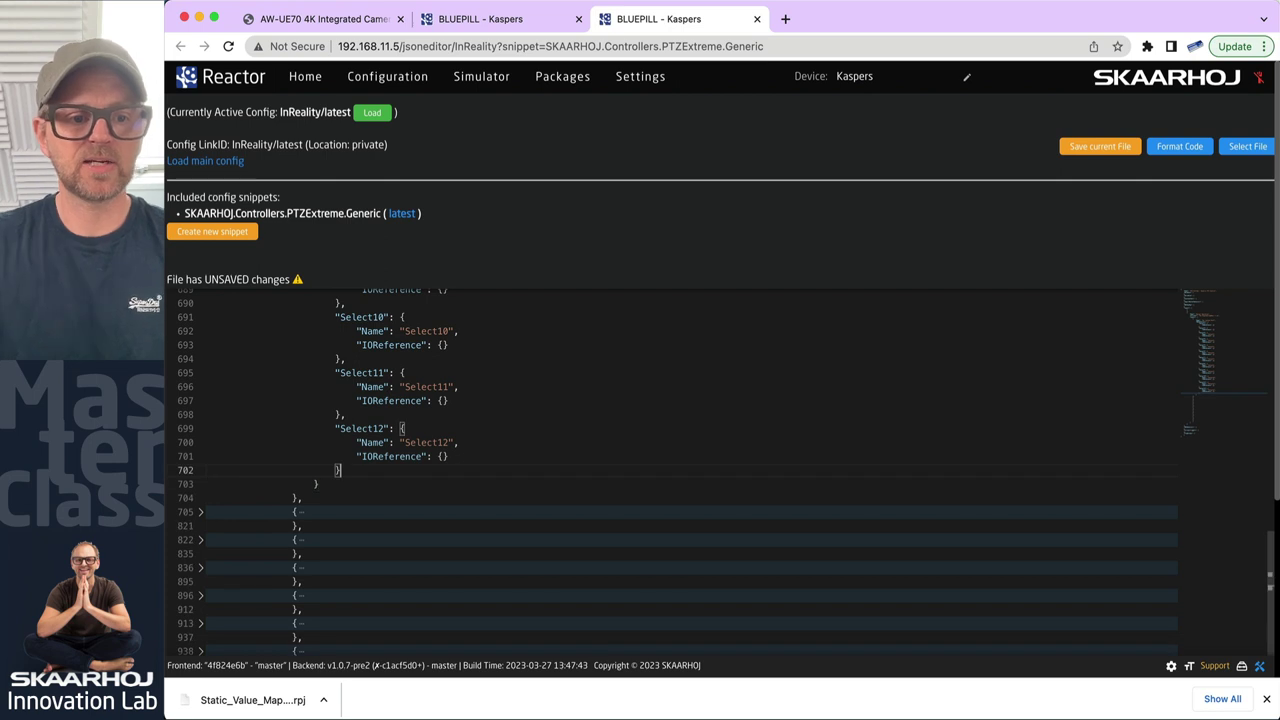
Save the edited snippet file and close its JSON editor tab
click(349, 415)
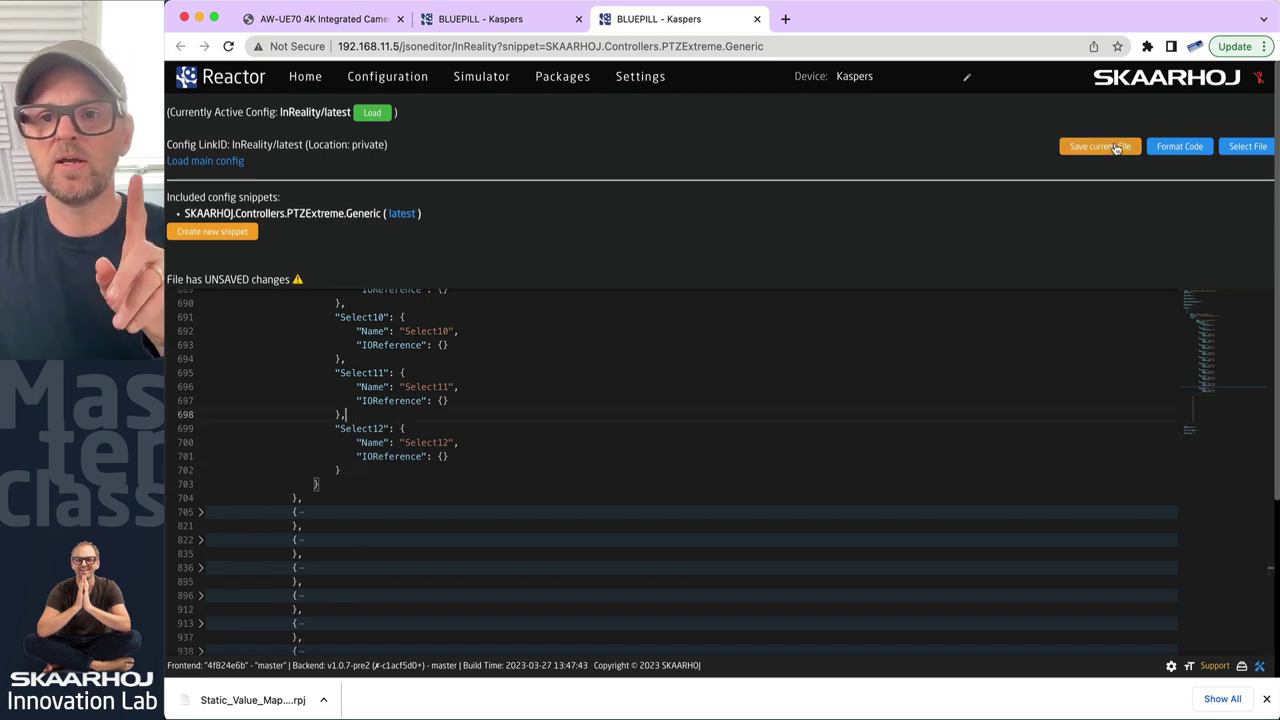
click(1116, 148)
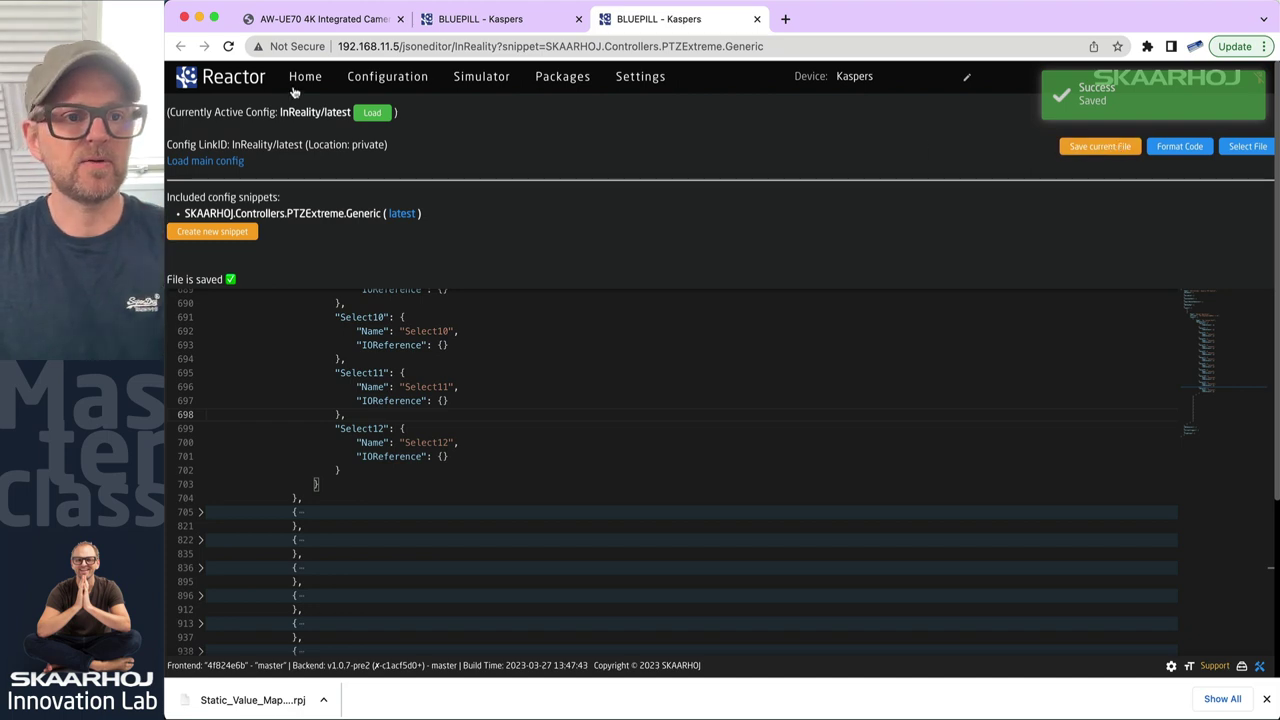
click(757, 20)
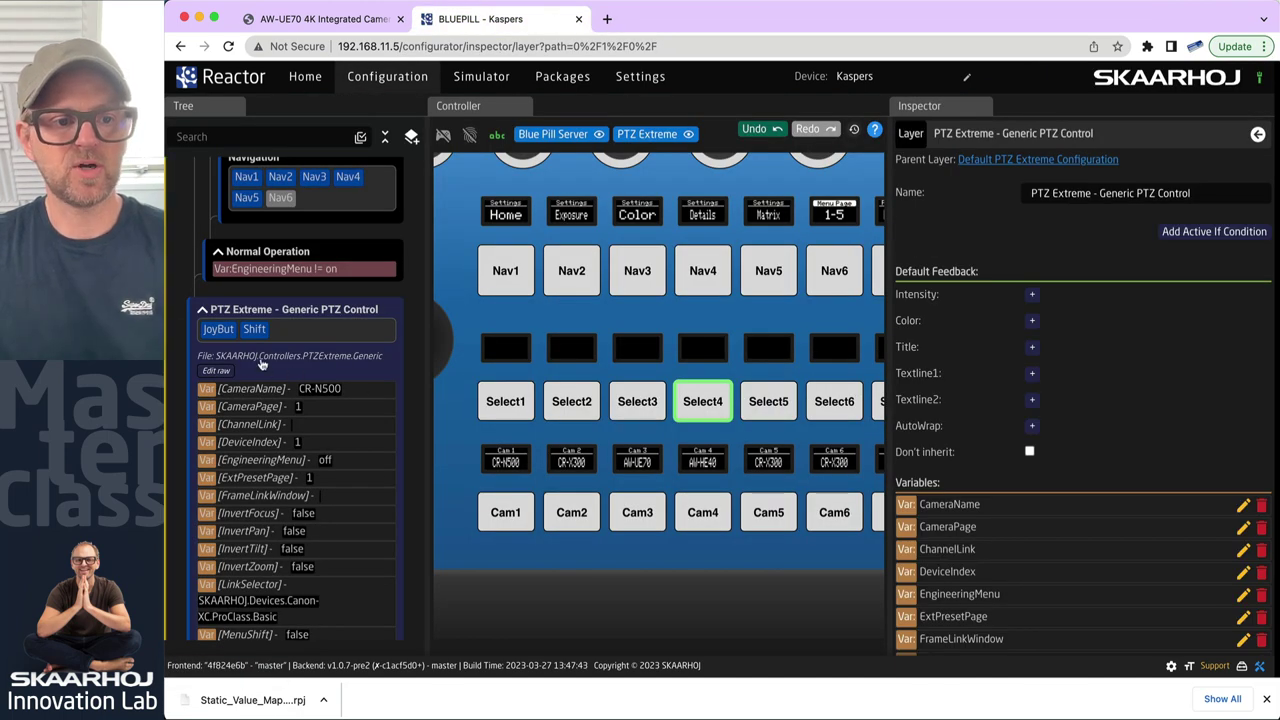
Examine the Select behaviors in the Our Custom Stuff layer and on the controller, and inspect the PageUp button's behavior
scroll(366, 500, down, 15)
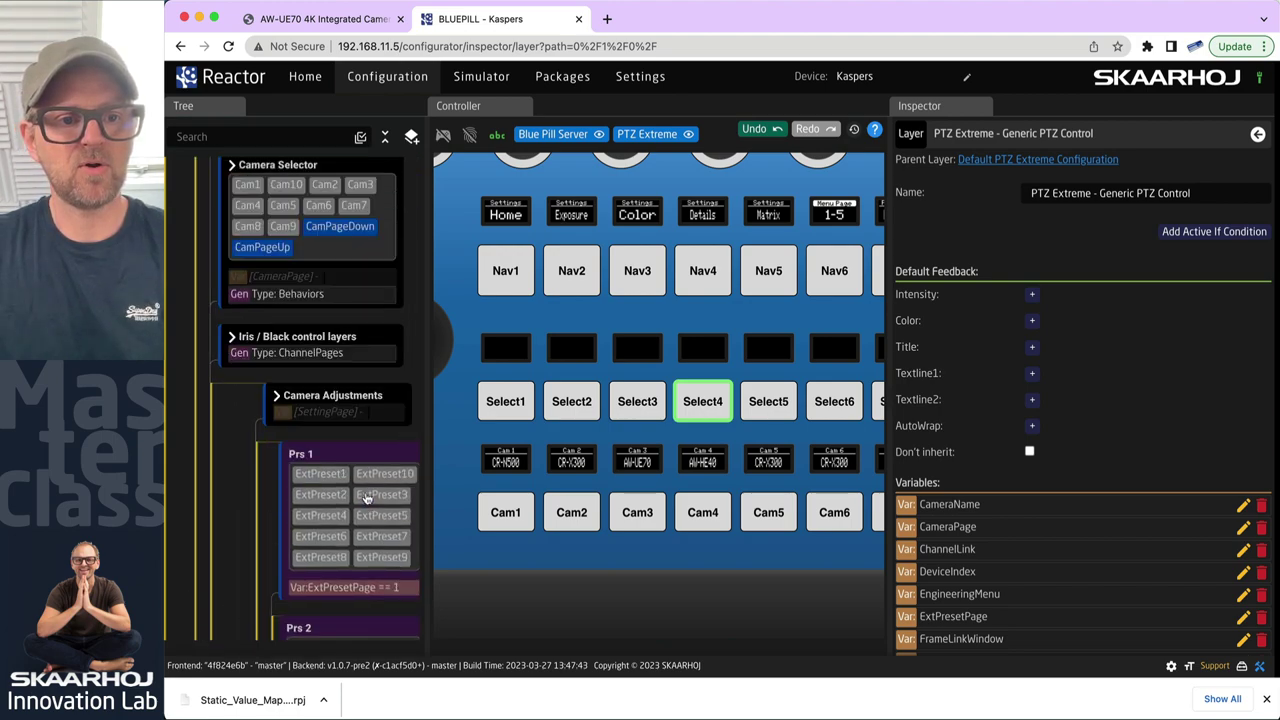
scroll(368, 497, up, 5)
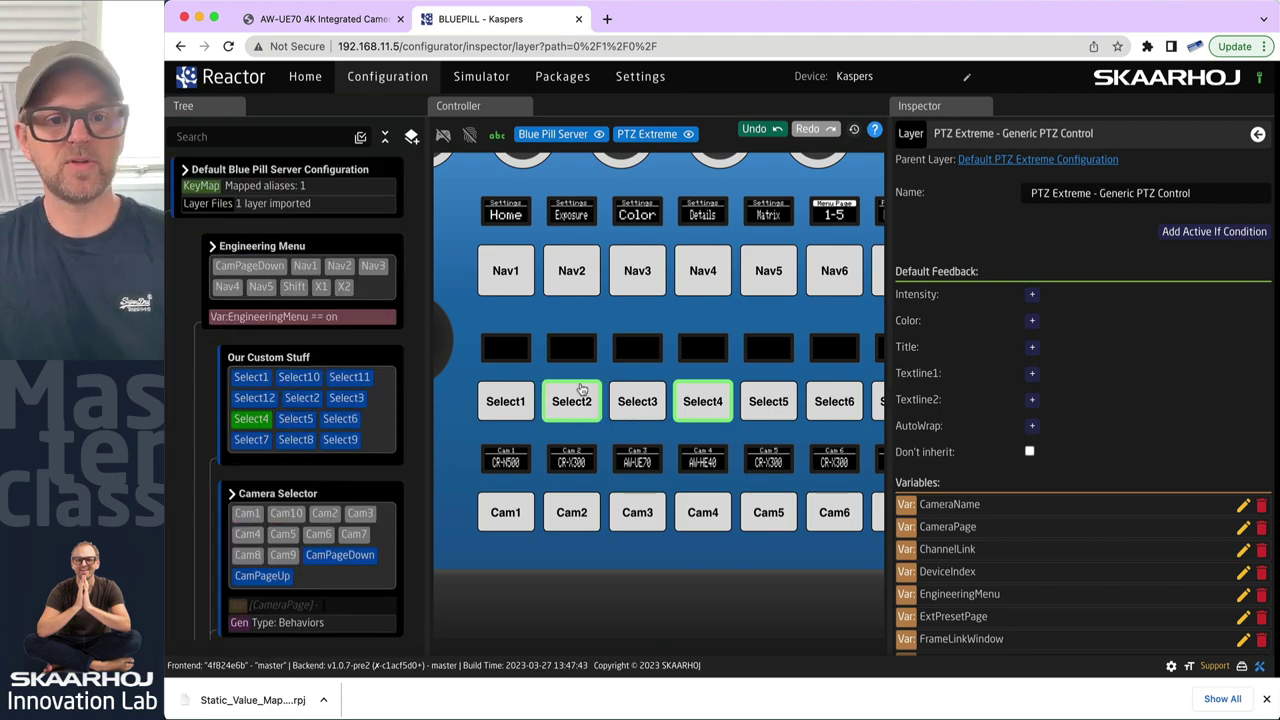
scroll(600, 400, down, 3)
scroll(753, 375, up, 3)
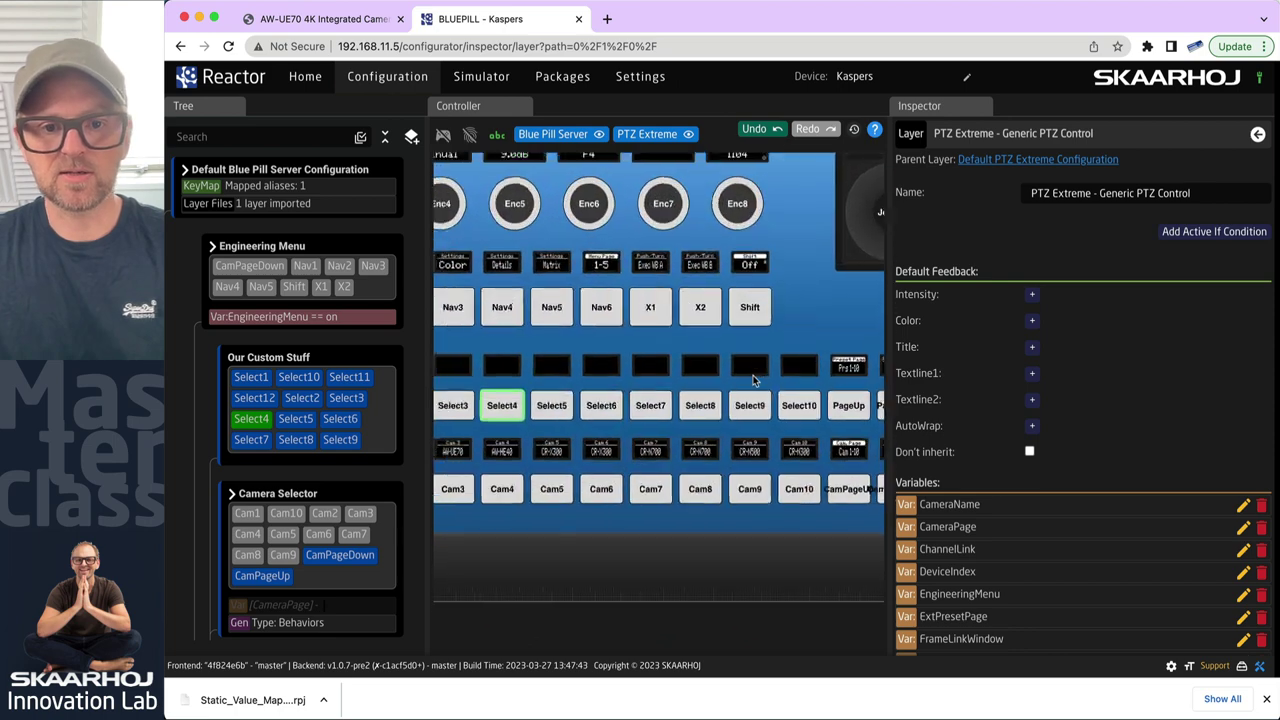
scroll(753, 375, down, 2)
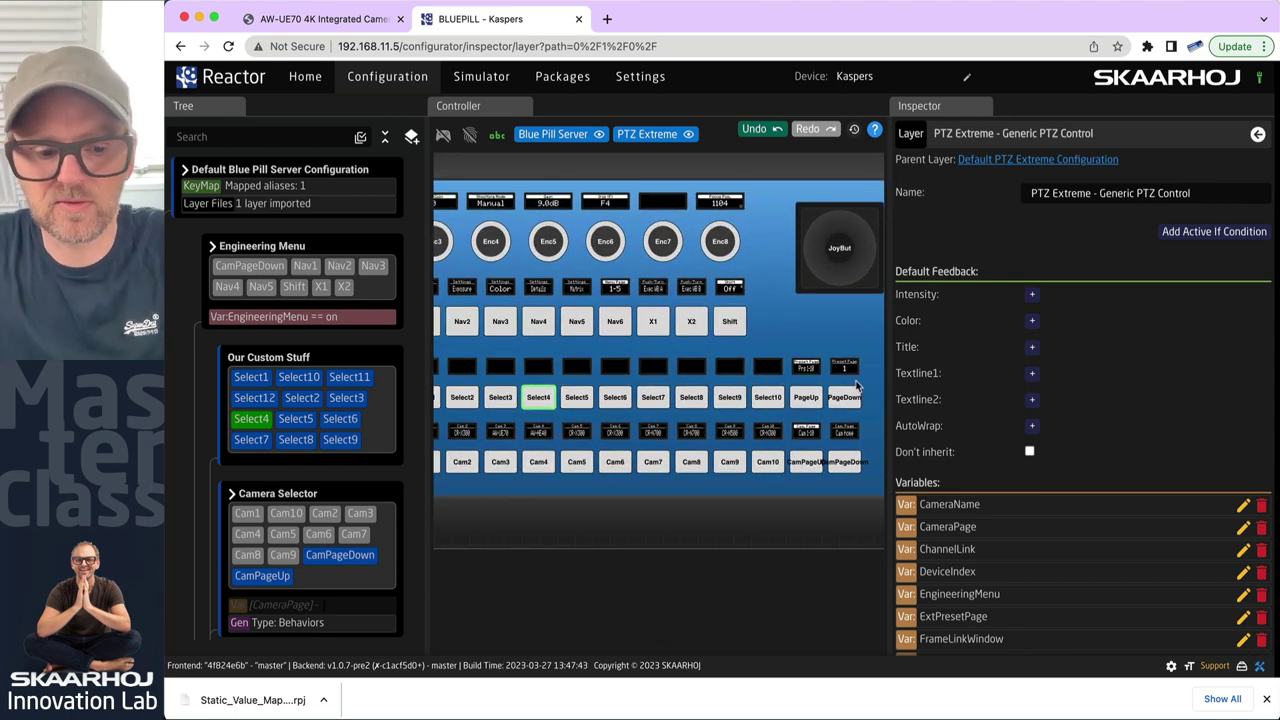
scroll(856, 385, up, 2)
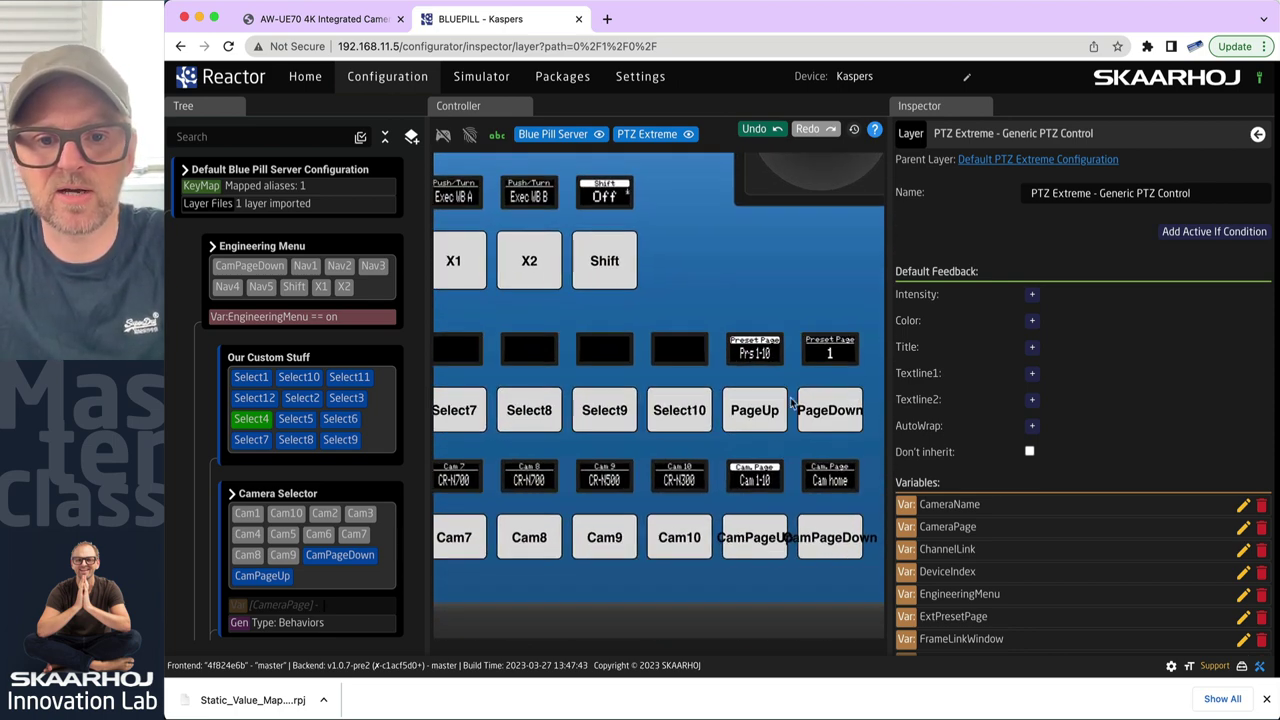
click(754, 414)
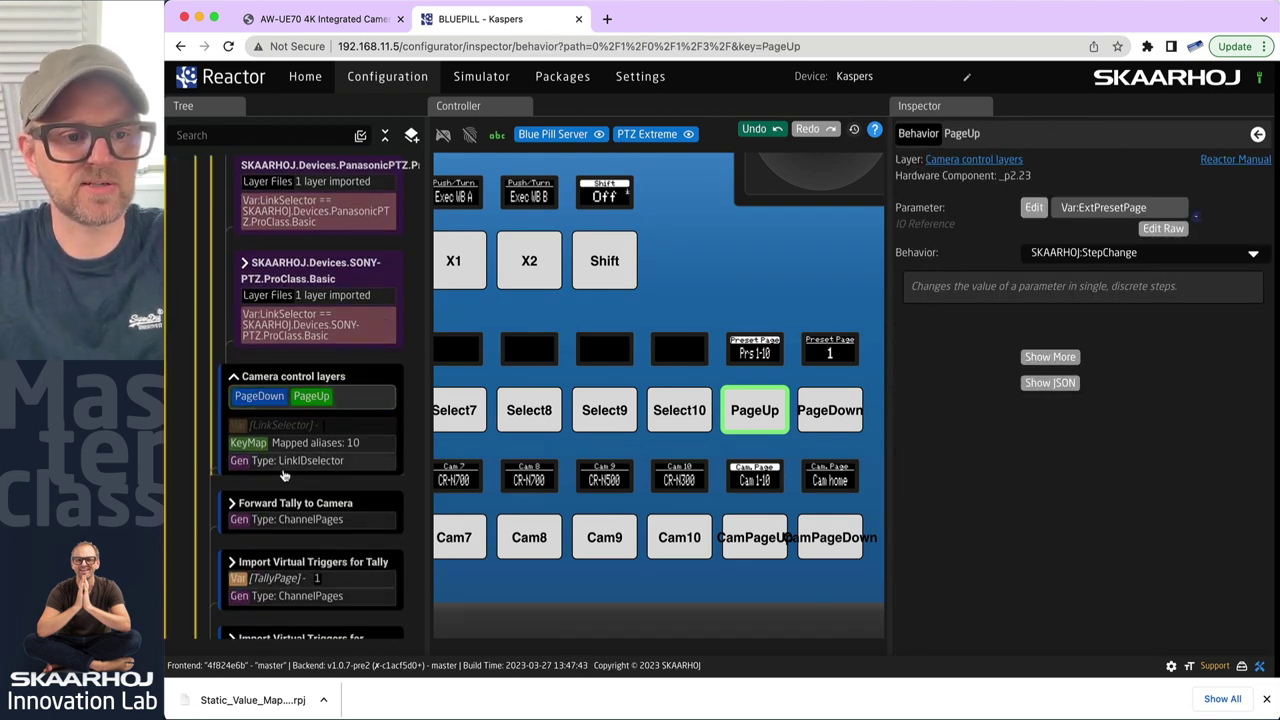
Open the raw JSON of the PTZ Extreme - Generic PTZ Control layer in the editor
scroll(320, 470, down, 15)
scroll(325, 478, up, 10)
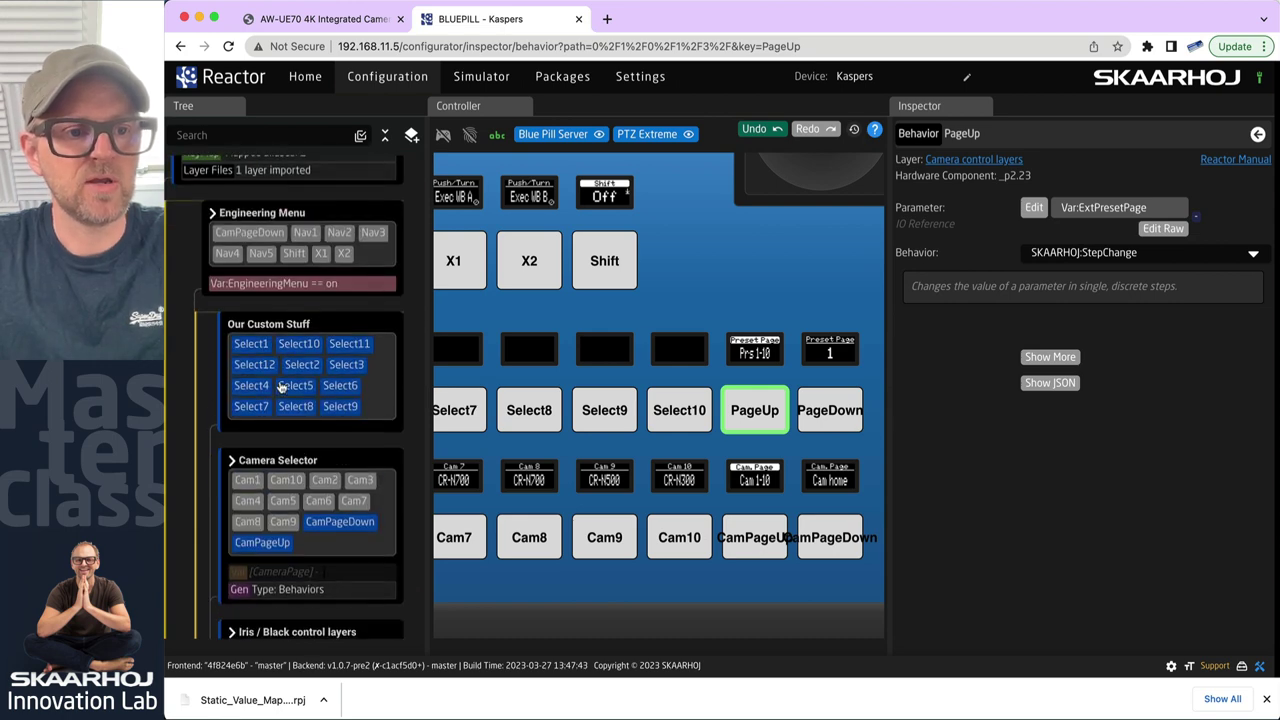
scroll(272, 374, down, 1)
scroll(273, 328, down, 15)
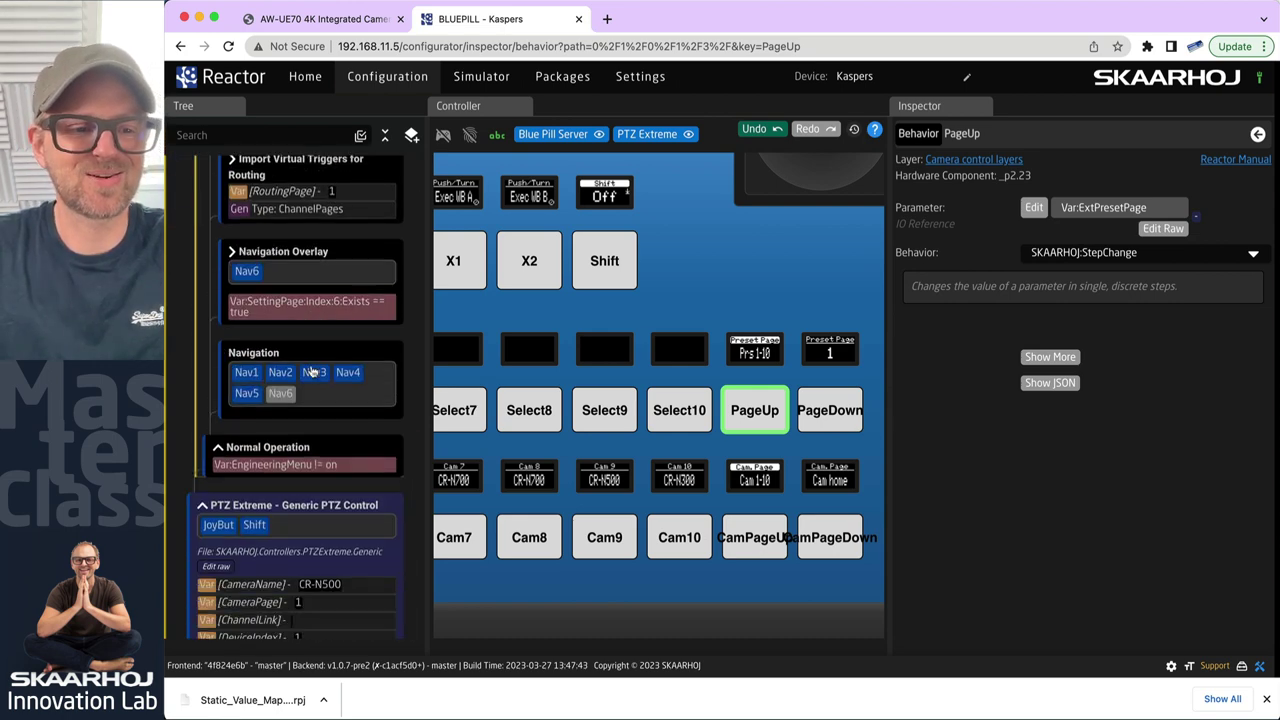
scroll(311, 371, down, 1)
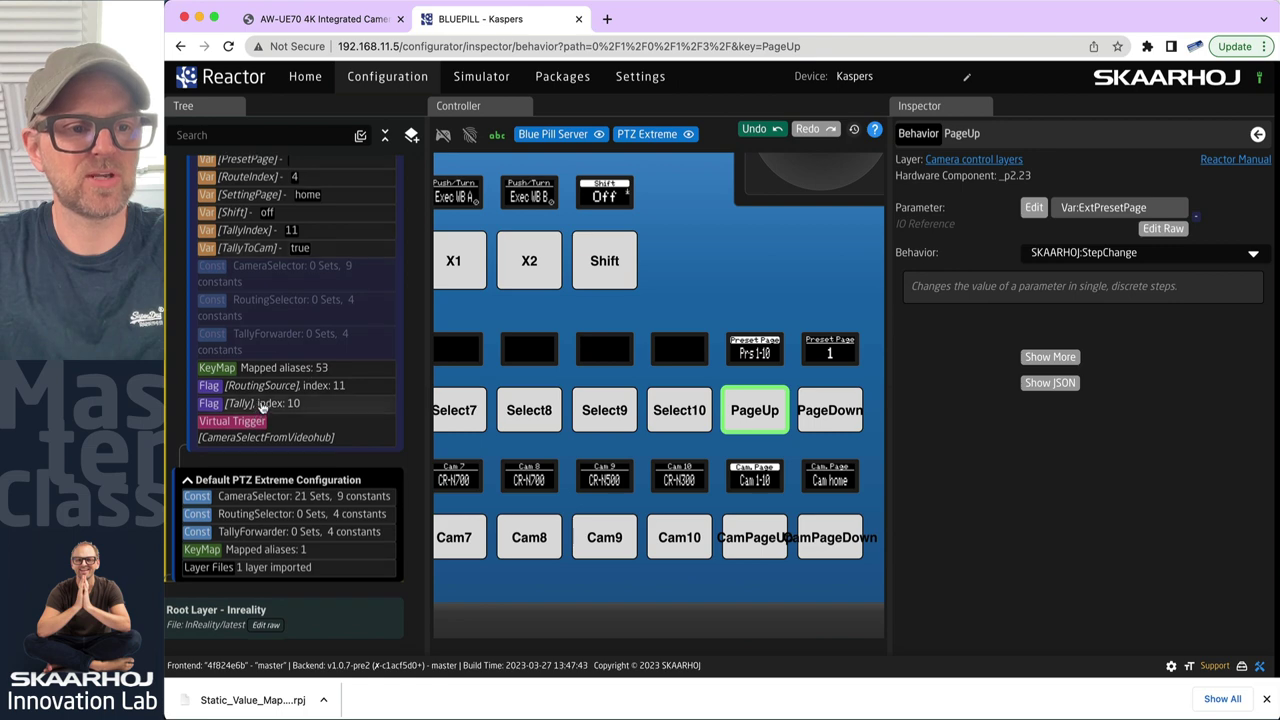
scroll(270, 400, up, 5)
scroll(263, 405, up, 10)
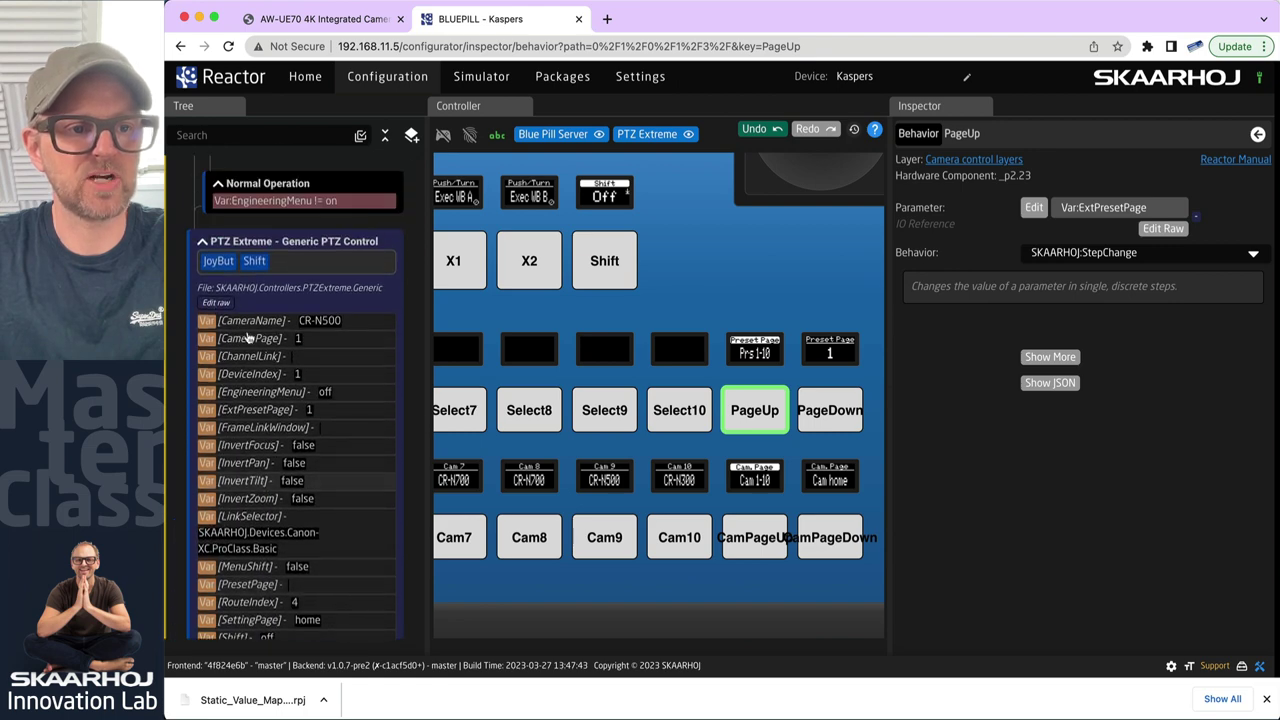
click(231, 317)
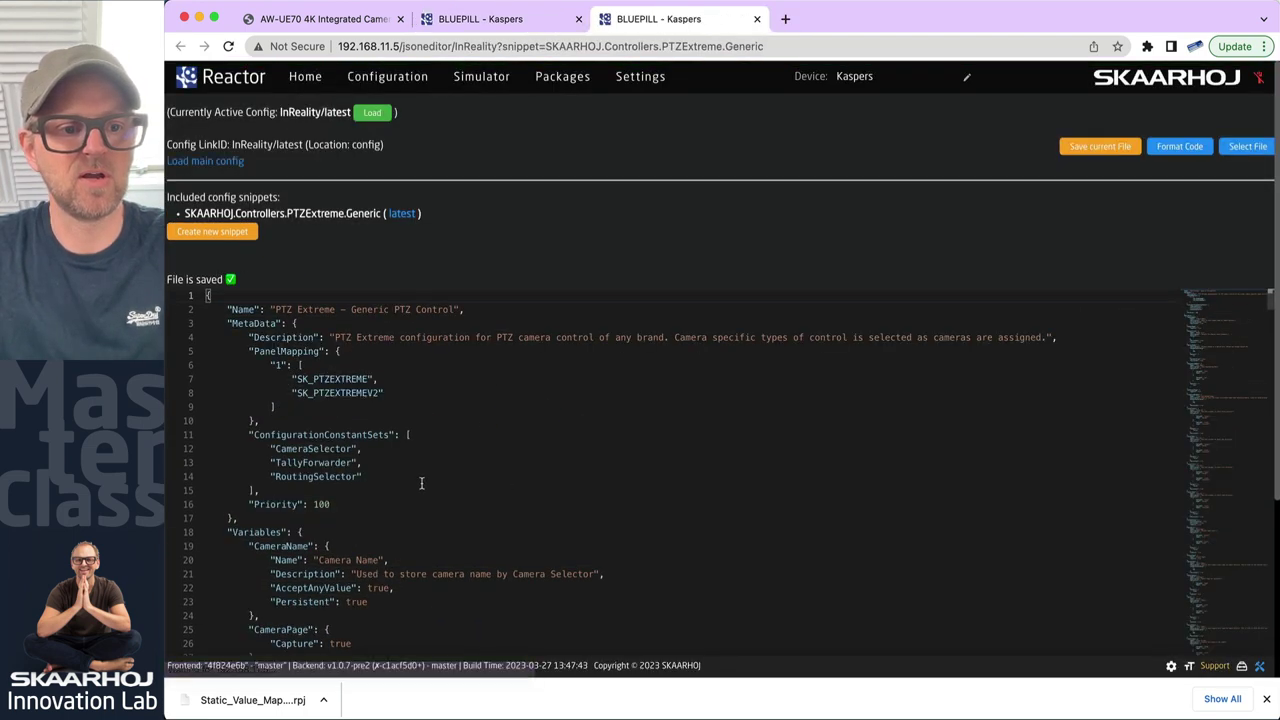
Search the snippet's JSON code for select11
scroll(423, 486, down, 15)
scroll(421, 484, up, 3)
key(super+f)
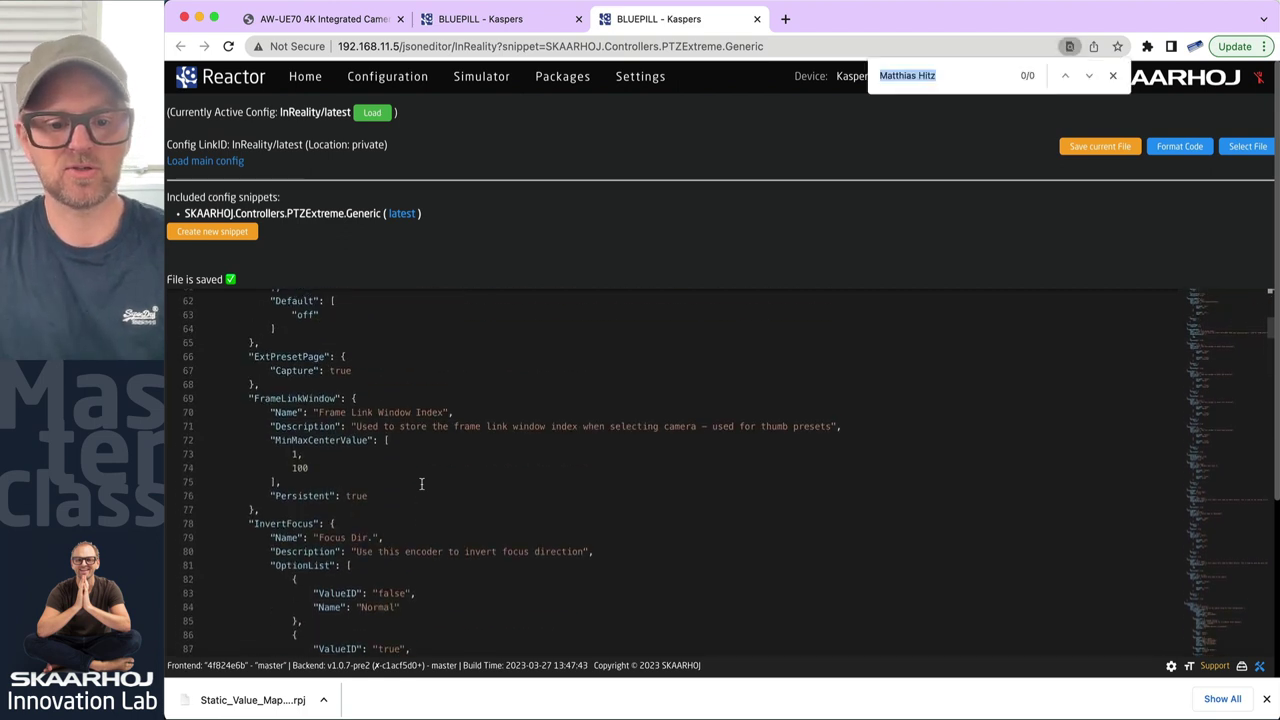
text(Select11)
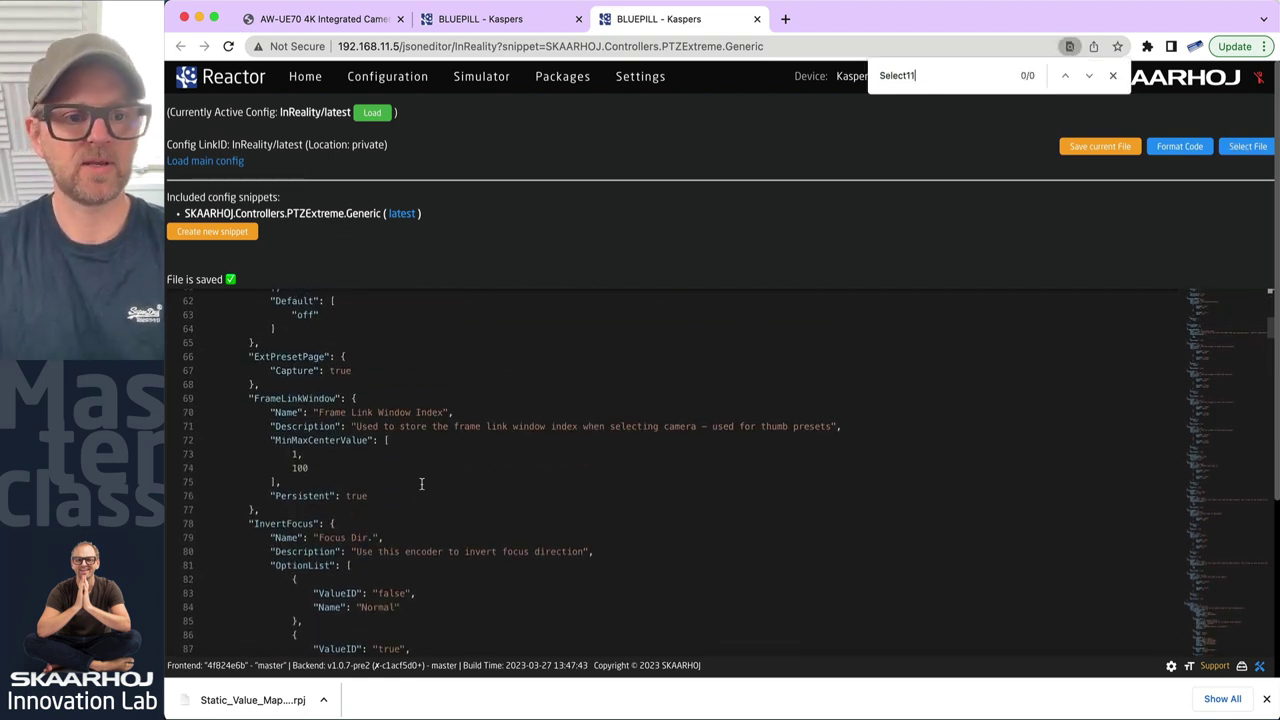
click(474, 482)
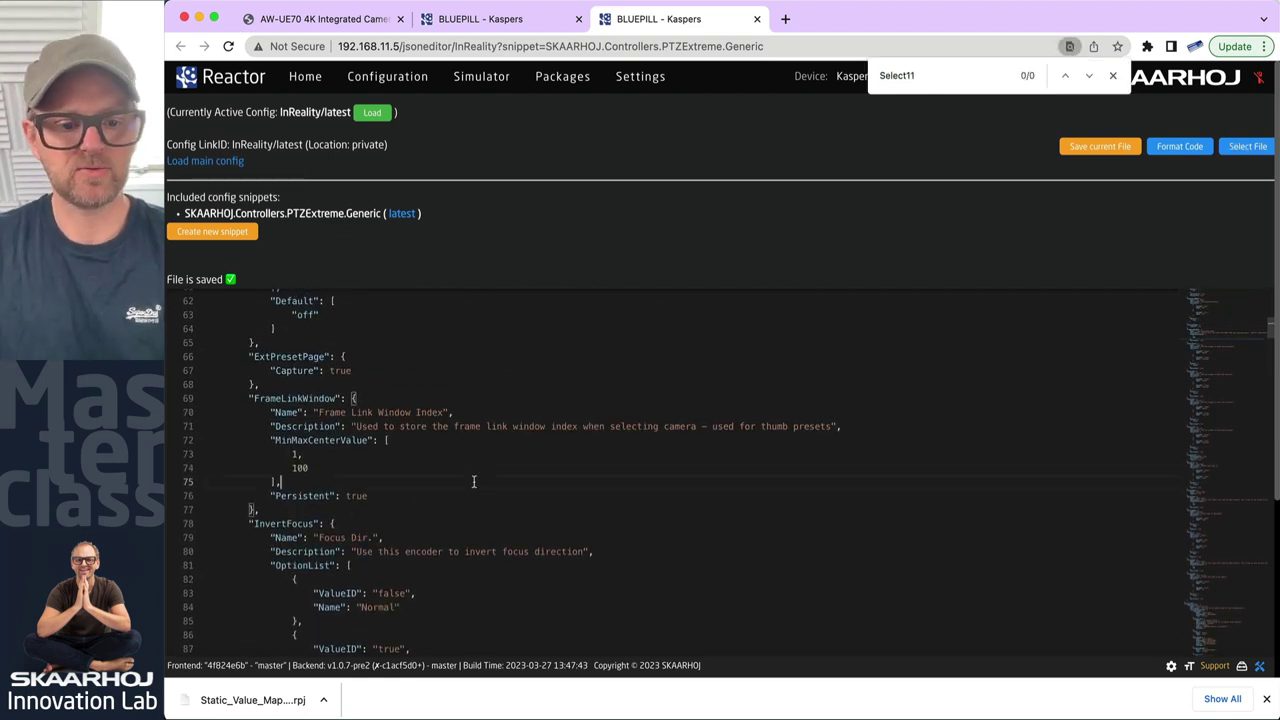
key(super+f)
text(sel)
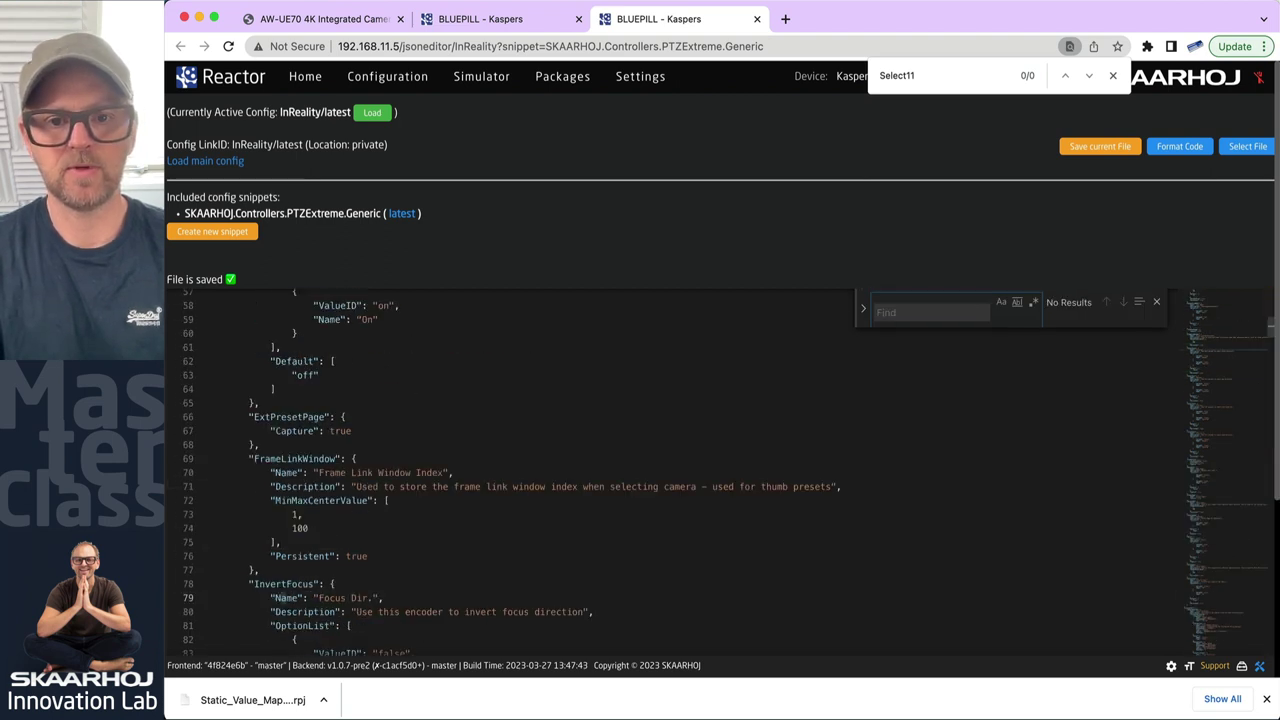
text(ect11)
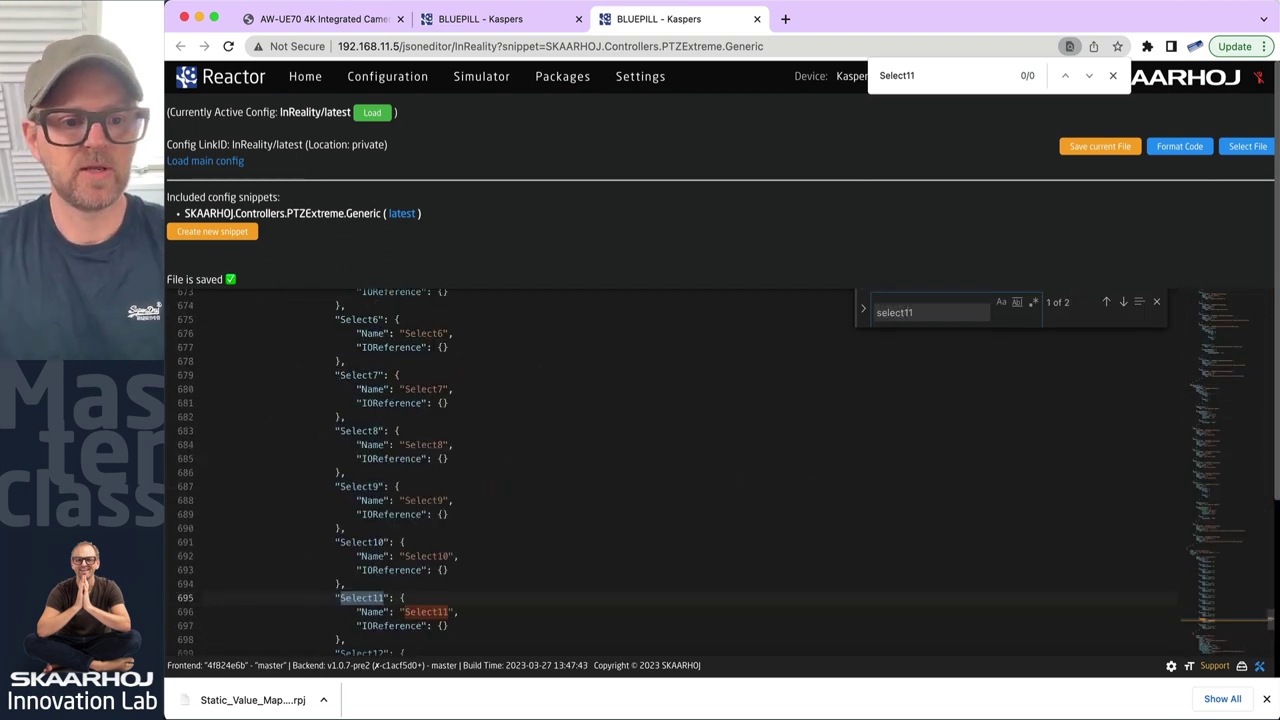
Rename the JSON keys Select11 and Select12 as PageUp and PageDown, keeping their Name values as they are
double_click(360, 489)
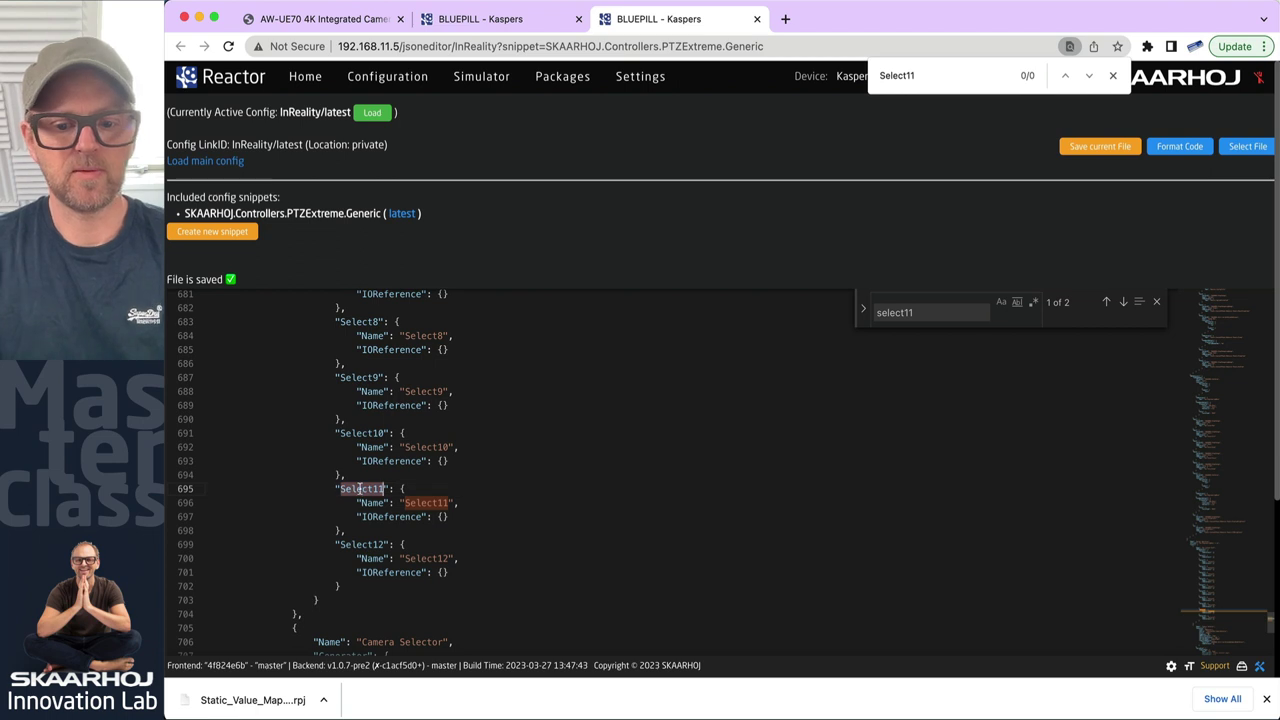
text(PageUp)
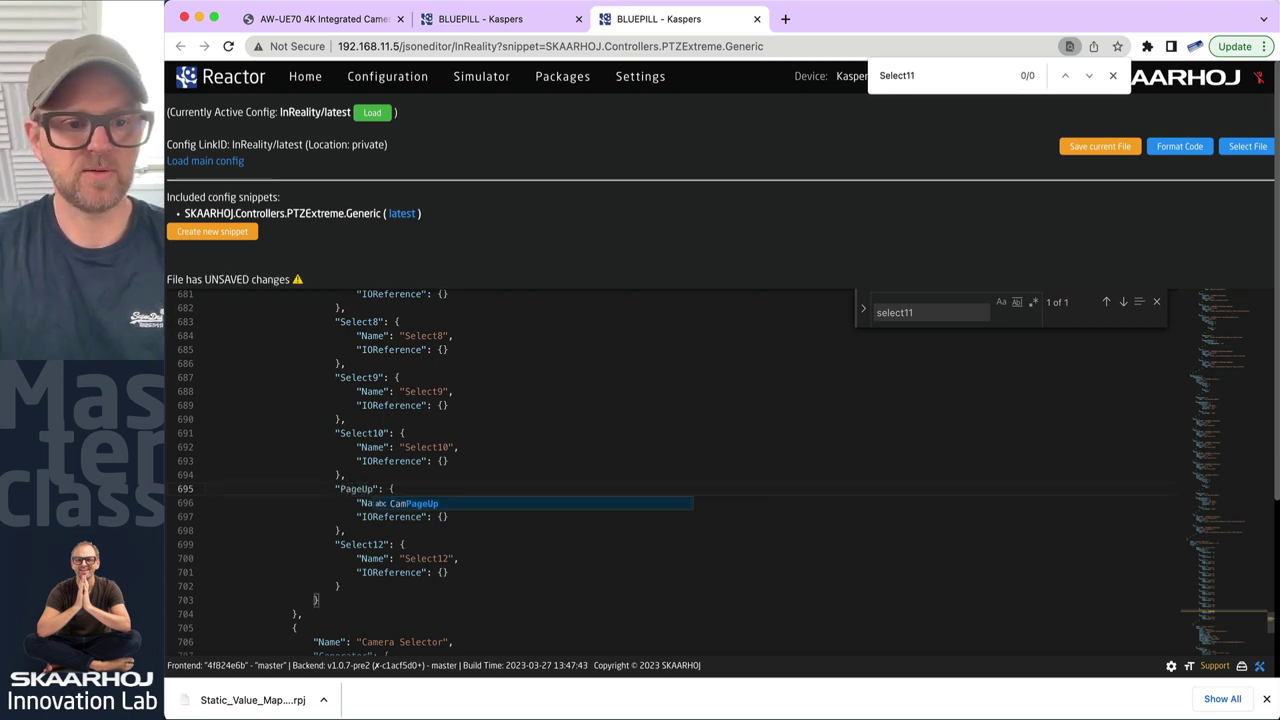
scroll(437, 520, down, 1)
click(482, 459)
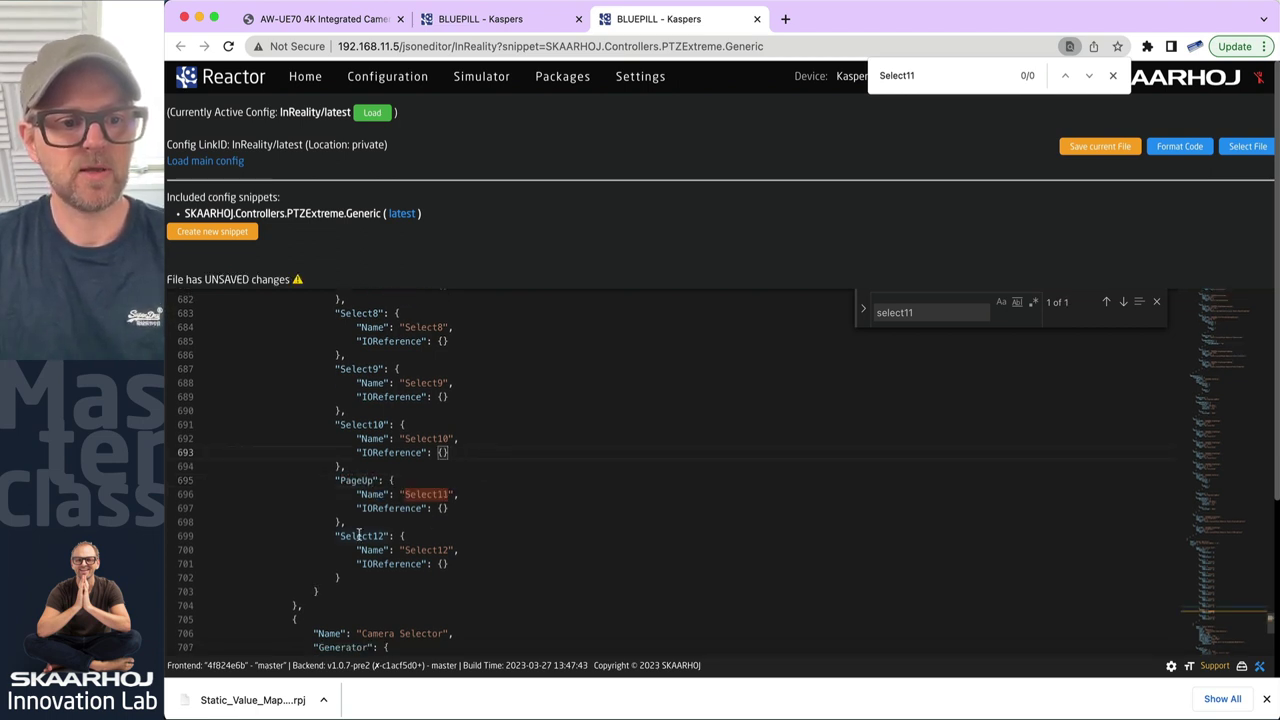
double_click(358, 535)
text(PageDow)
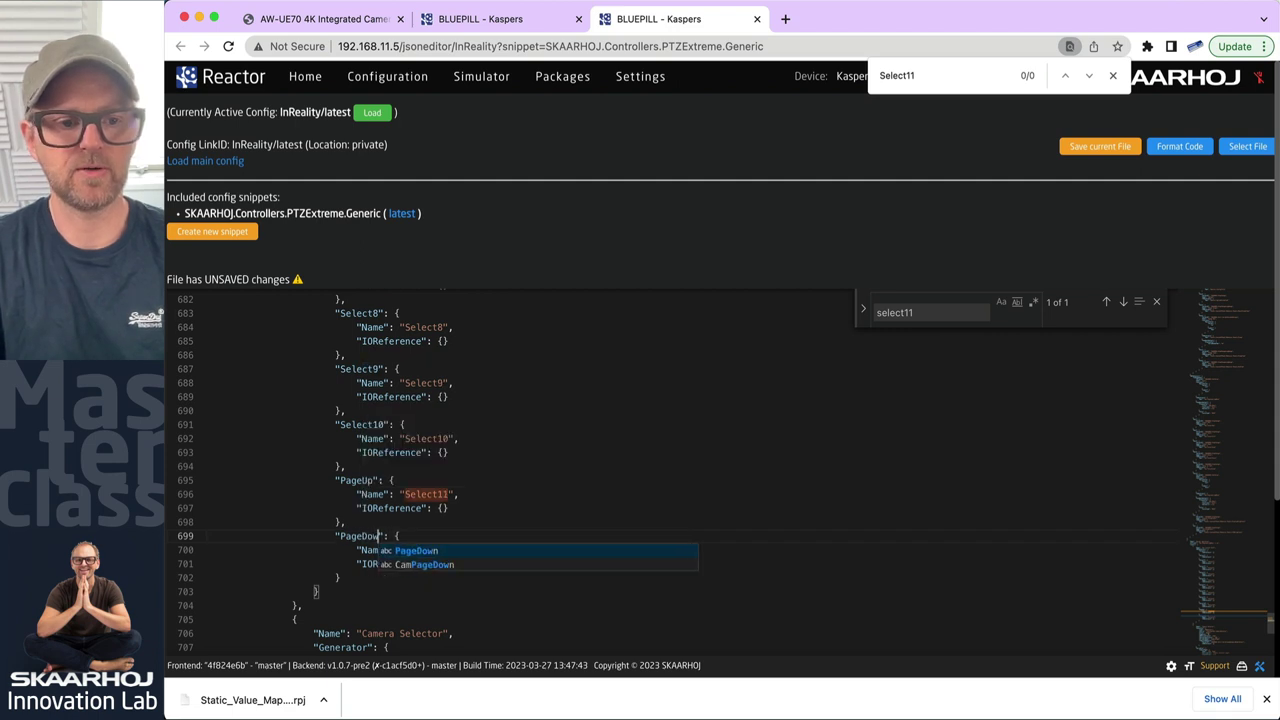
text(n)
click(458, 494)
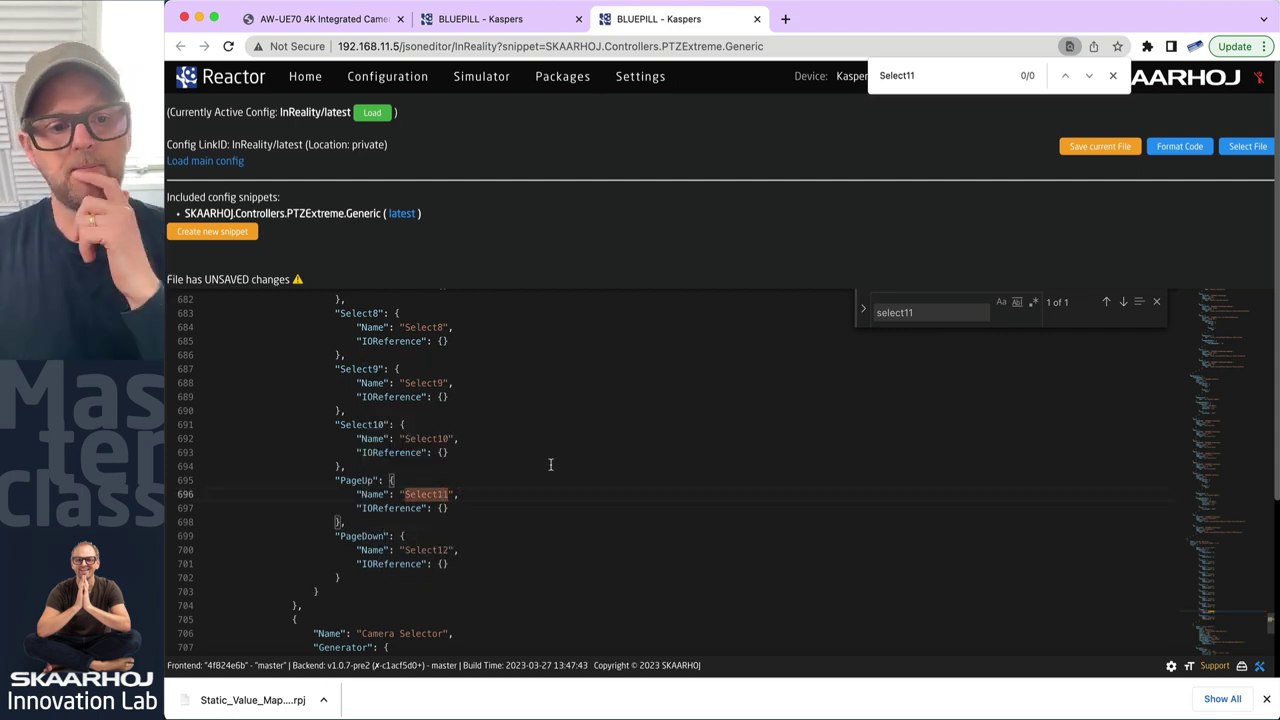
click(1050, 396)
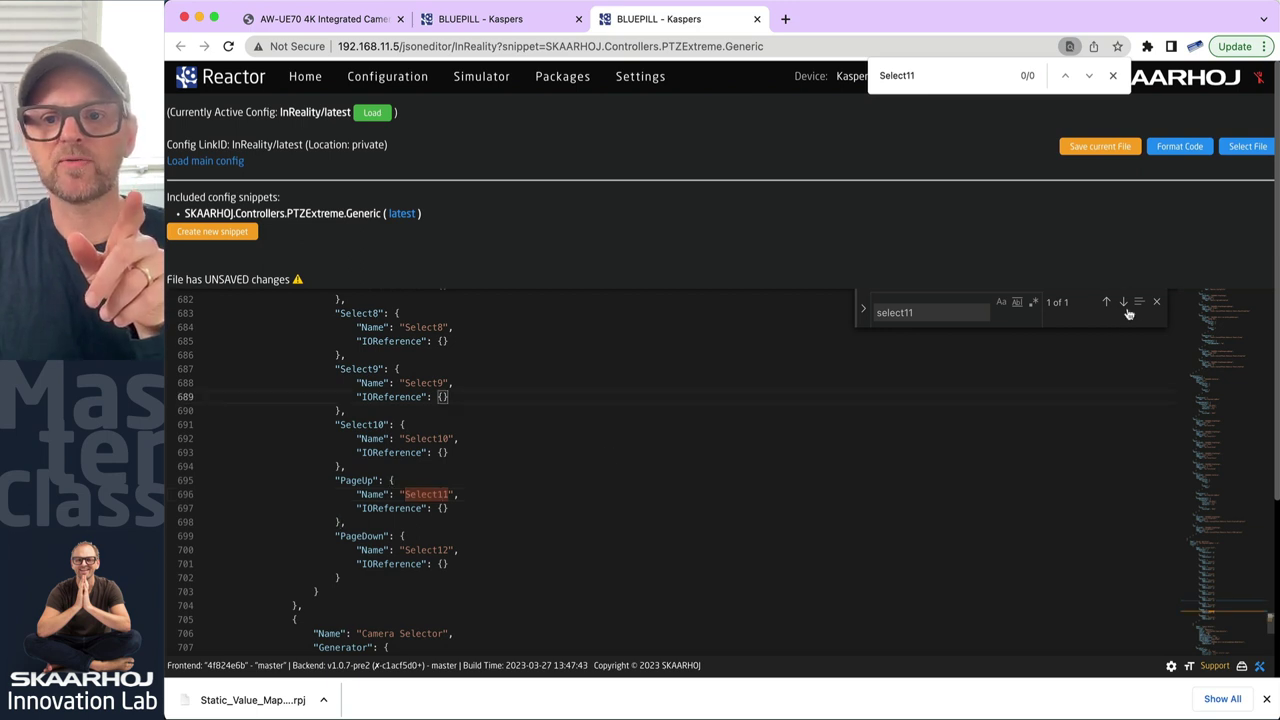
Close both open searches and save the edited snippet file
click(1158, 304)
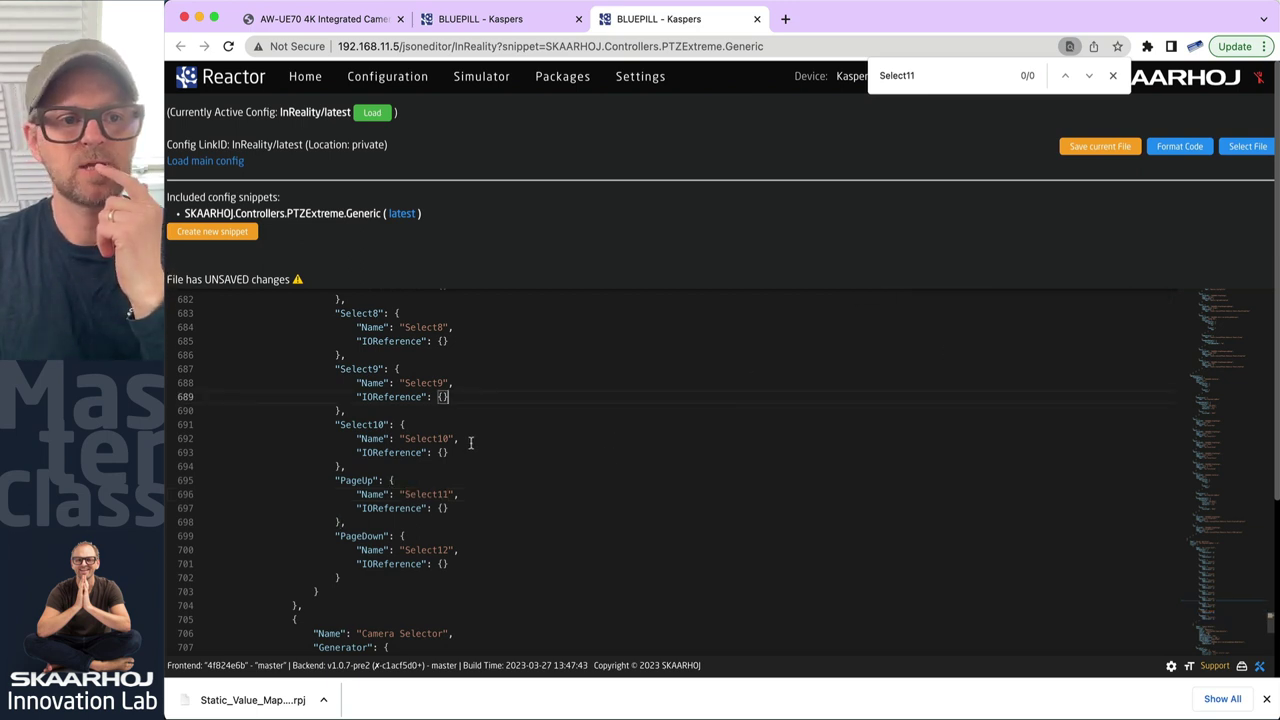
click(1113, 77)
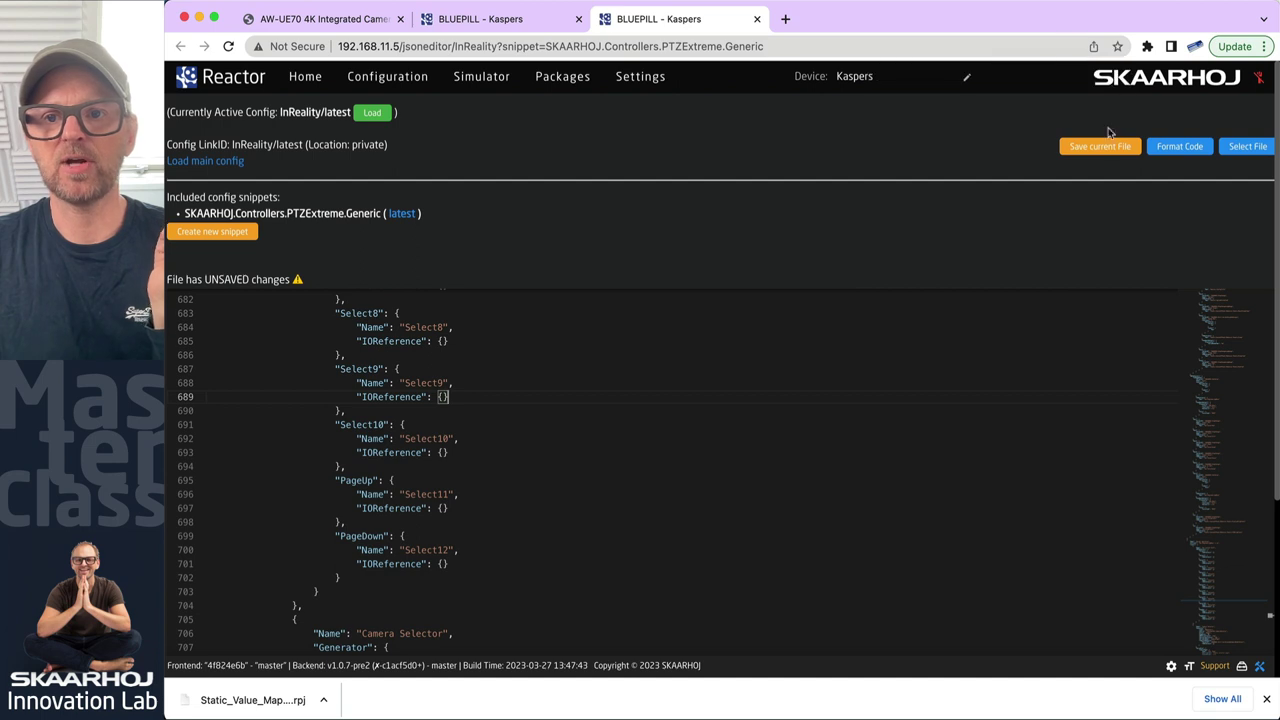
click(1100, 146)
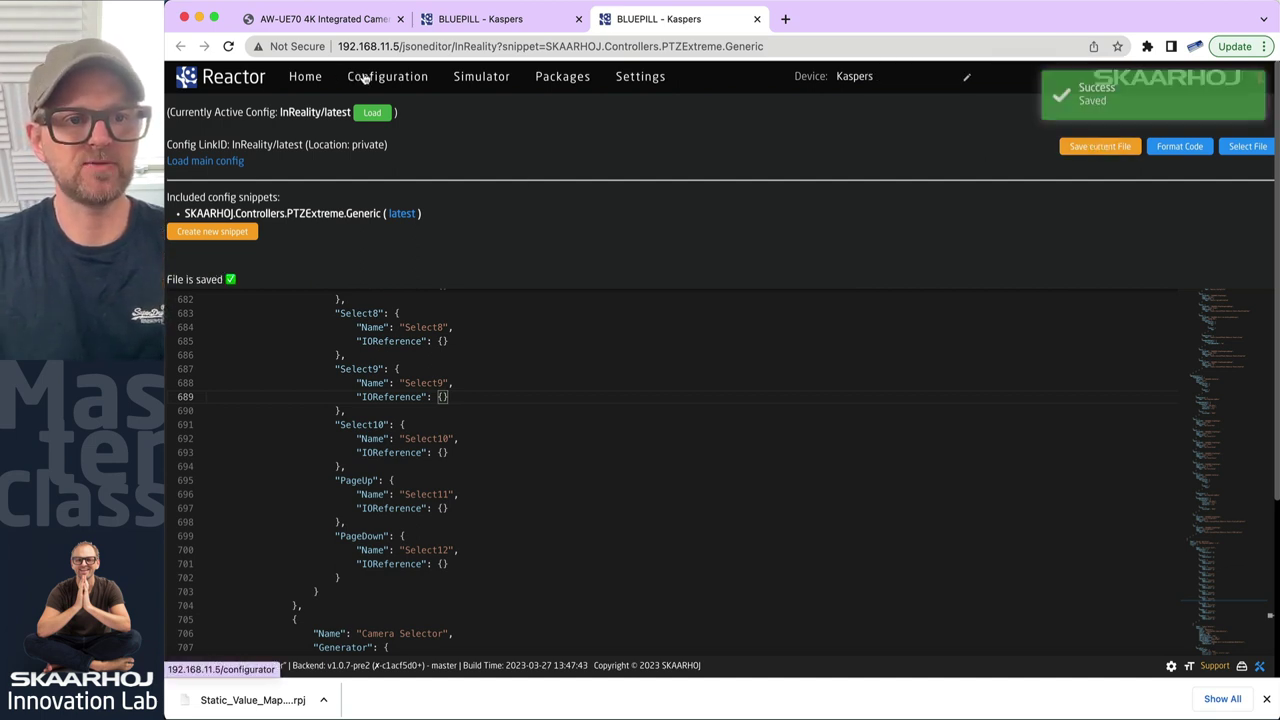
Inspect the PageDown, Select10 and PageUp behaviors of the Our Custom Stuff layer in the configurator, including PageDown's extended settings and name
click(540, 20)
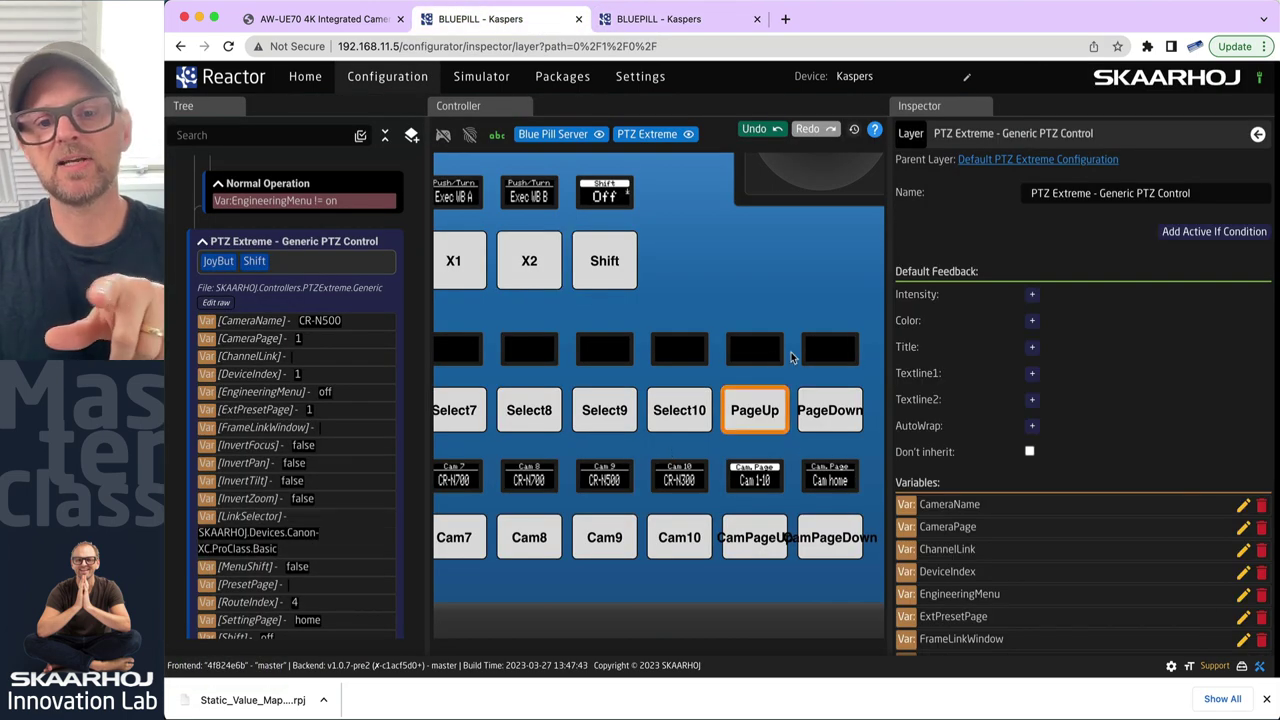
scroll(300, 452, up, 10)
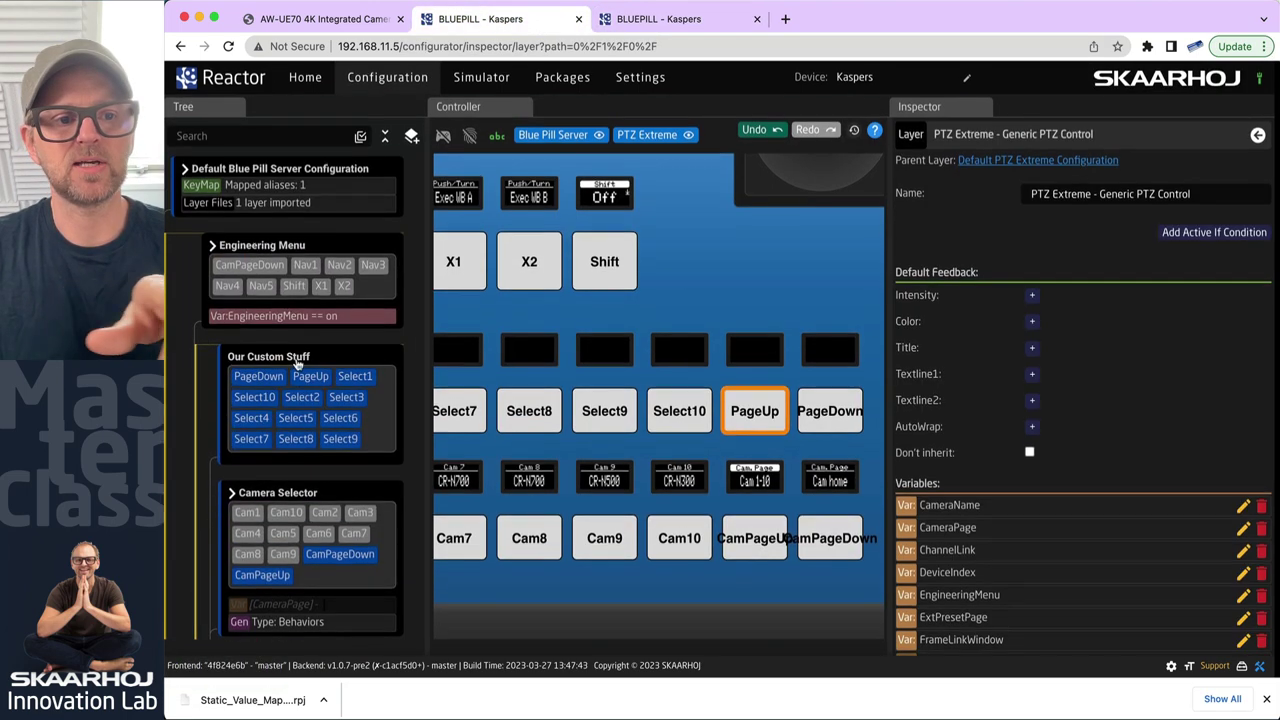
scroll(300, 452, down, 1)
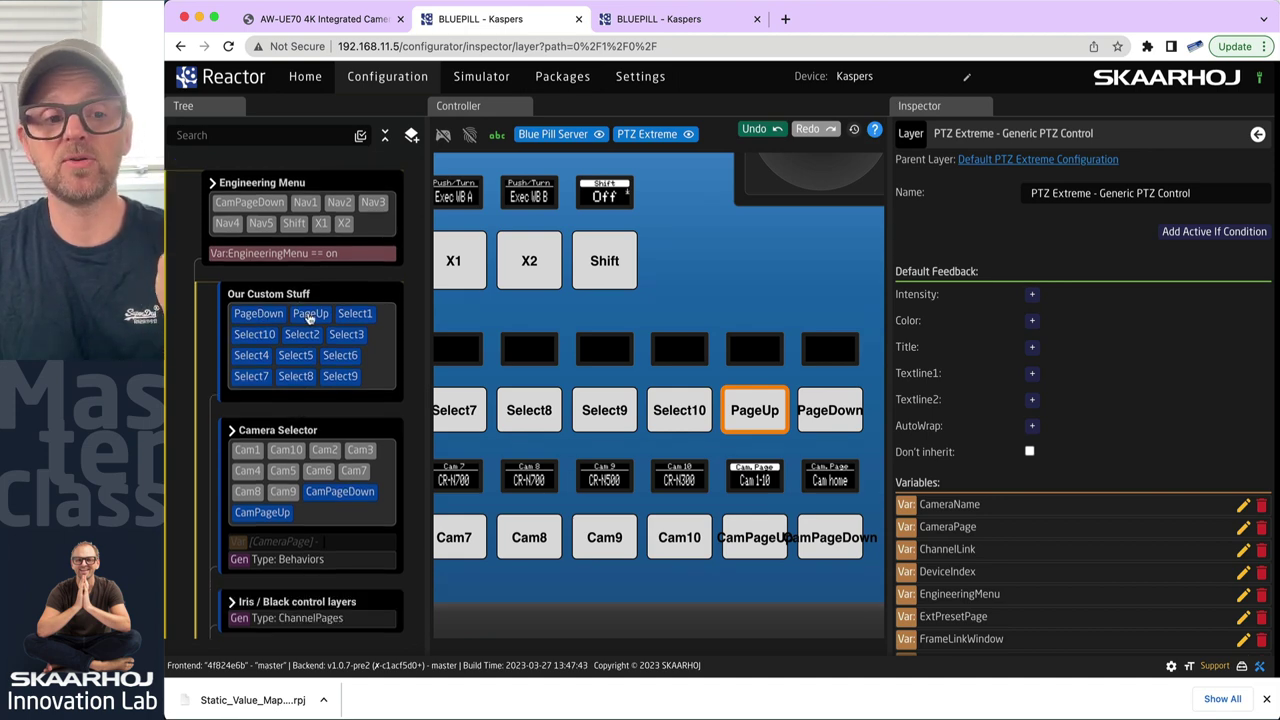
click(255, 314)
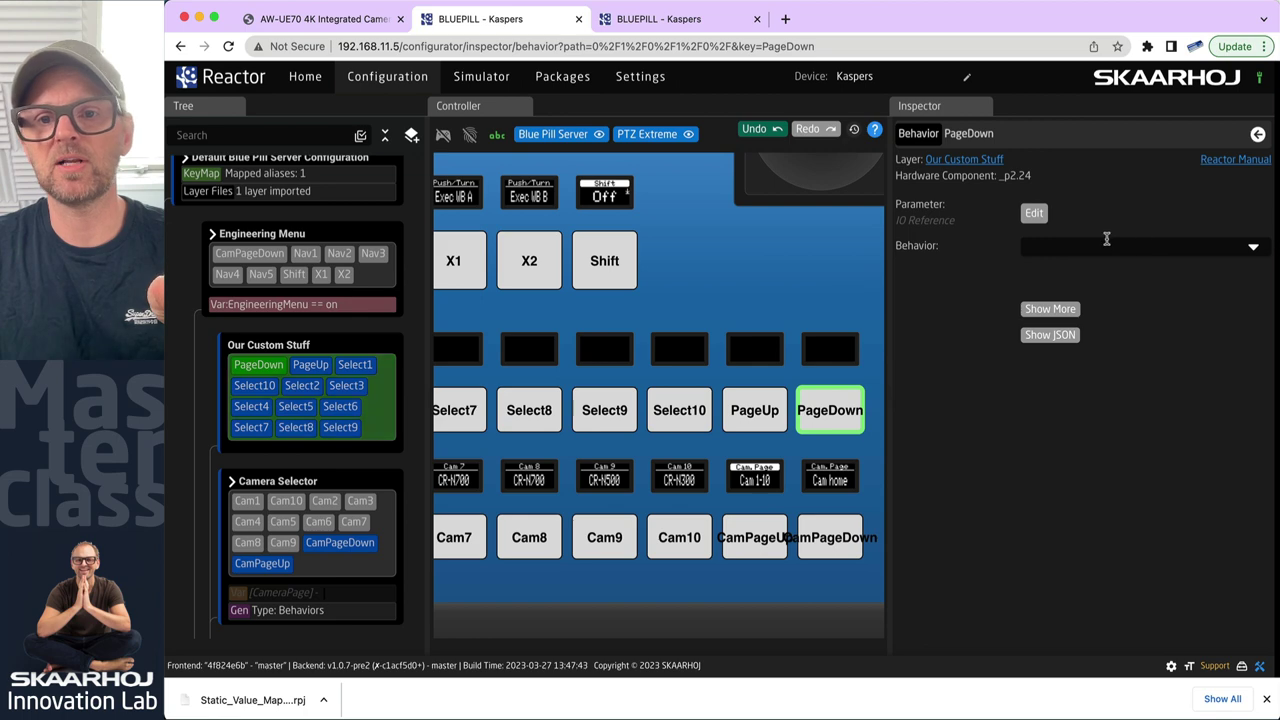
click(1049, 310)
scroll(1046, 449, down, 3)
drag(1094, 537, 987, 540)
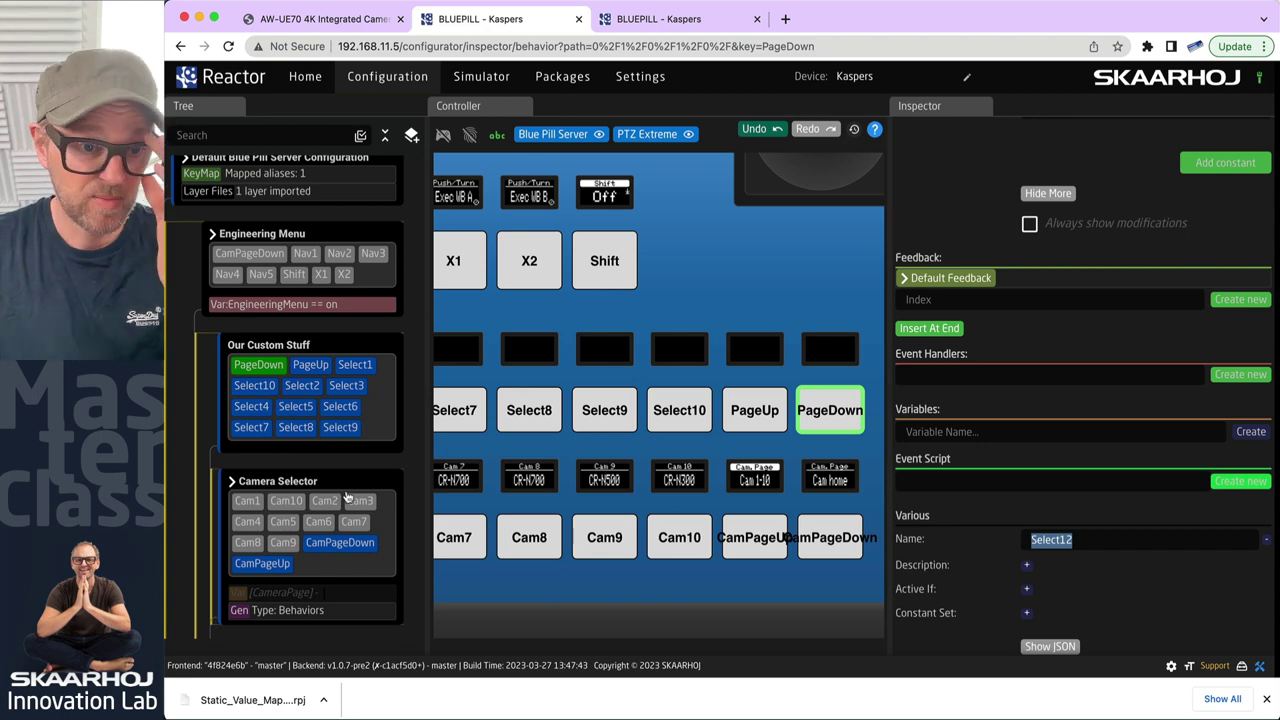
scroll(347, 497, down, 3)
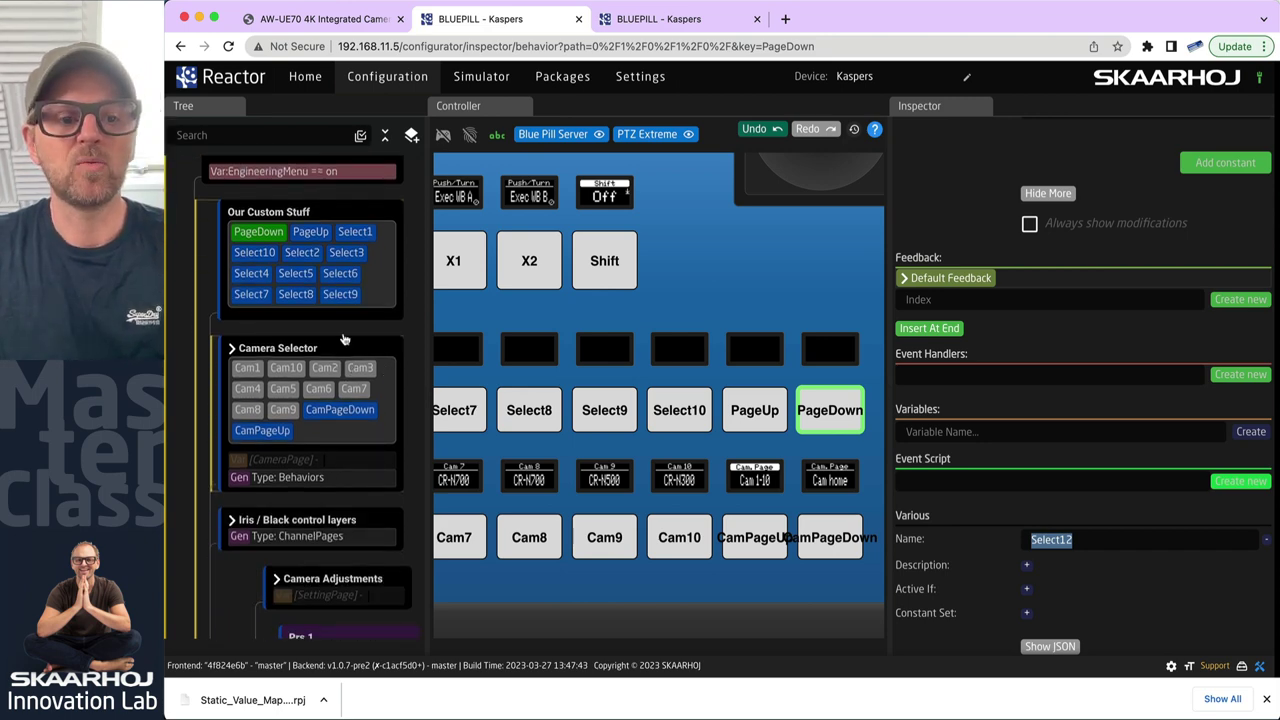
click(253, 252)
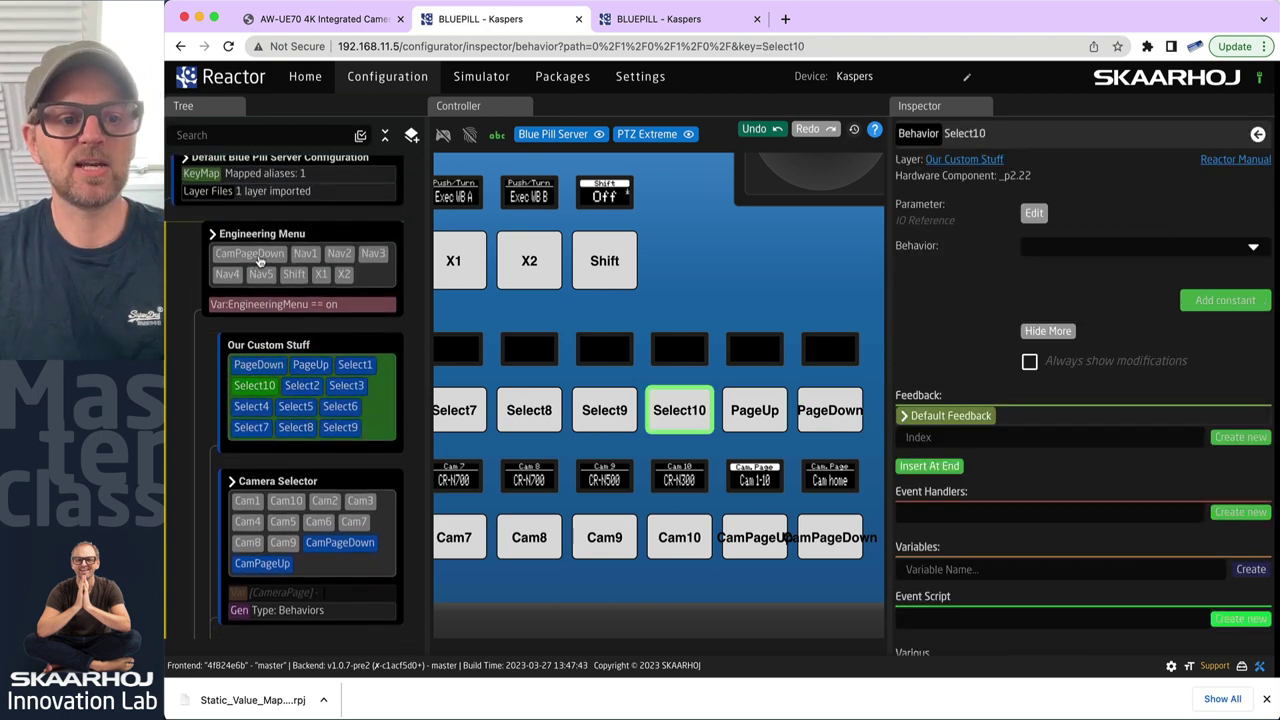
click(254, 364)
click(310, 367)
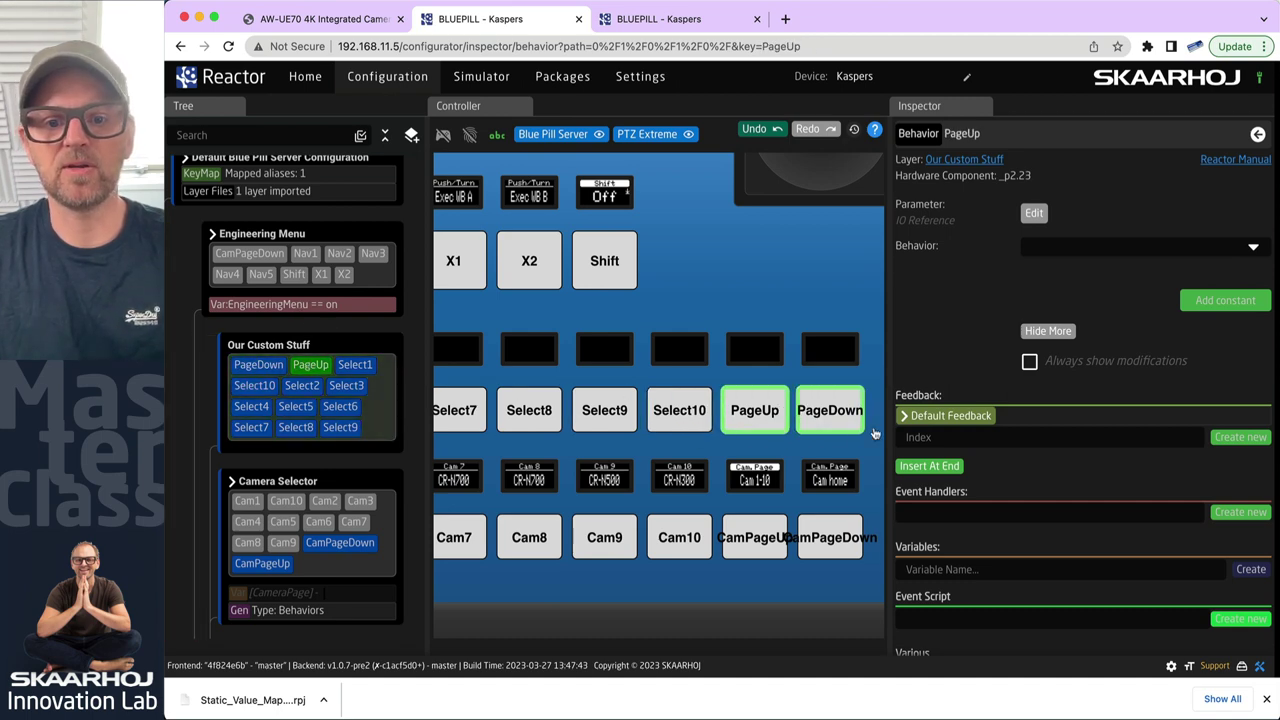
Examine the key map of the PTZ Extreme - Generic PTZ Control layer for the hardware components mapped from PageUp and PageDown
scroll(379, 482, down, 1)
scroll(379, 482, down, 1)
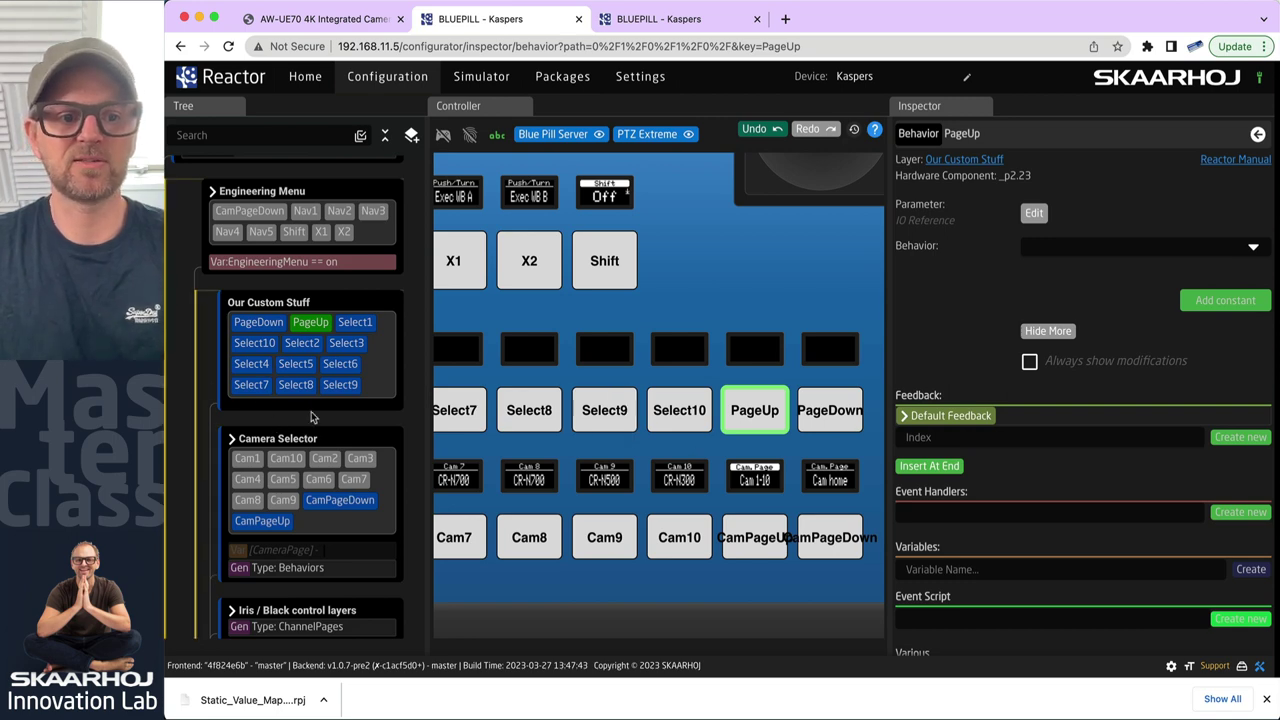
scroll(313, 415, down, 10)
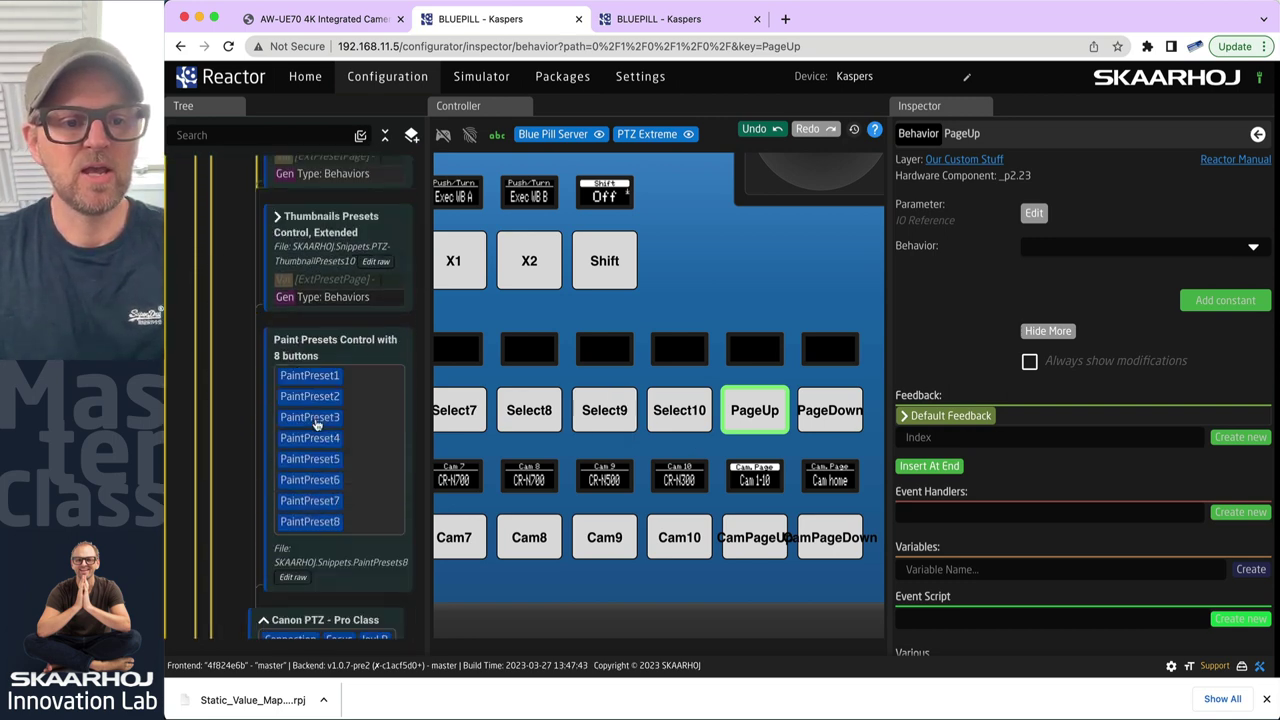
scroll(316, 423, down, 15)
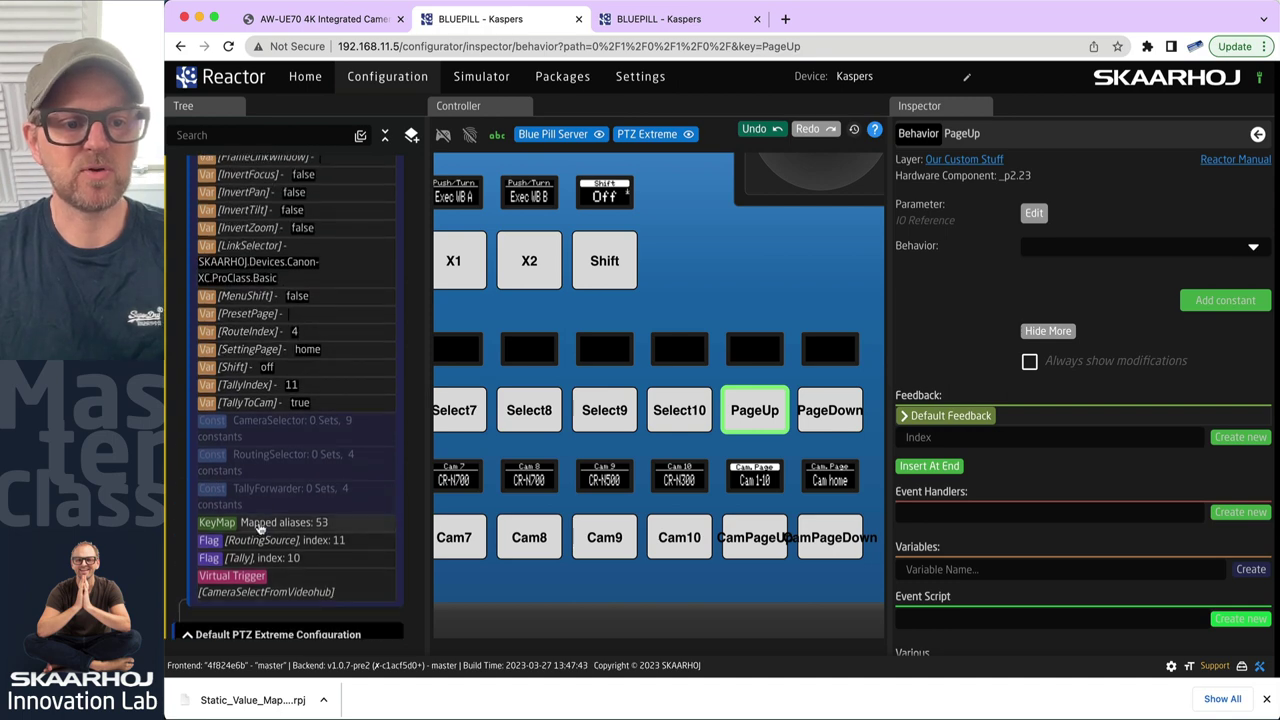
click(258, 528)
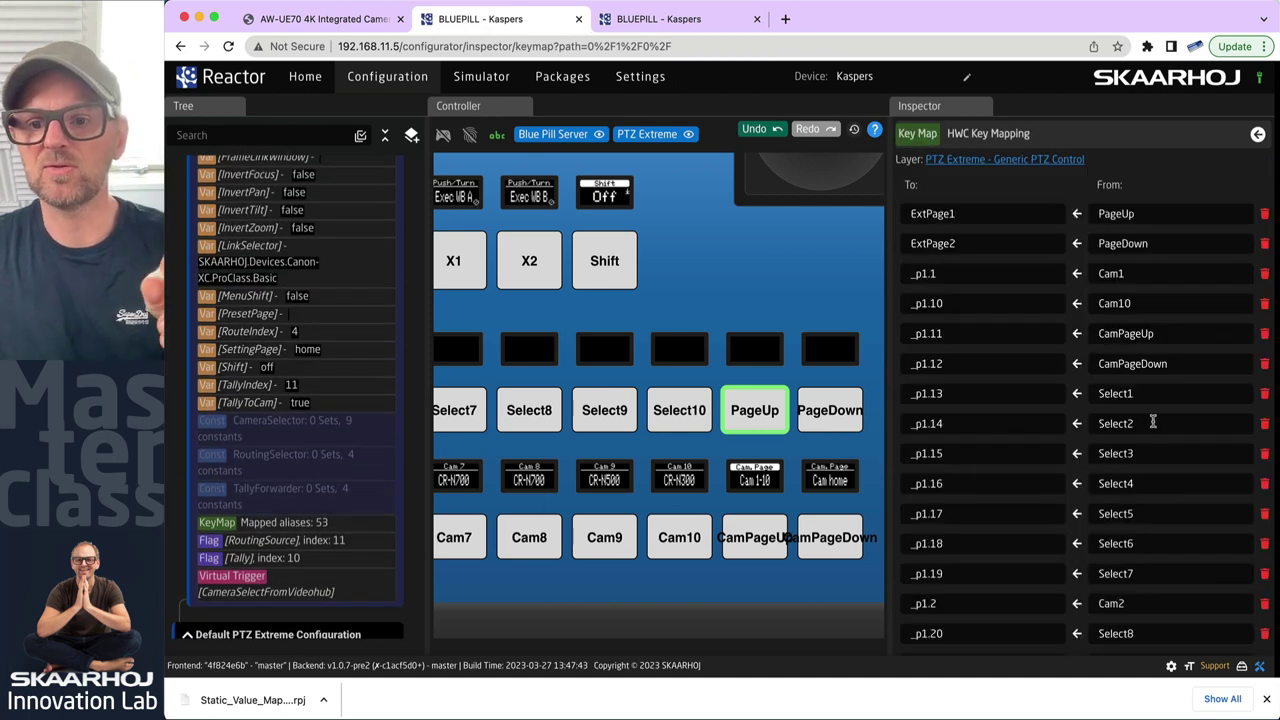
scroll(1152, 422, down, 4)
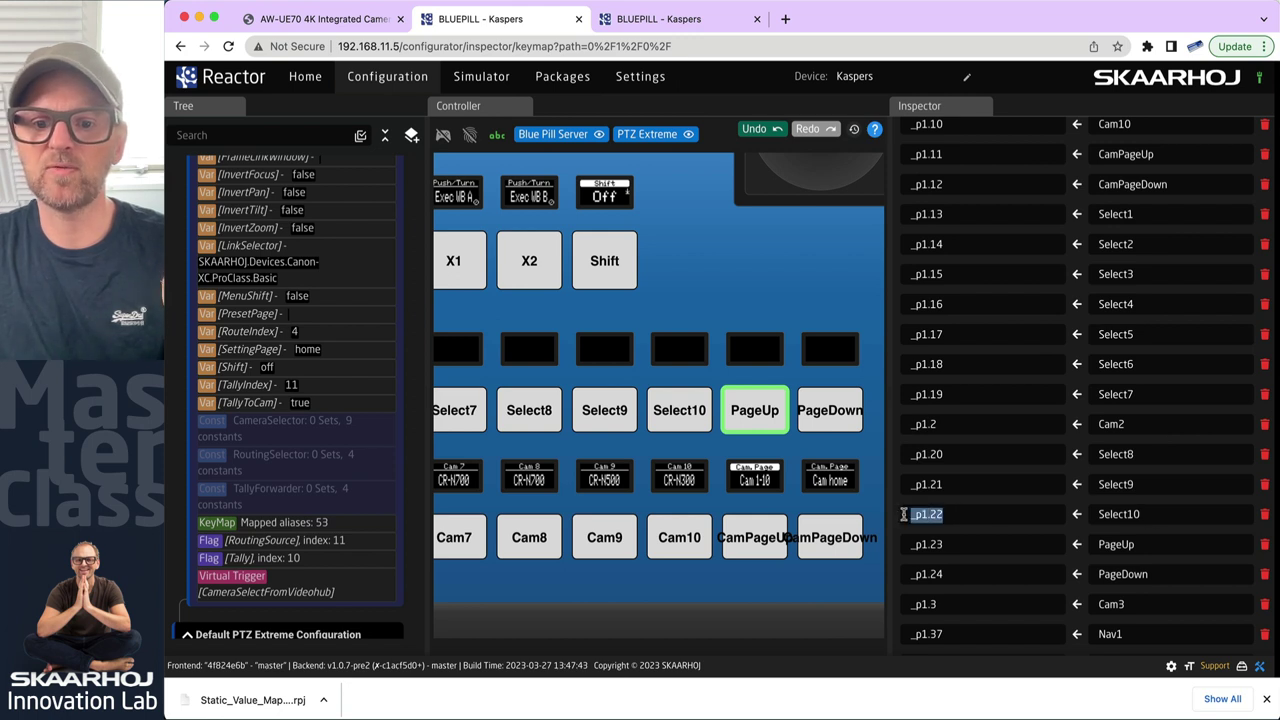
double_click(1131, 544)
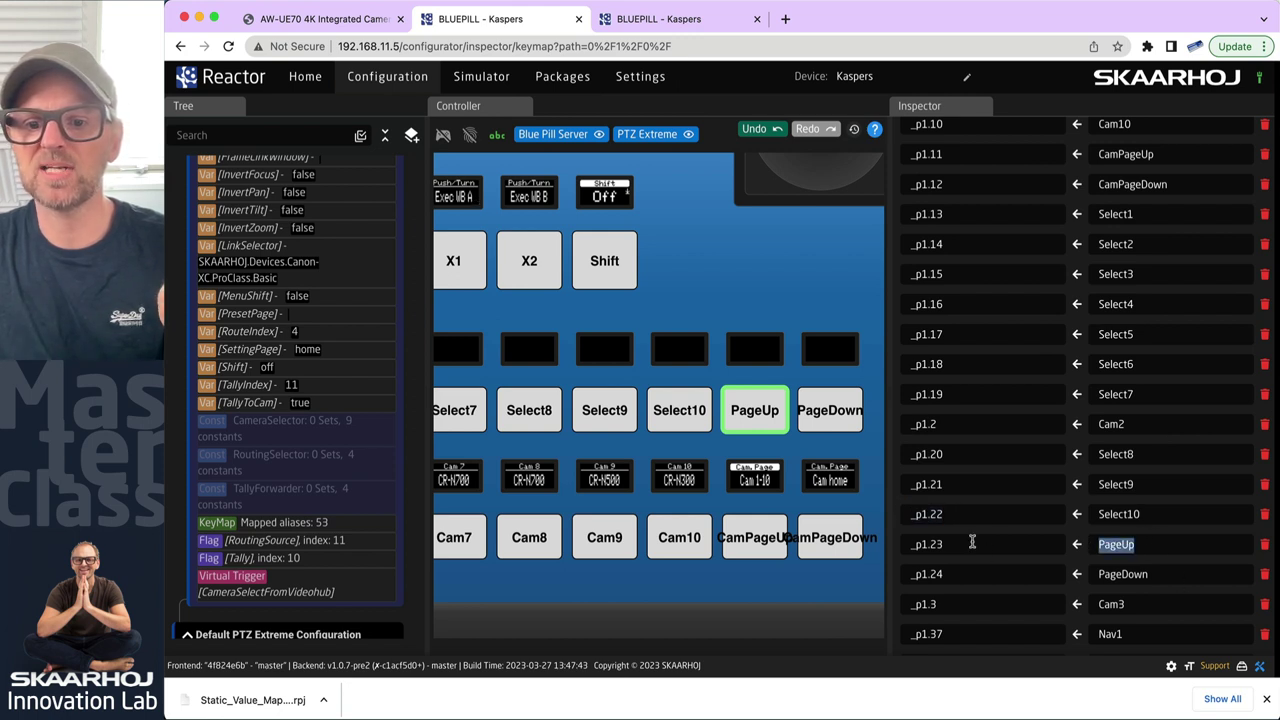
drag(944, 544, 904, 572)
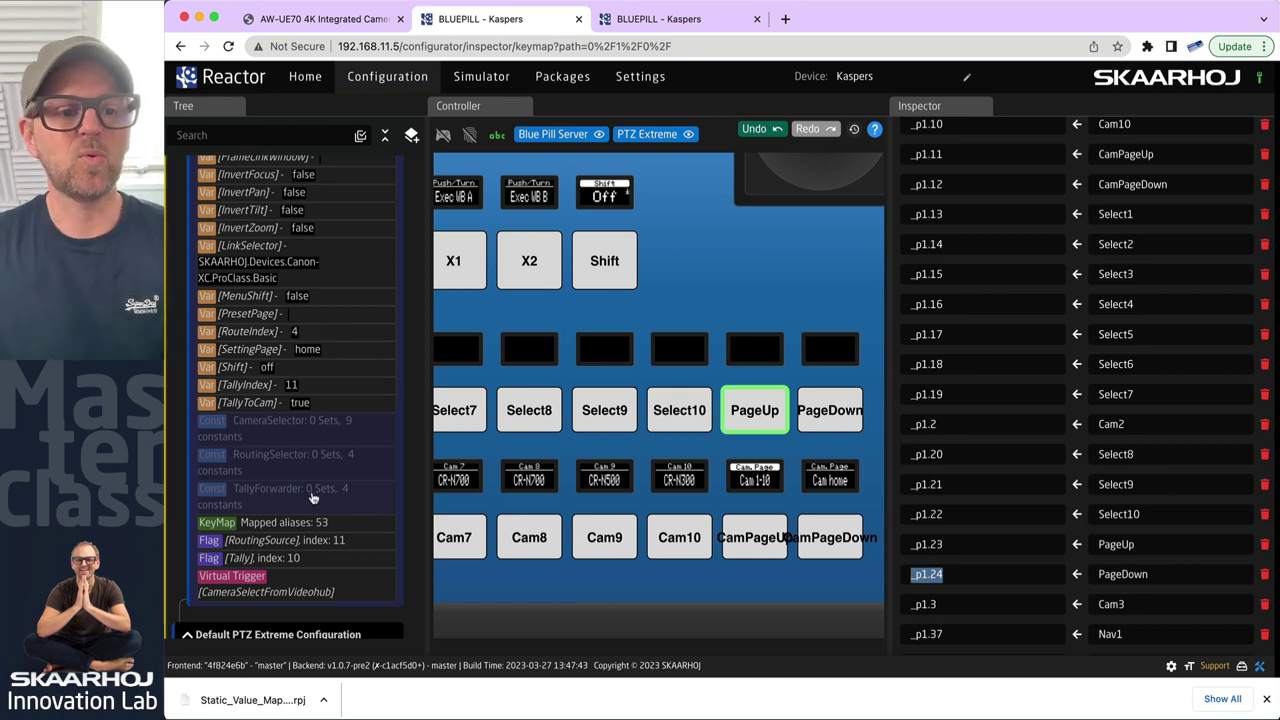
Undo the renaming of the Select11 and Select12 behaviors in the configuration
scroll(314, 491, down, 10)
scroll(407, 222, down, 10)
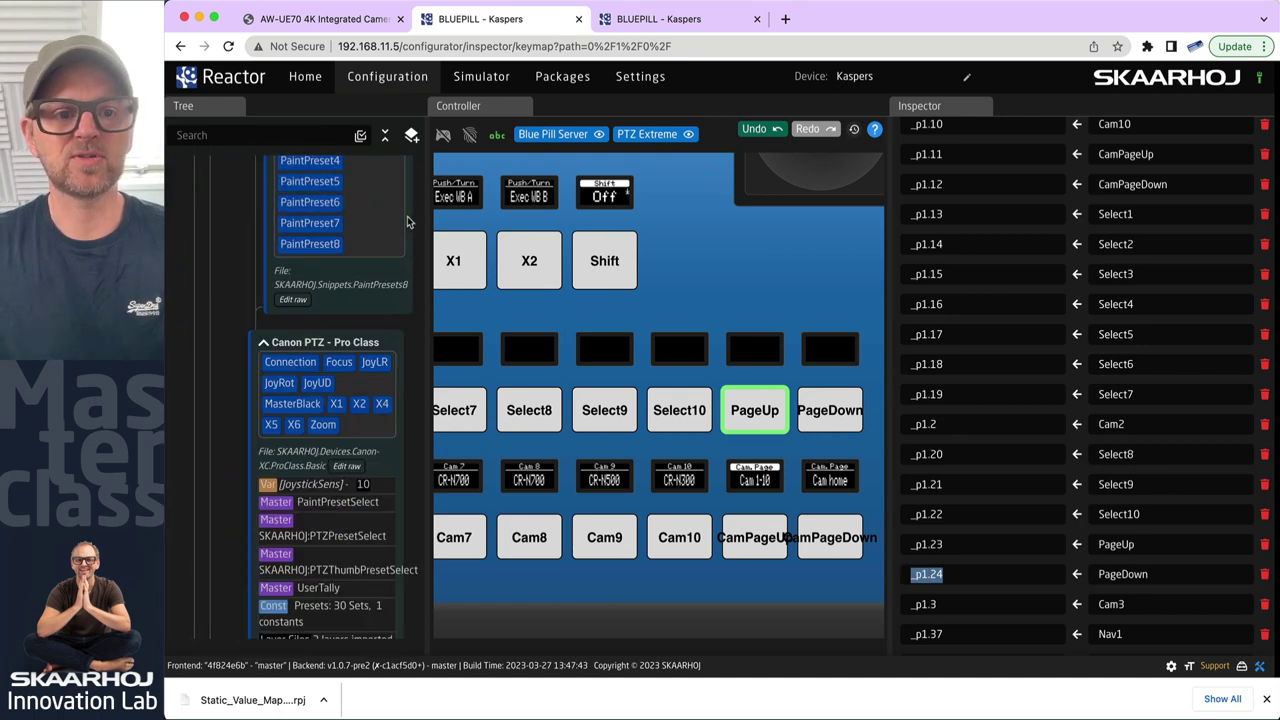
click(765, 130)
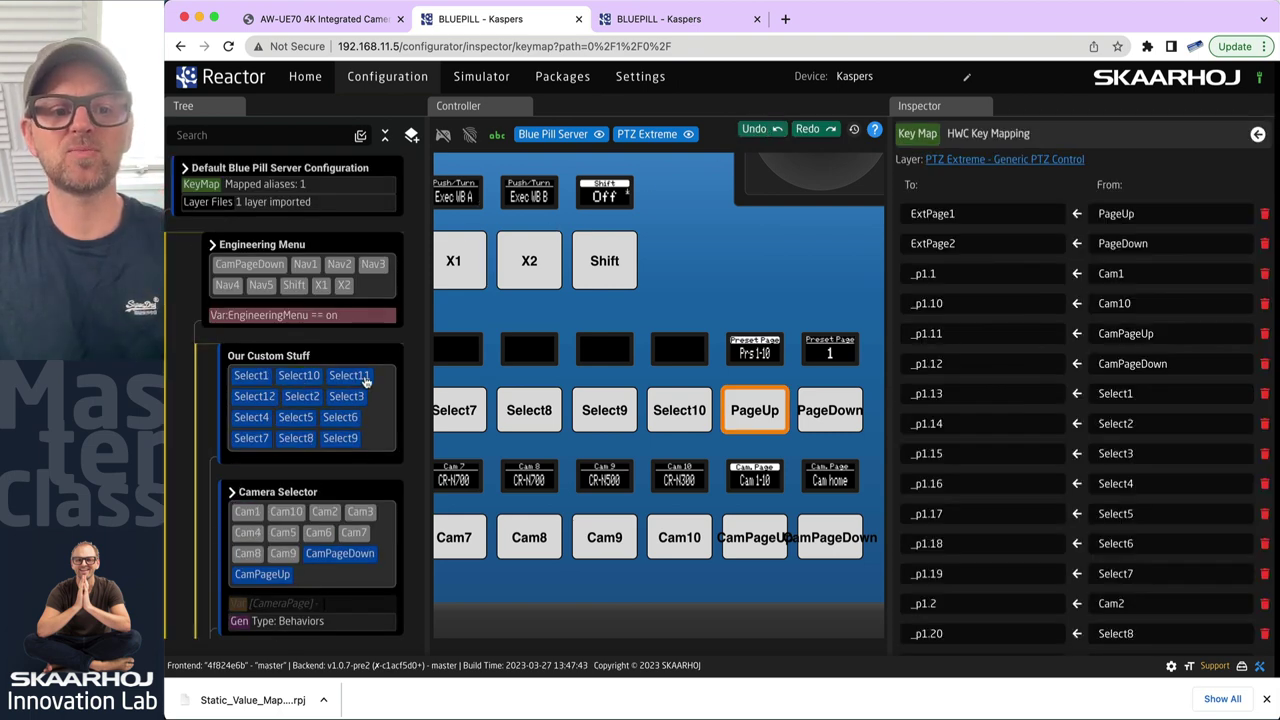
Create an HWC key map on the Our Custom Stuff layer and open it for editing
click(314, 359)
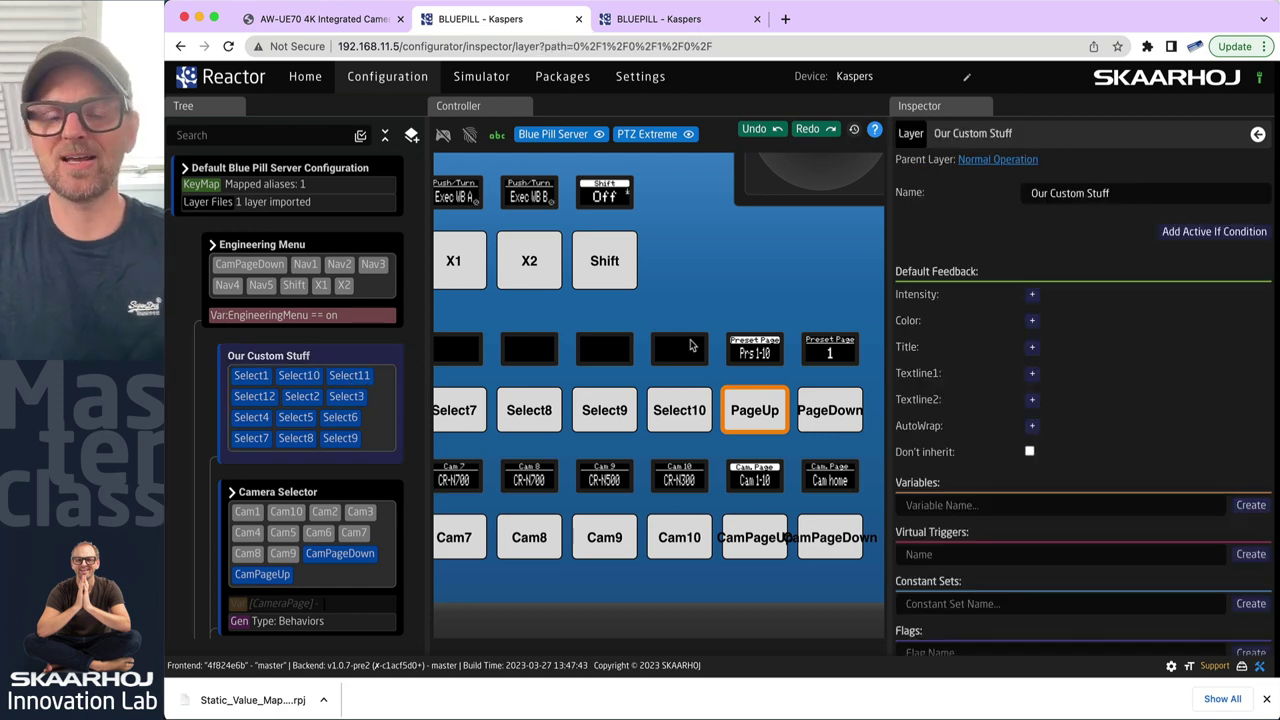
scroll(1053, 502, down, 5)
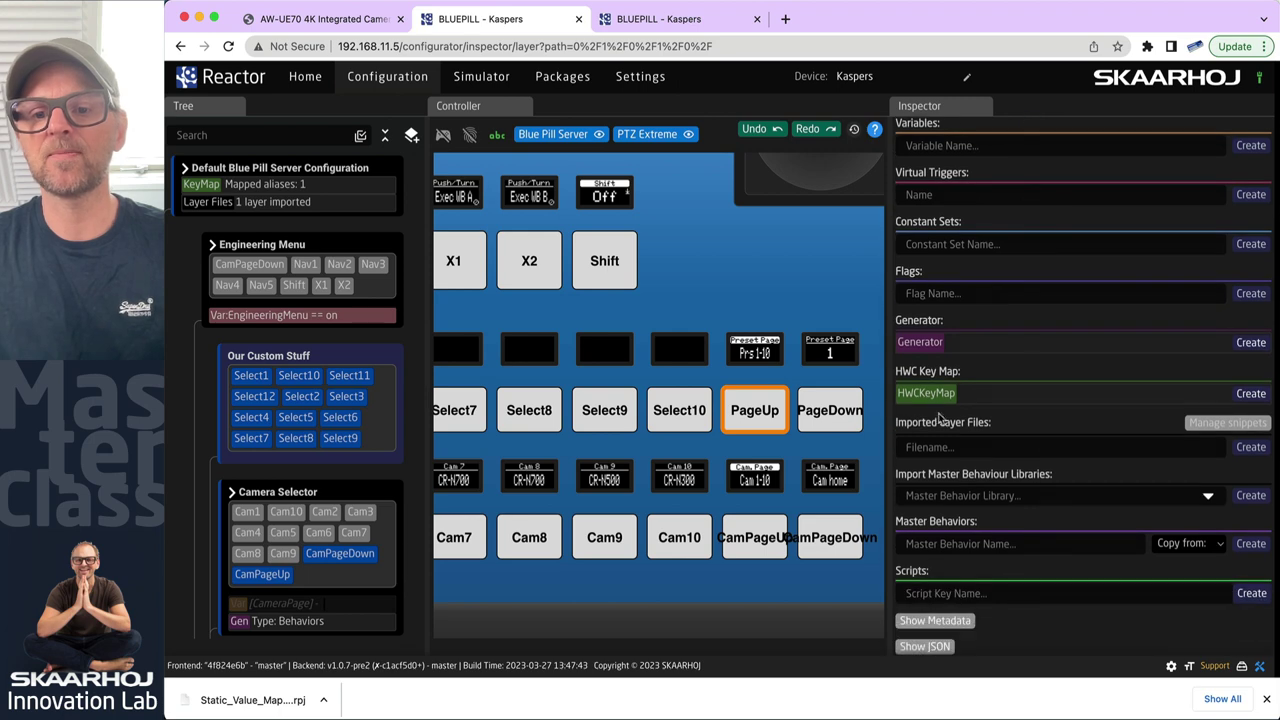
click(1249, 394)
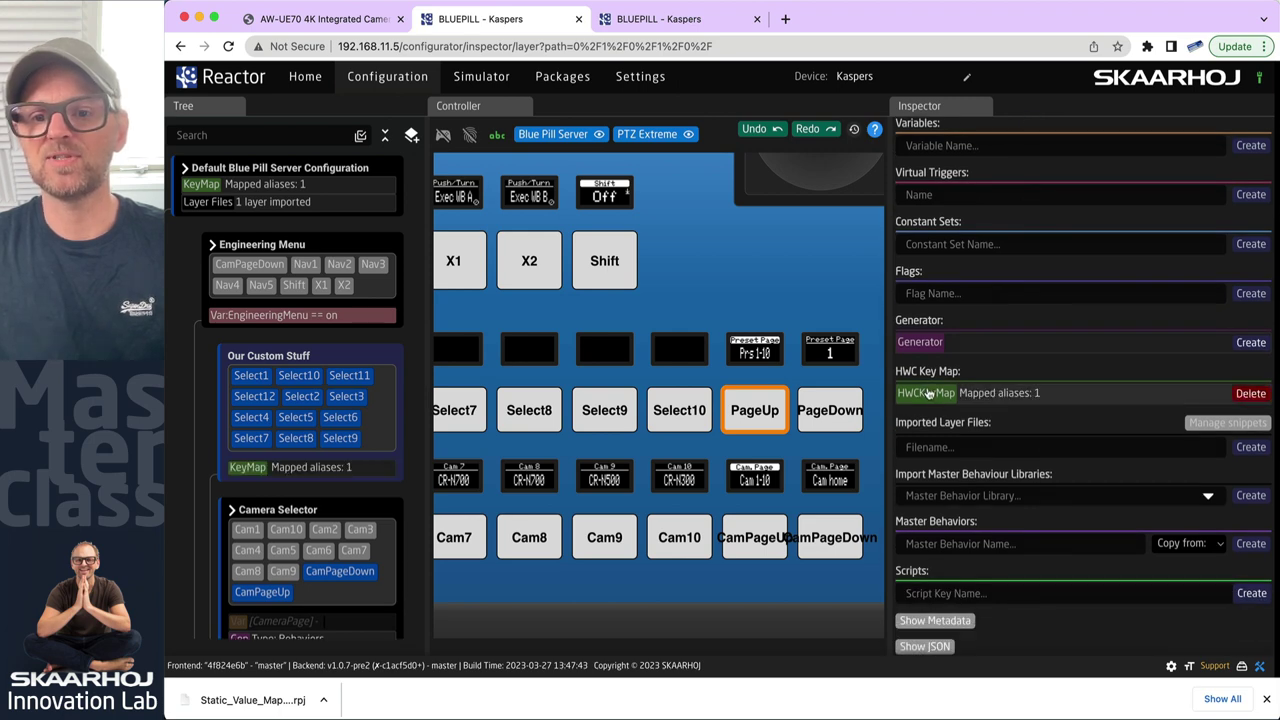
click(930, 392)
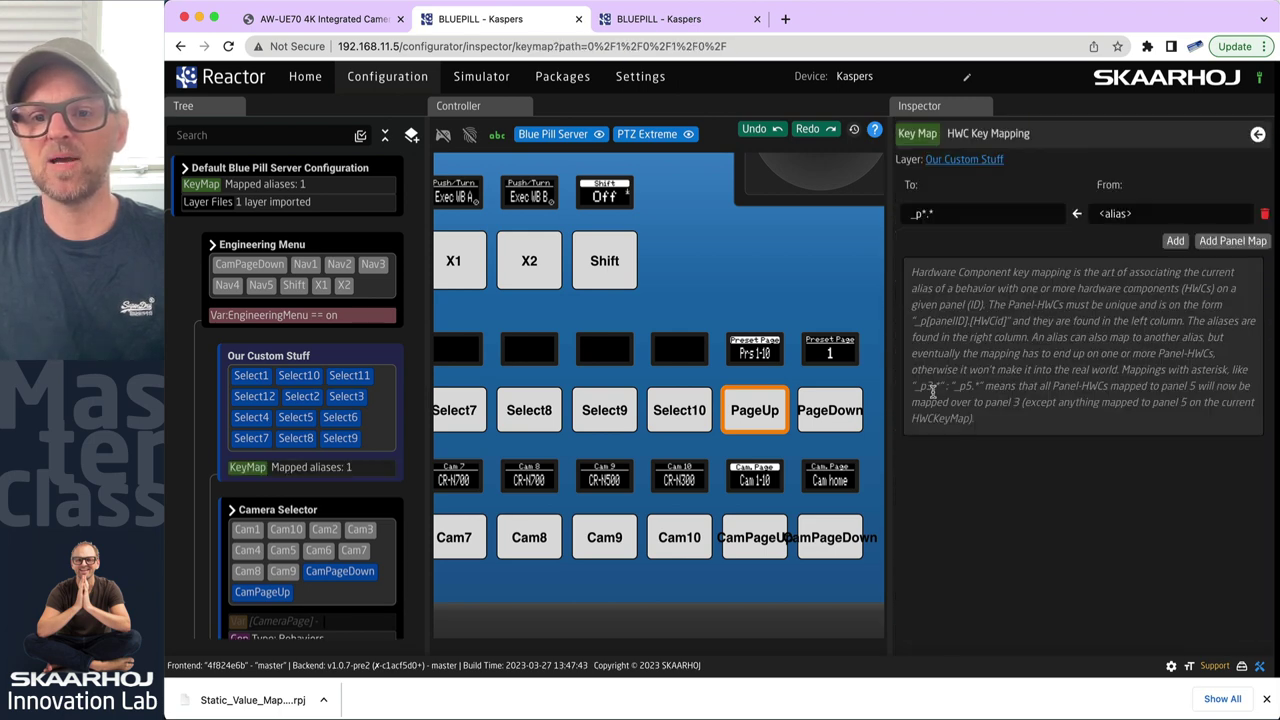
Map the alias Select11 to PageUp in the layer's key map and add another mapping row
triple_click(968, 213)
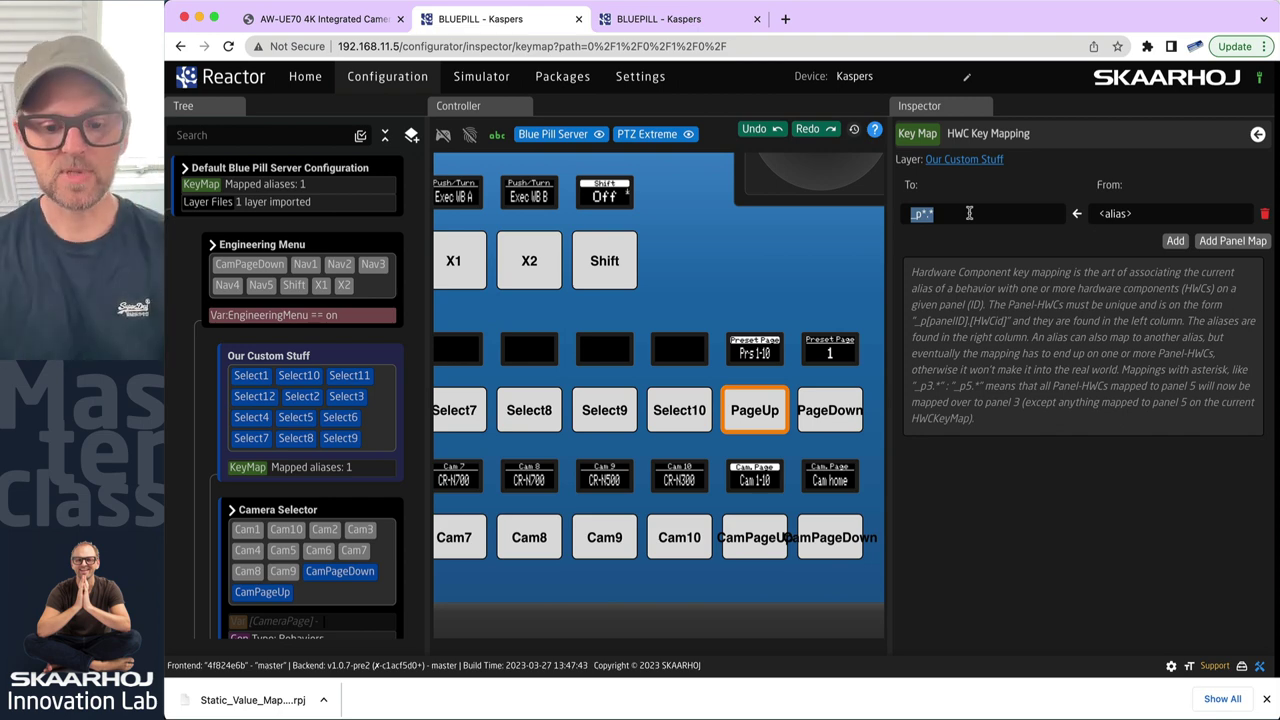
text(Pag)
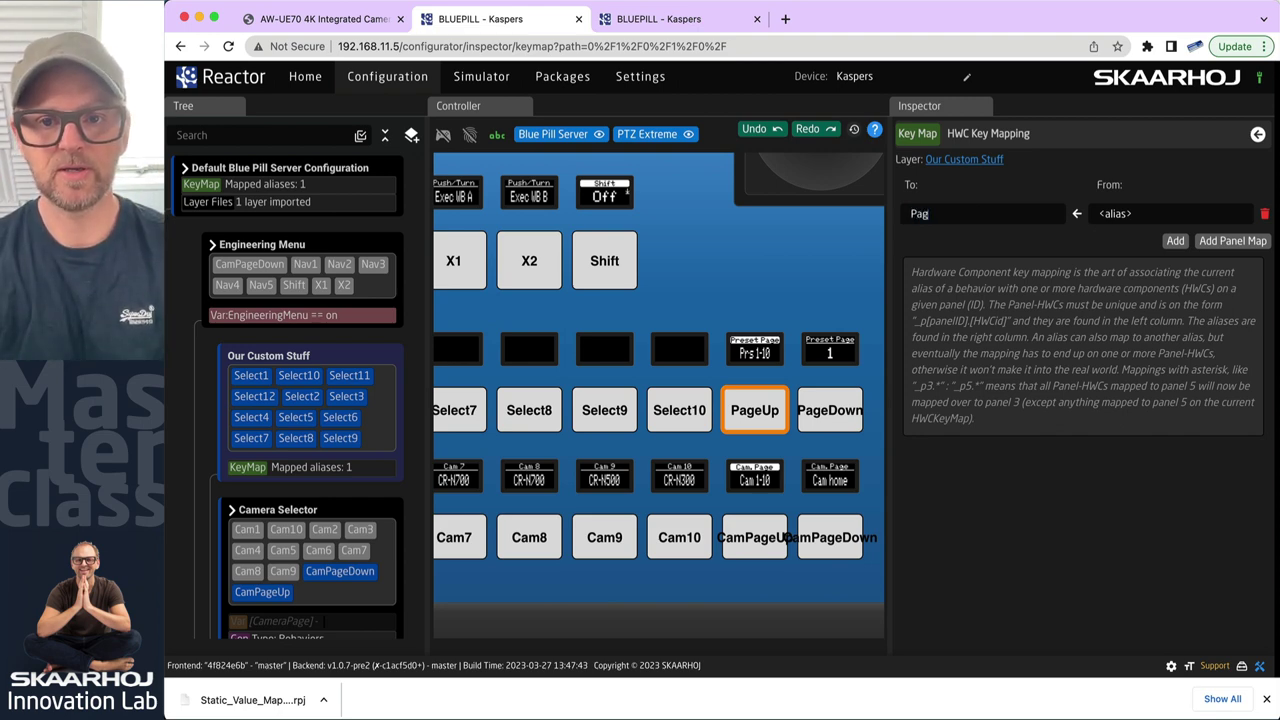
text(eUp)
key(Tab)
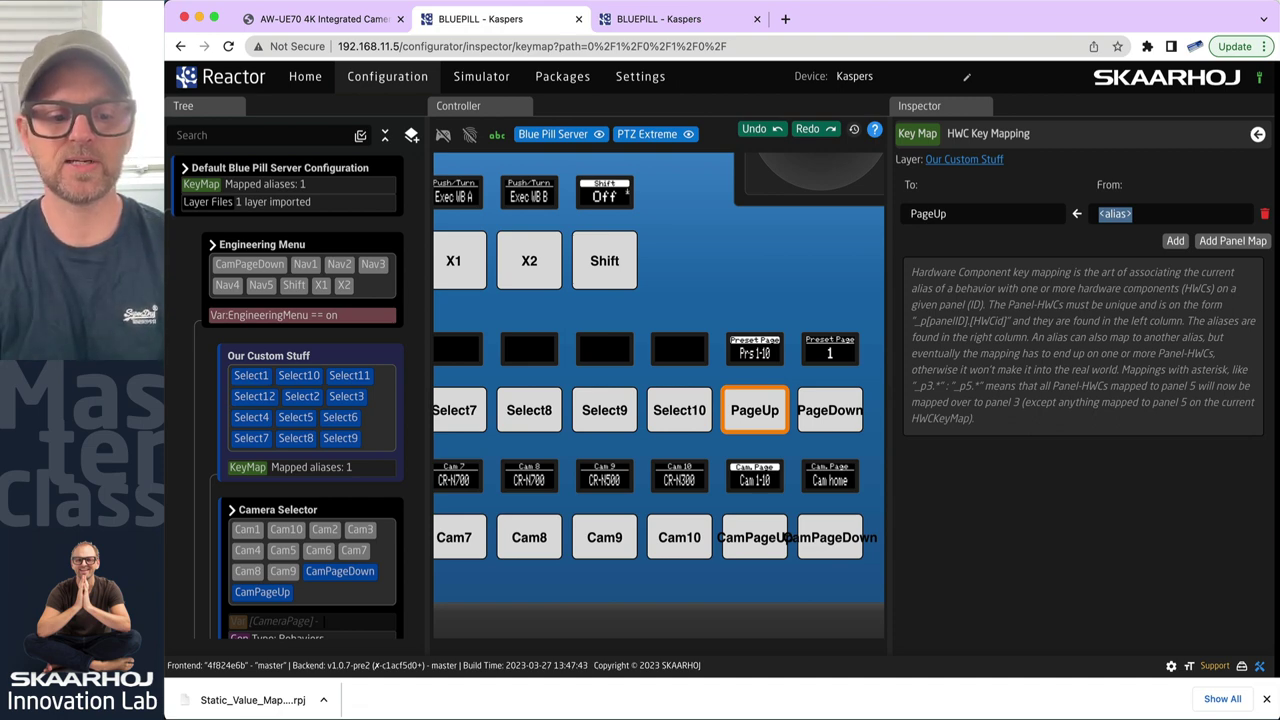
text(Select11)
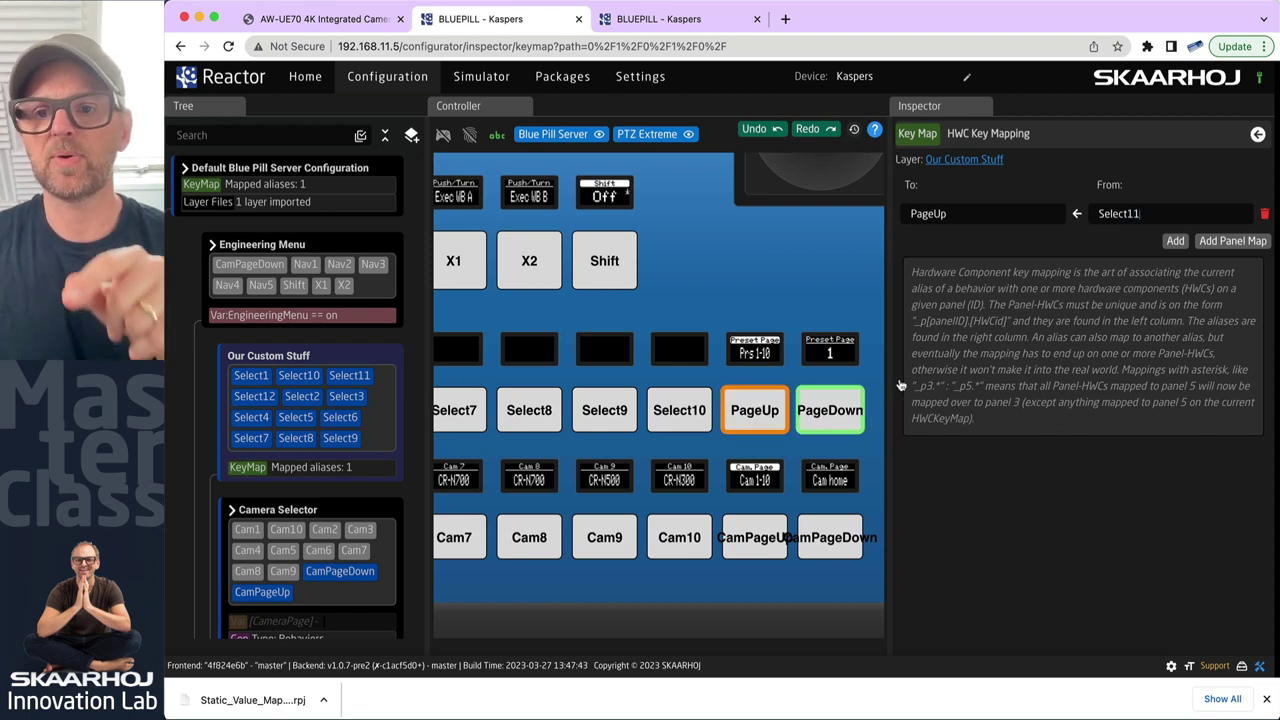
click(1170, 243)
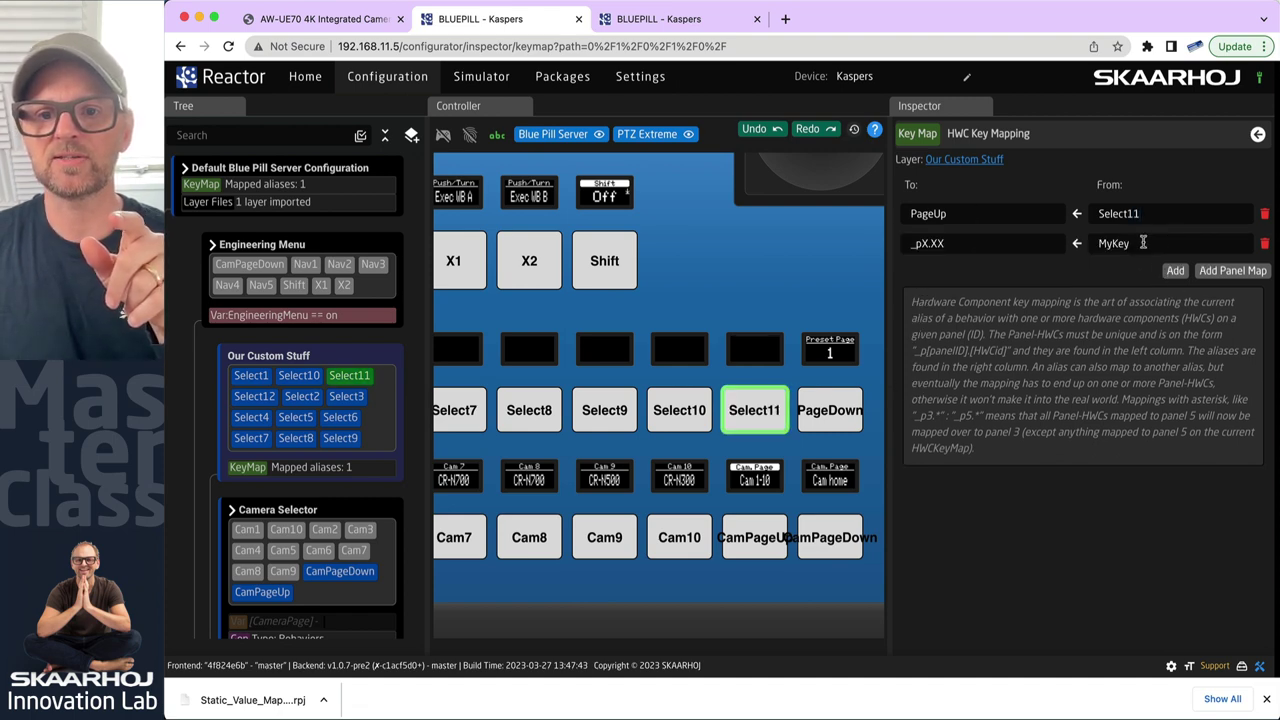
Map the alias Select12 to PageDown in the second row of the layer's key map
click(979, 245)
text(PageDown)
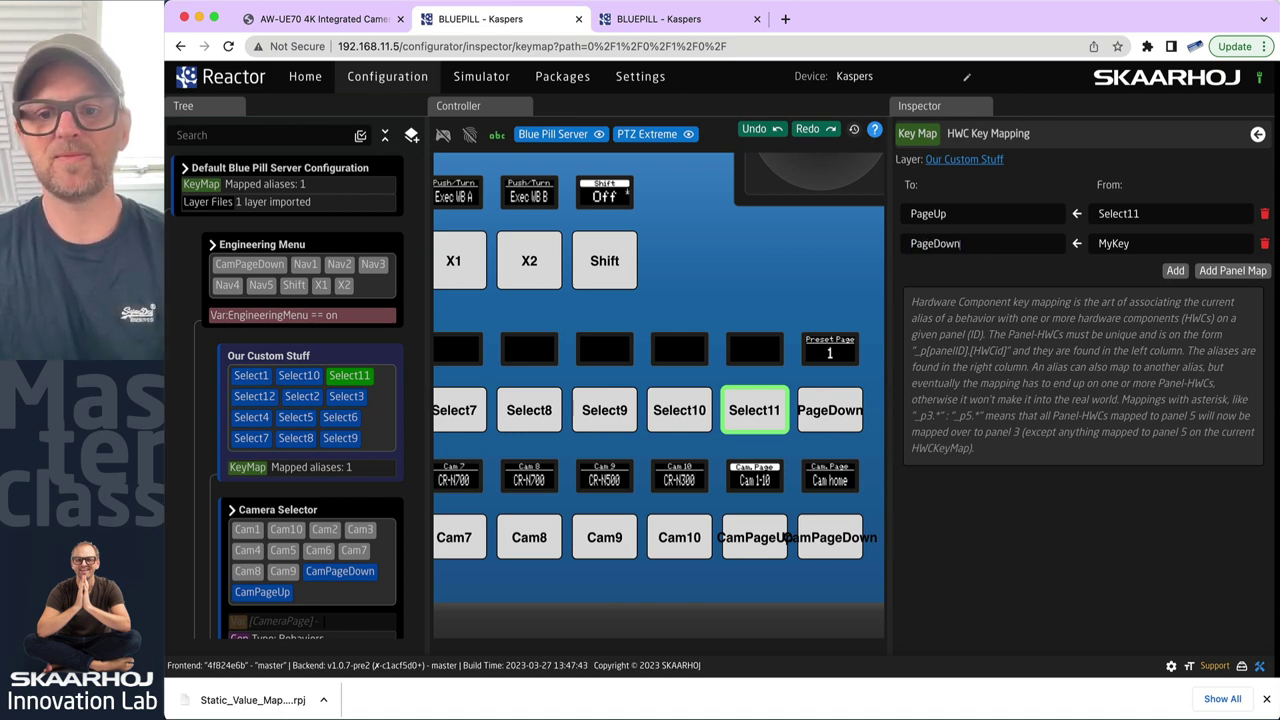
click(1112, 243)
text(Select12)
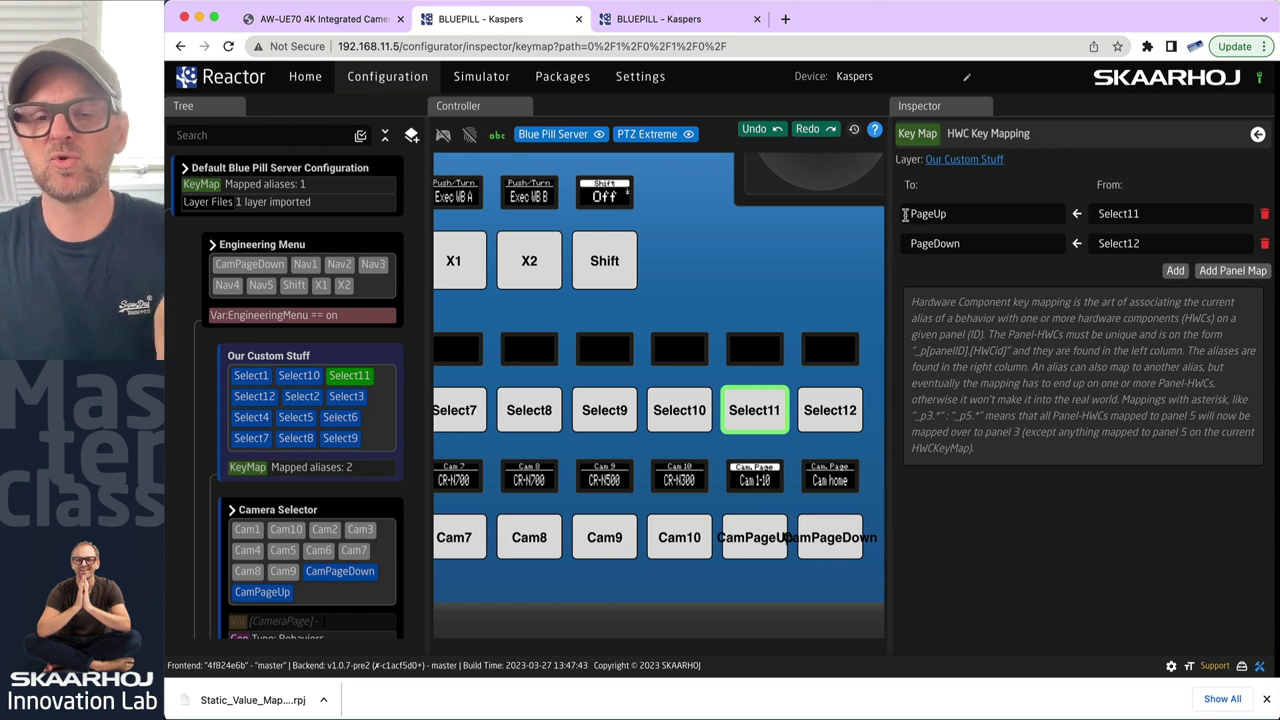
Examine the generic layer's 53-alias key map for the hardware components mapped from PageUp and PageDown
scroll(390, 508, down, 15)
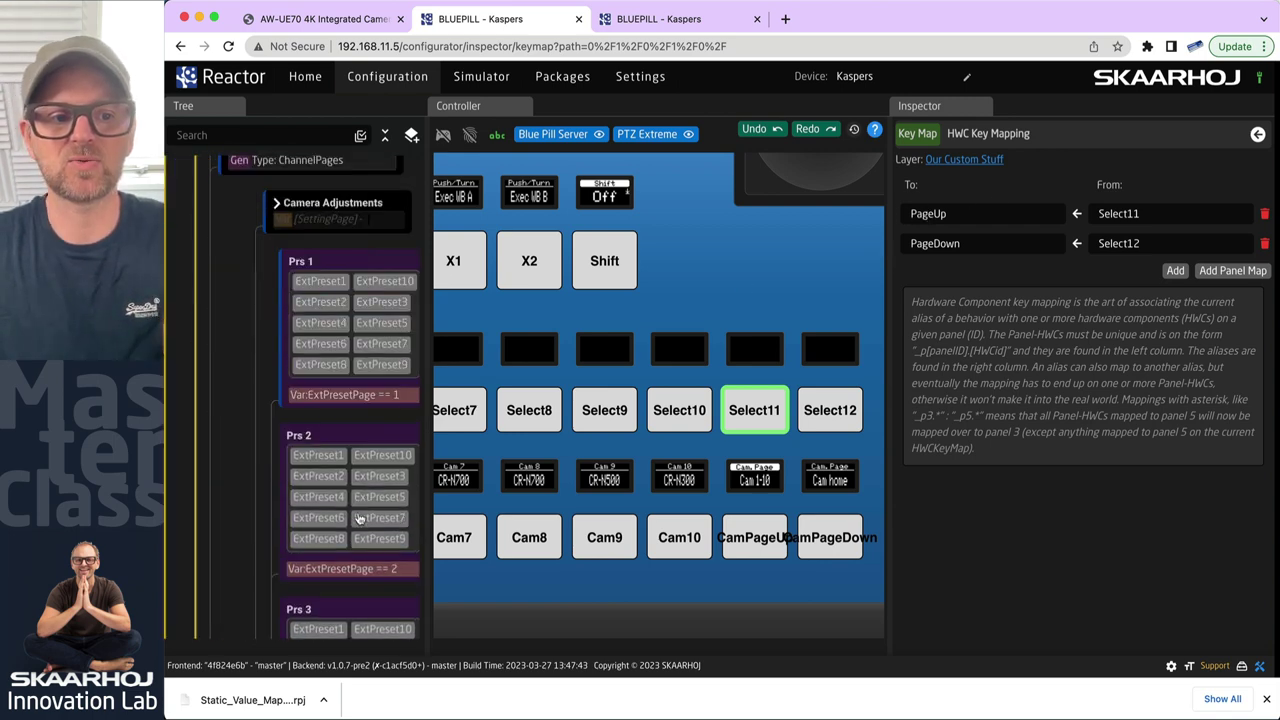
scroll(353, 519, down, 15)
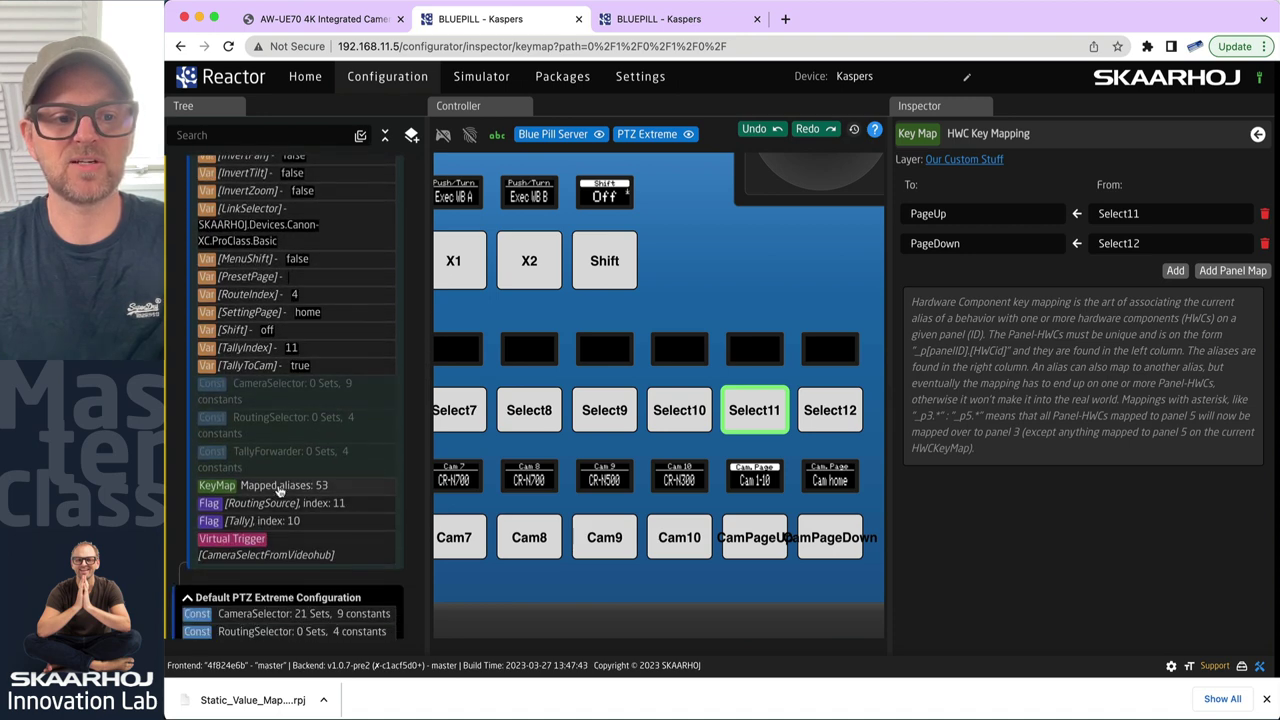
click(330, 487)
scroll(1048, 502, down, 3)
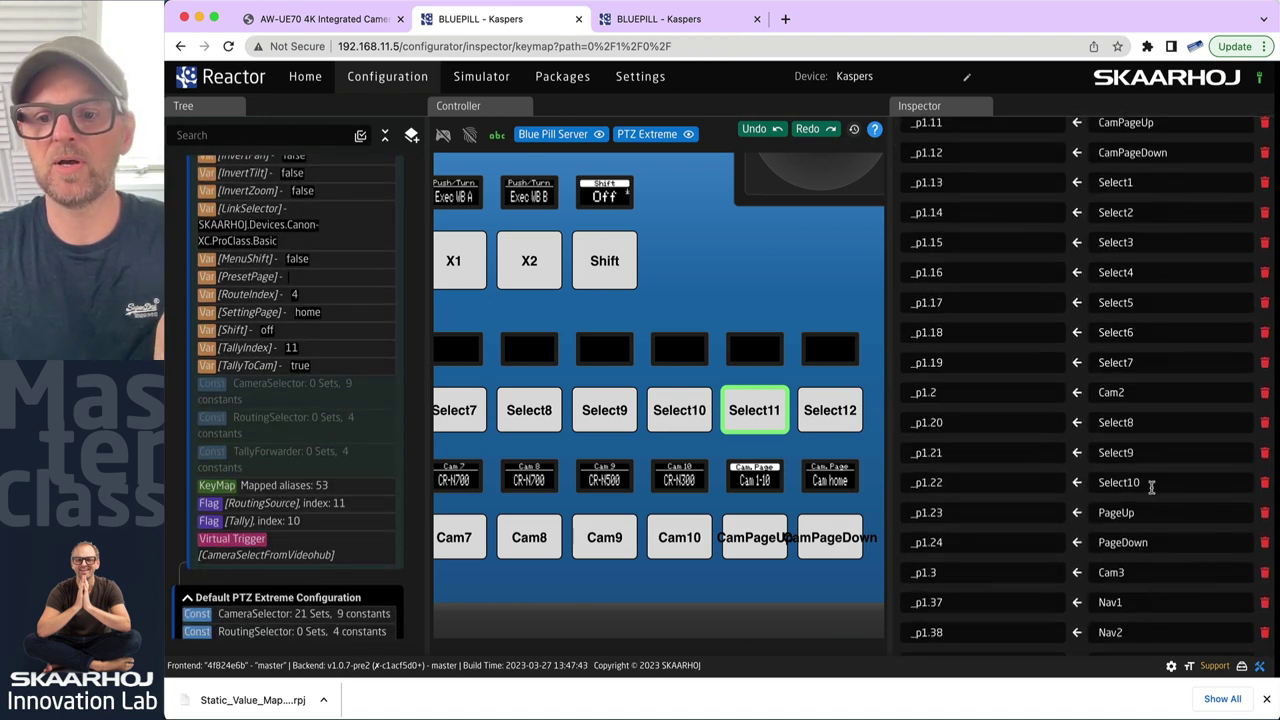
double_click(934, 512)
triple_click(934, 512)
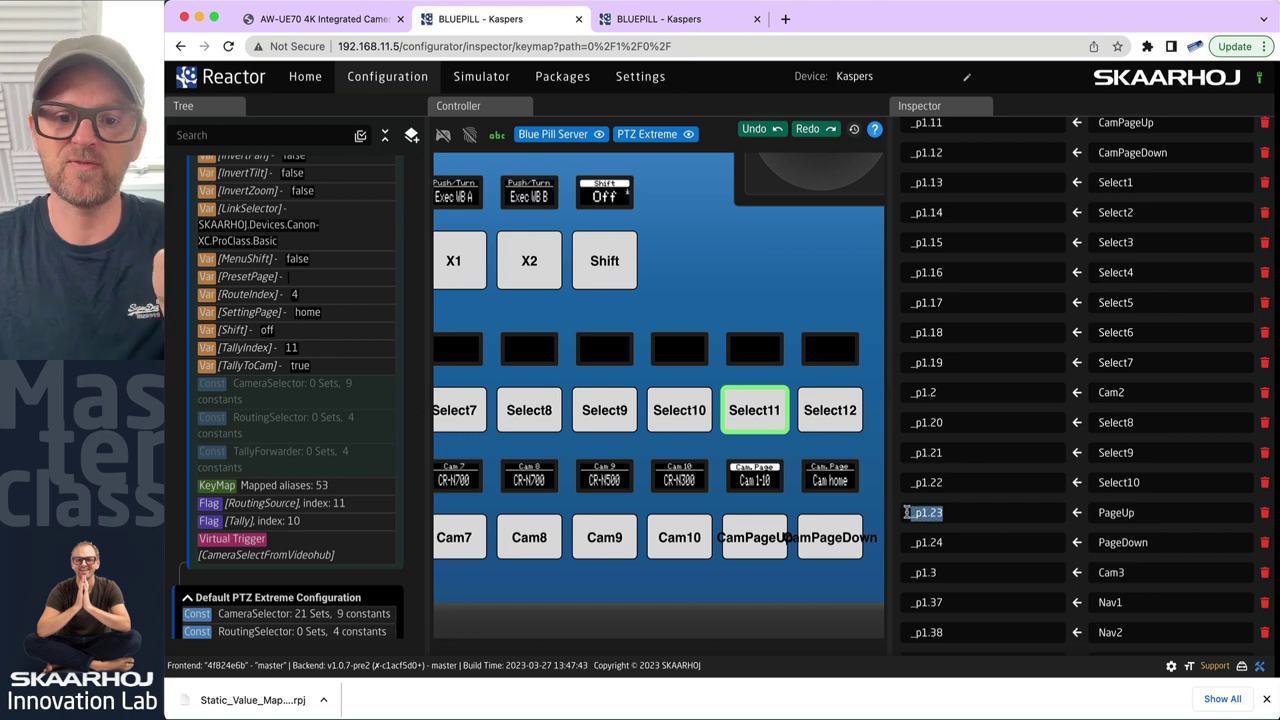
click(946, 540)
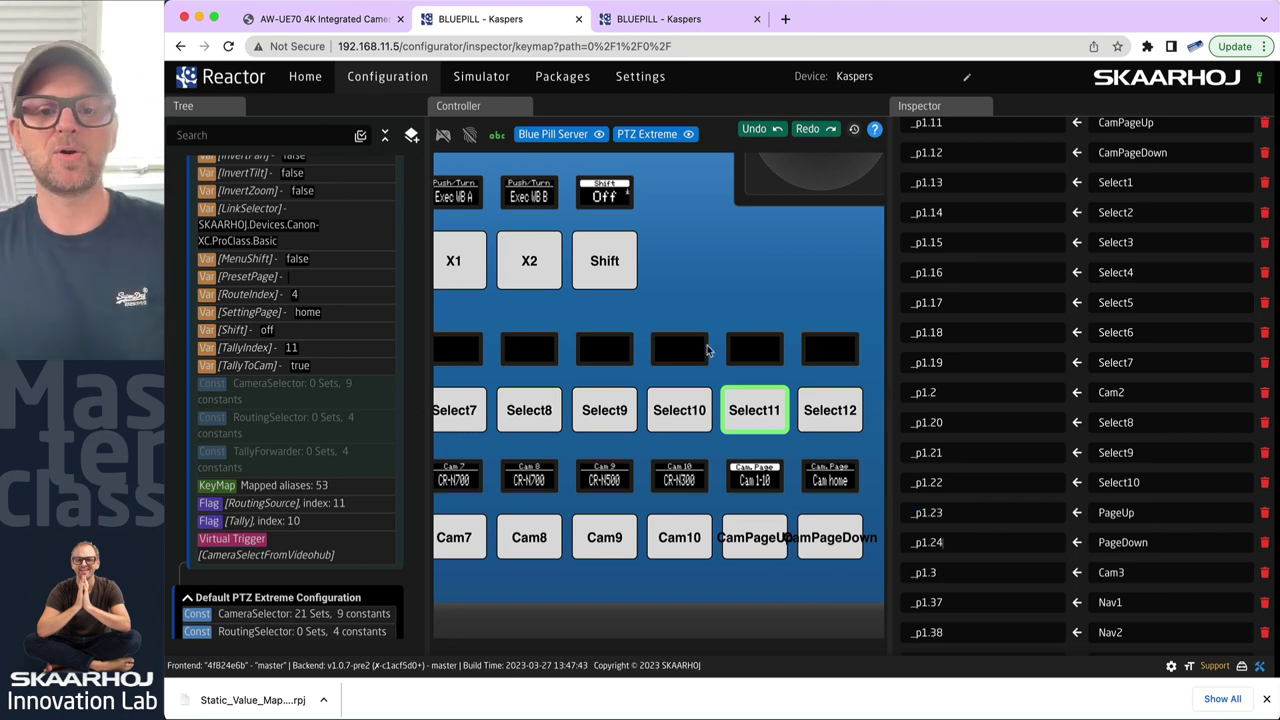
scroll(288, 292, down, 10)
scroll(288, 292, up, 10)
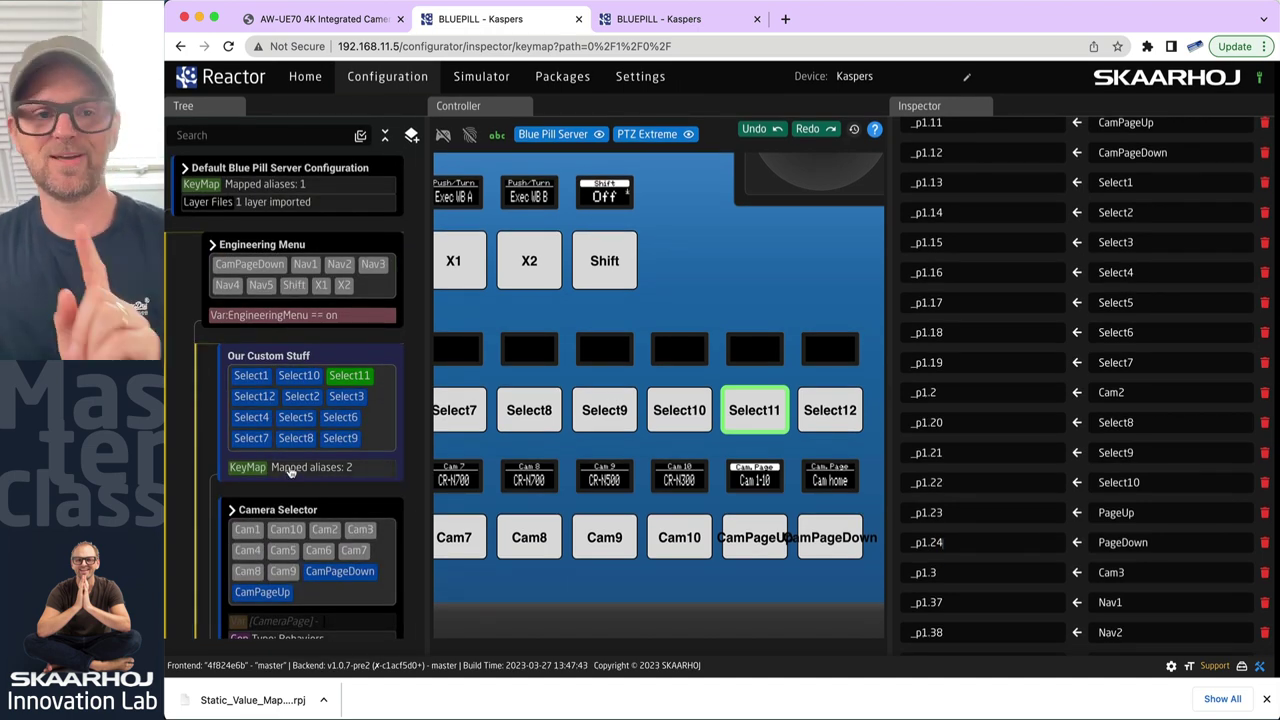
Set the parameter of the Select1 behavior to Preset Recall of preset 1 on the CR-N500 with Device ID 1
click(746, 294)
click(253, 376)
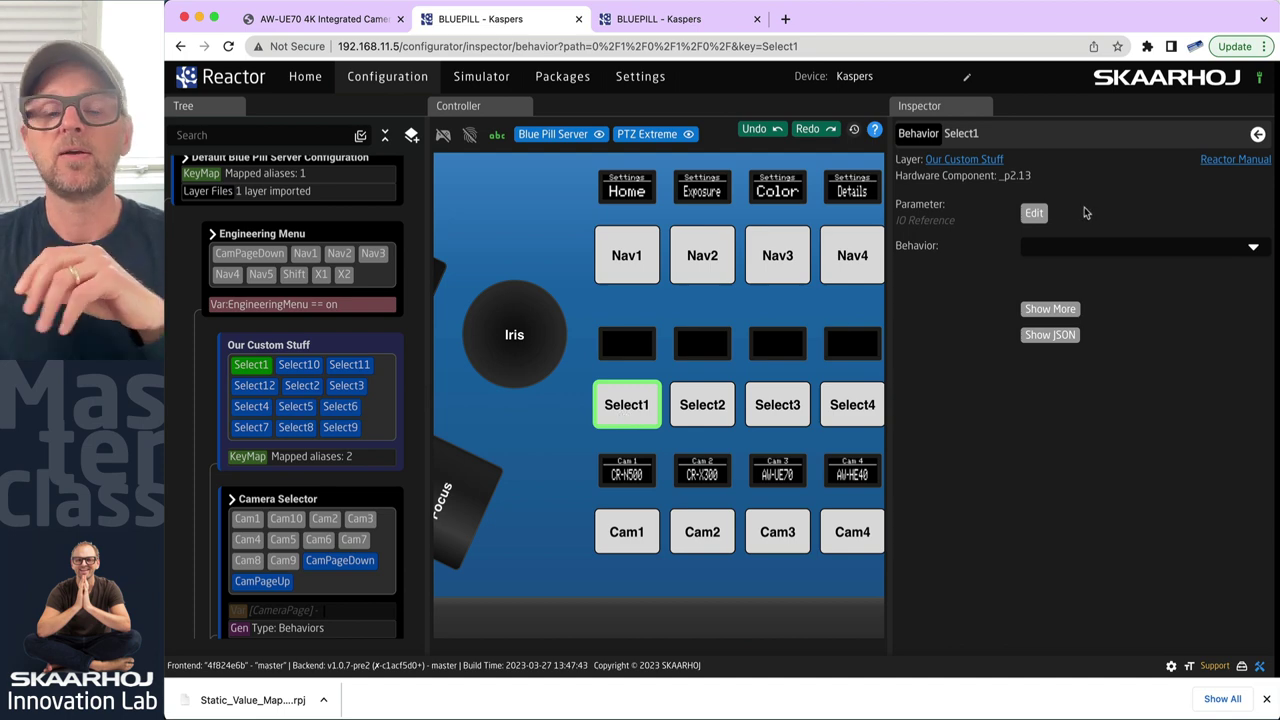
click(1033, 214)
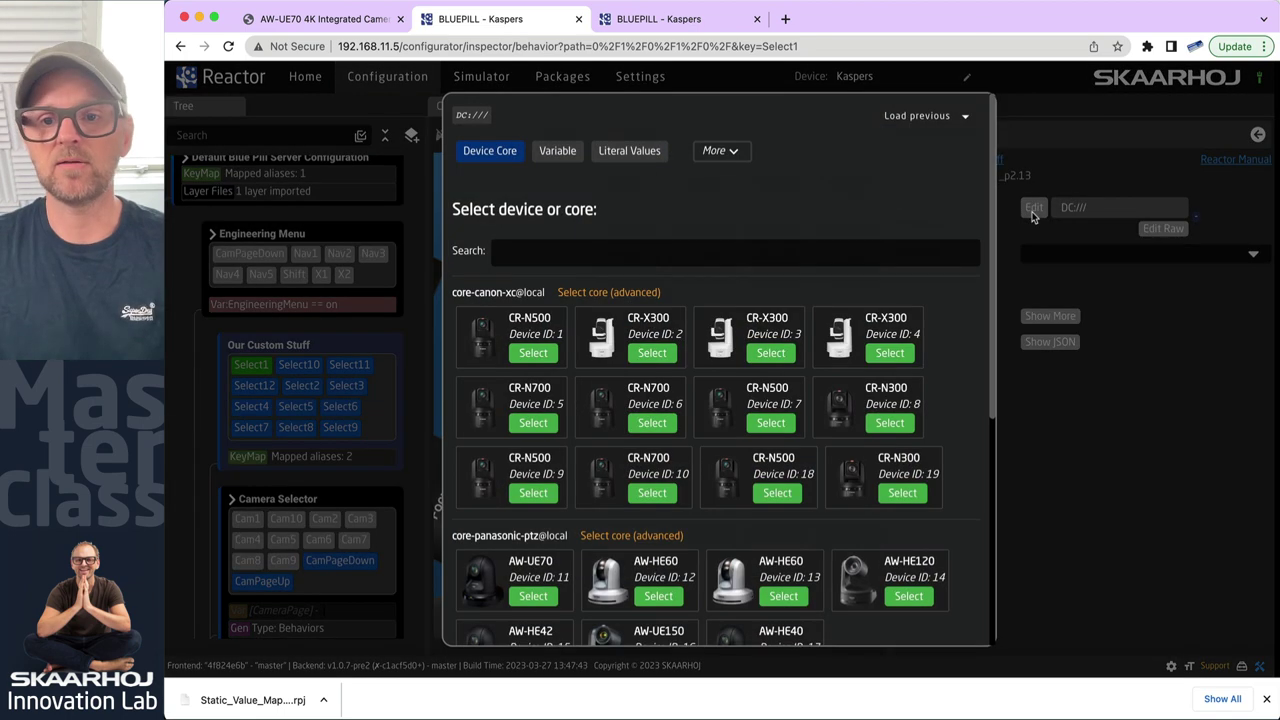
click(534, 355)
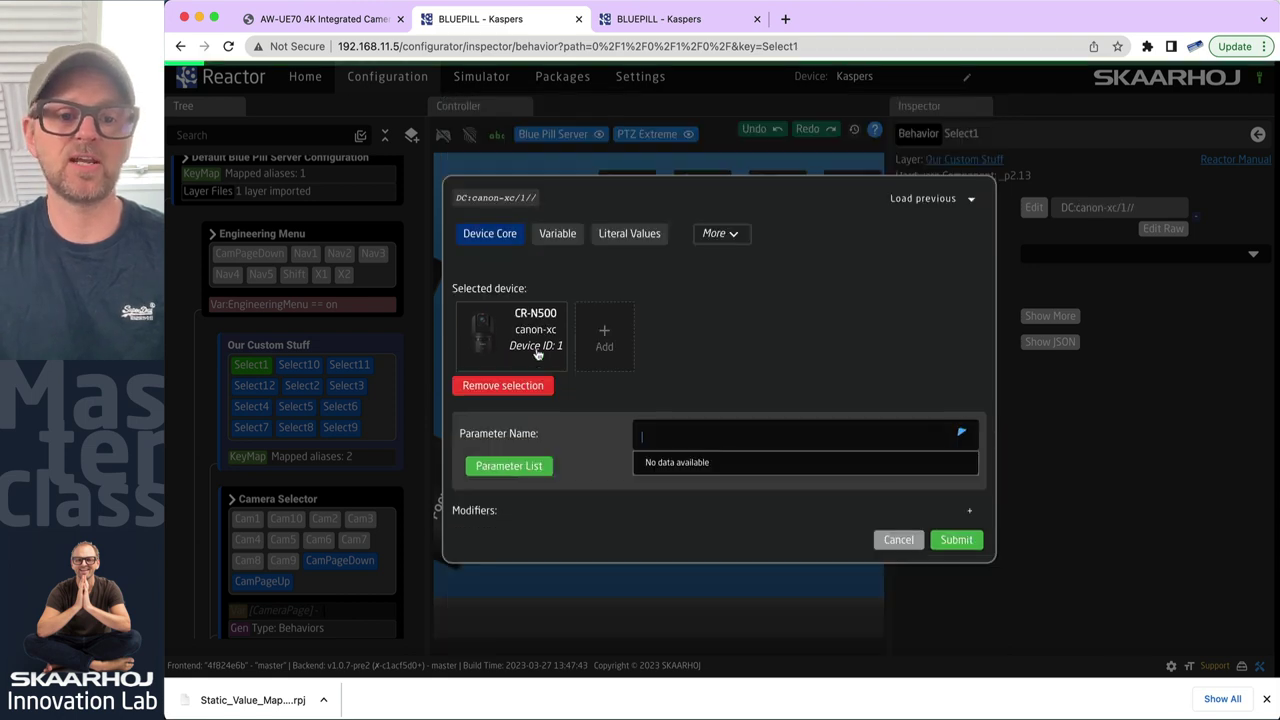
text(preset)
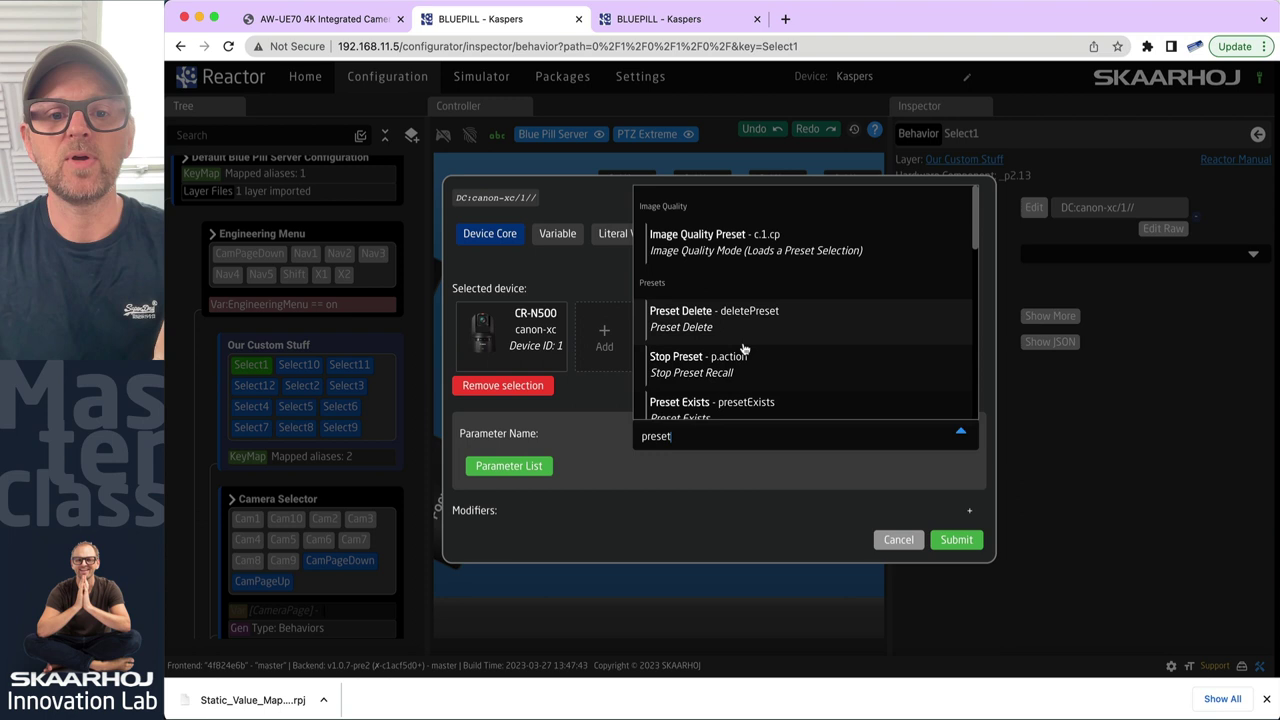
scroll(740, 370, down, 2)
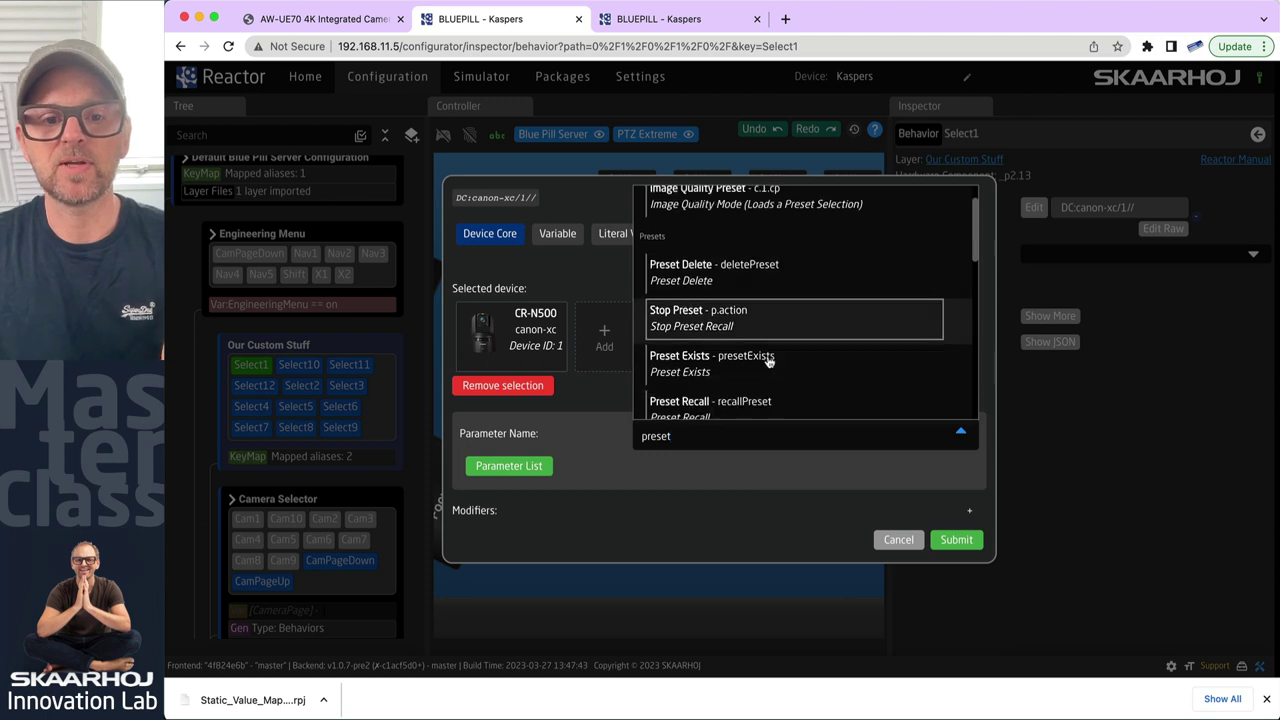
click(718, 397)
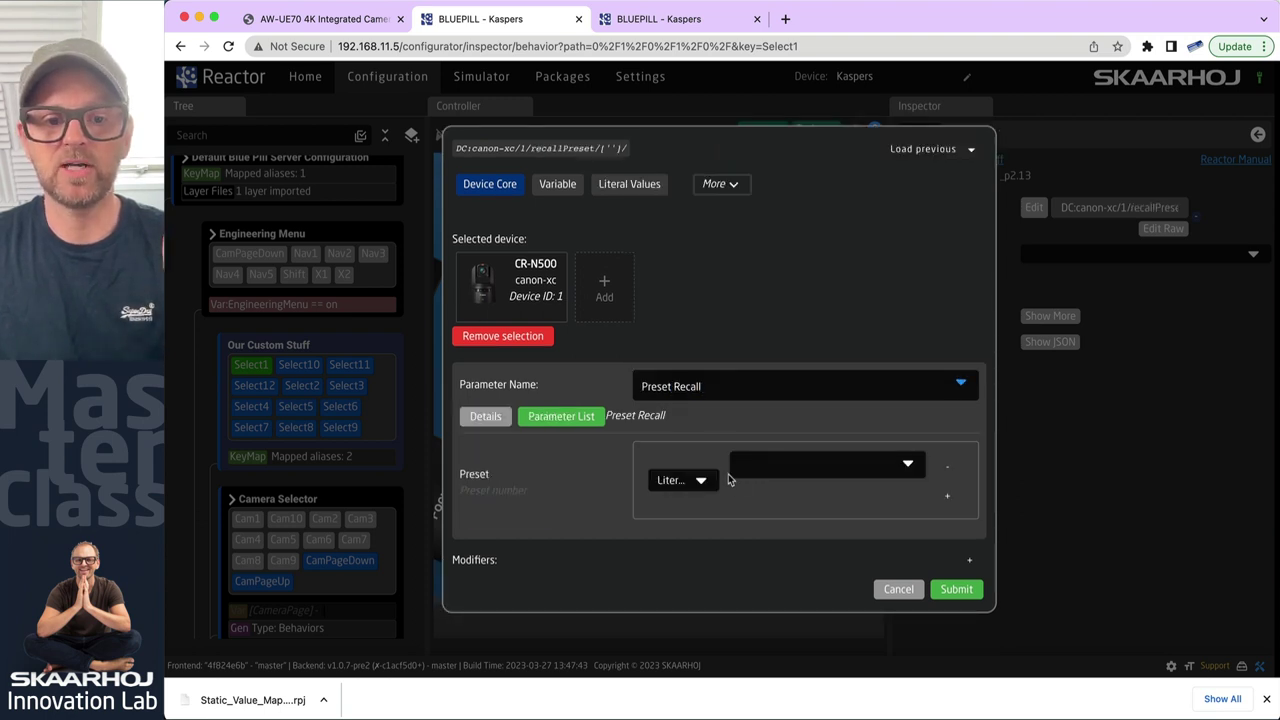
click(885, 462)
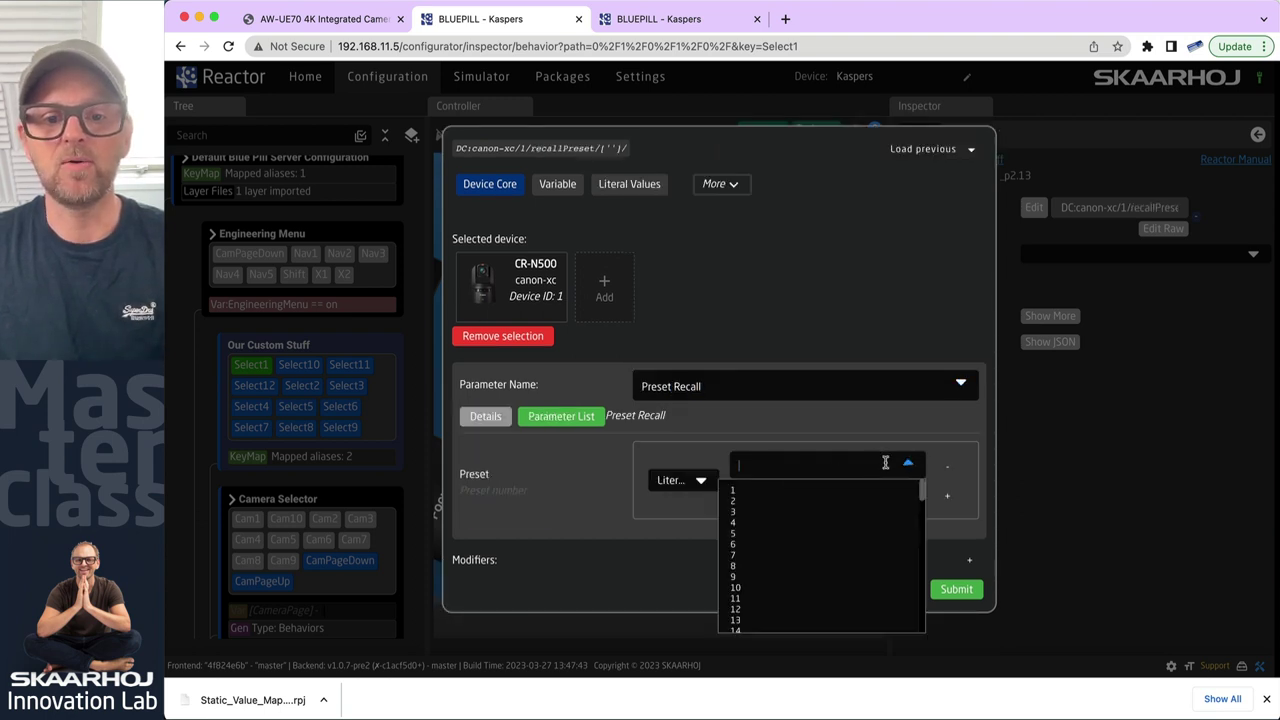
click(735, 492)
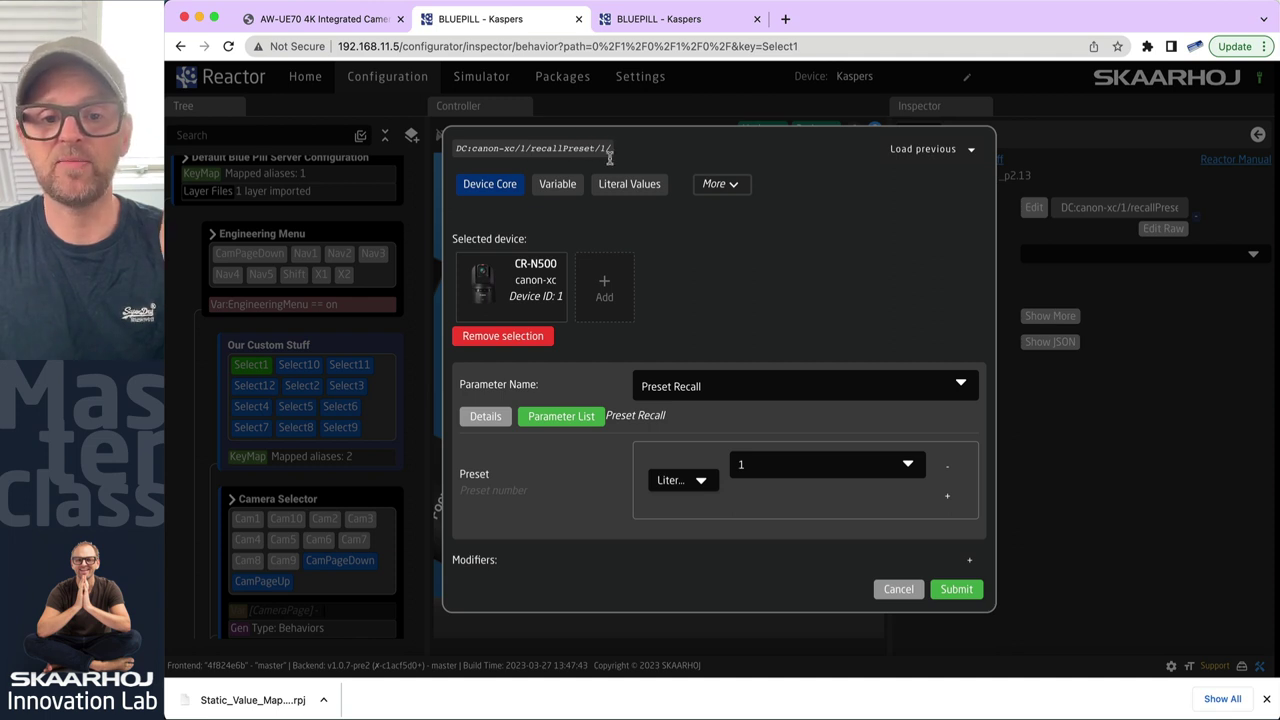
Try the advanced canon-xc core selection in Select1's parameter, and choose the CR-N500 with Device ID 1 again
click(510, 339)
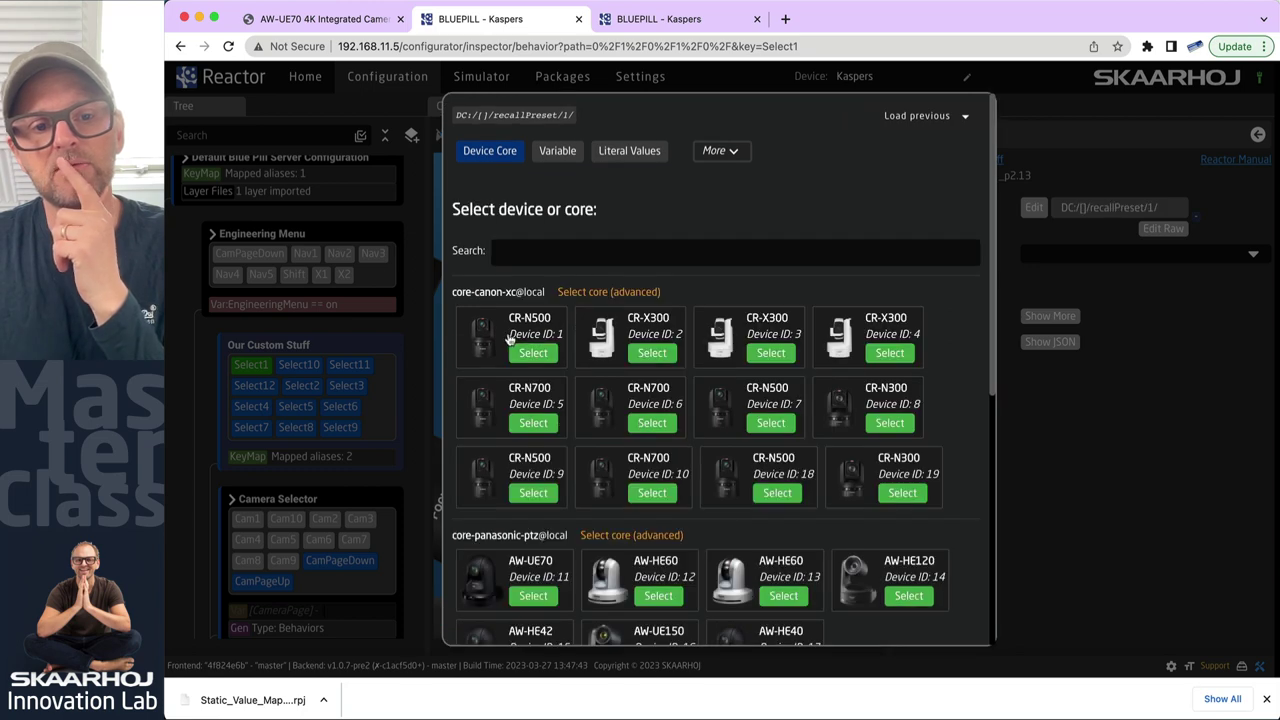
click(604, 293)
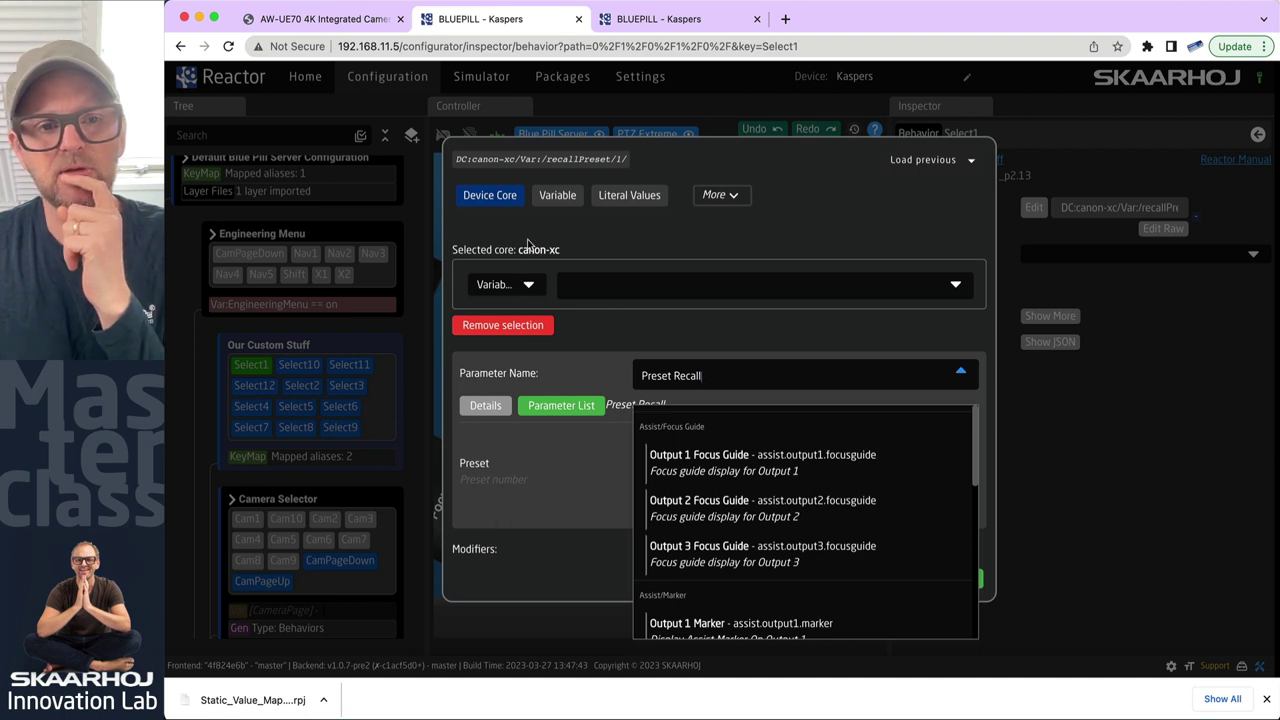
click(520, 159)
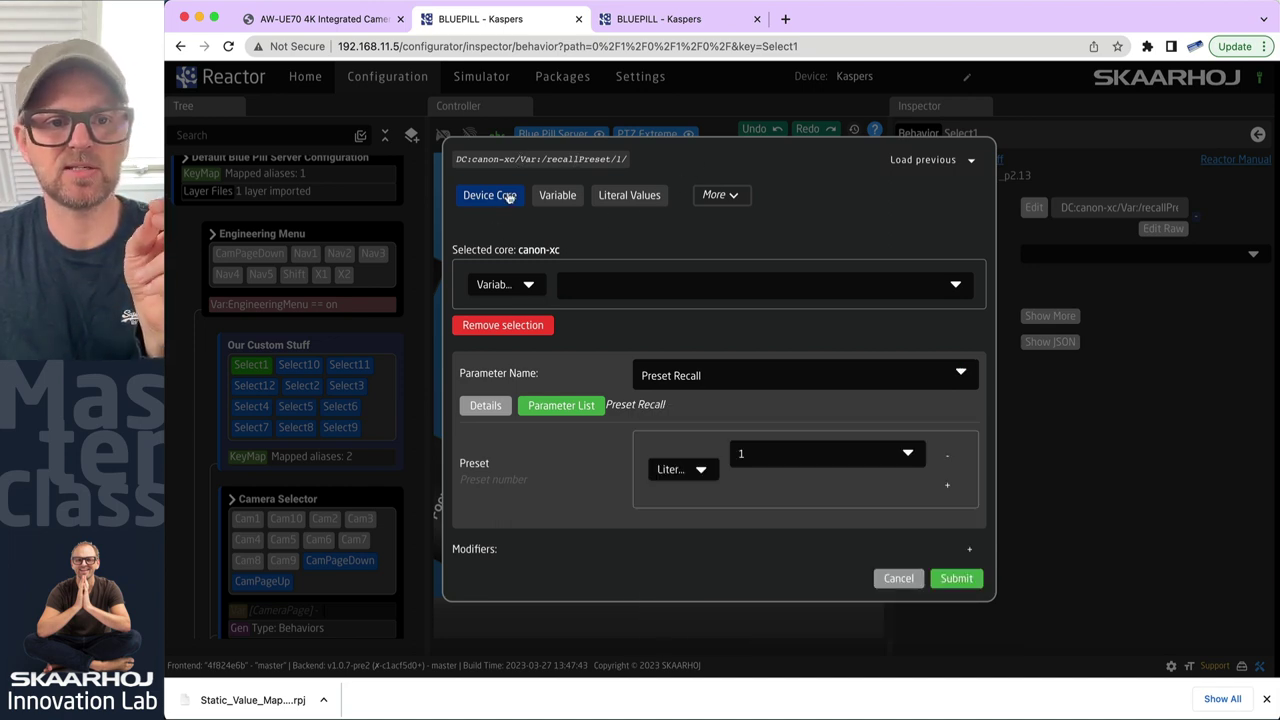
click(522, 326)
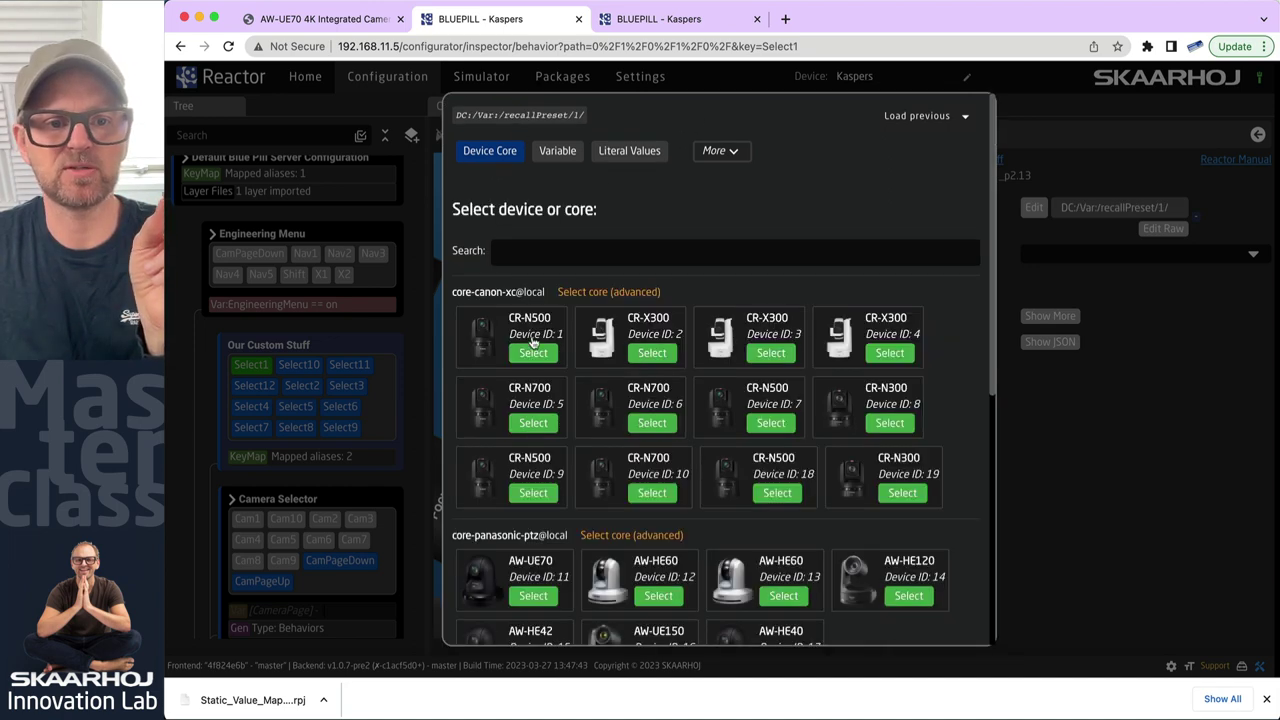
click(526, 421)
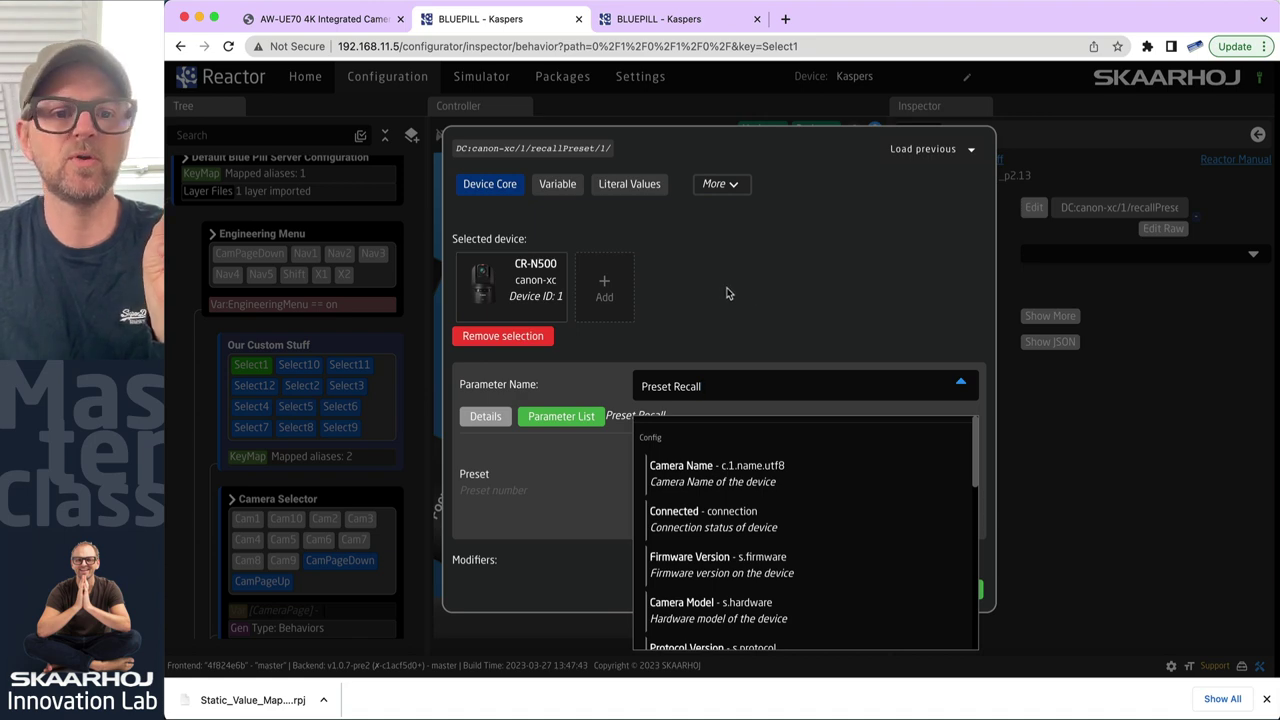
Replace the CR-N500 with the advanced canon-xc core selection and list the variables available for its device
click(510, 336)
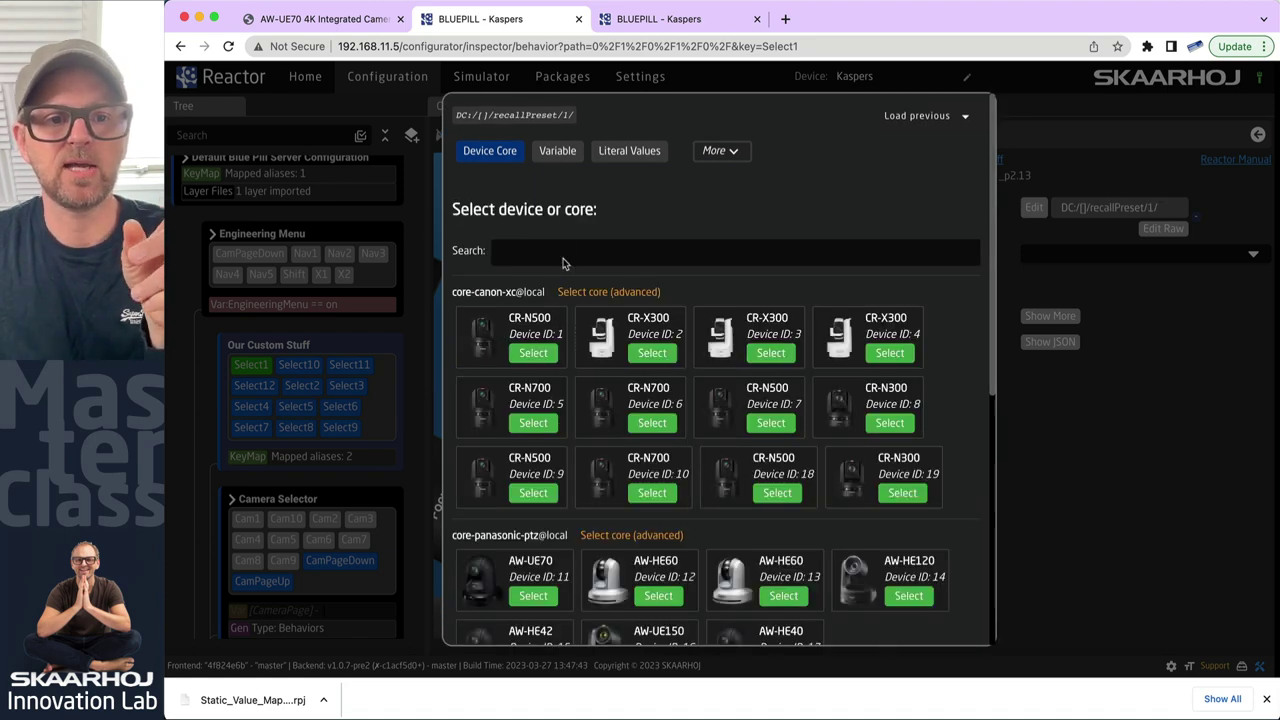
click(600, 293)
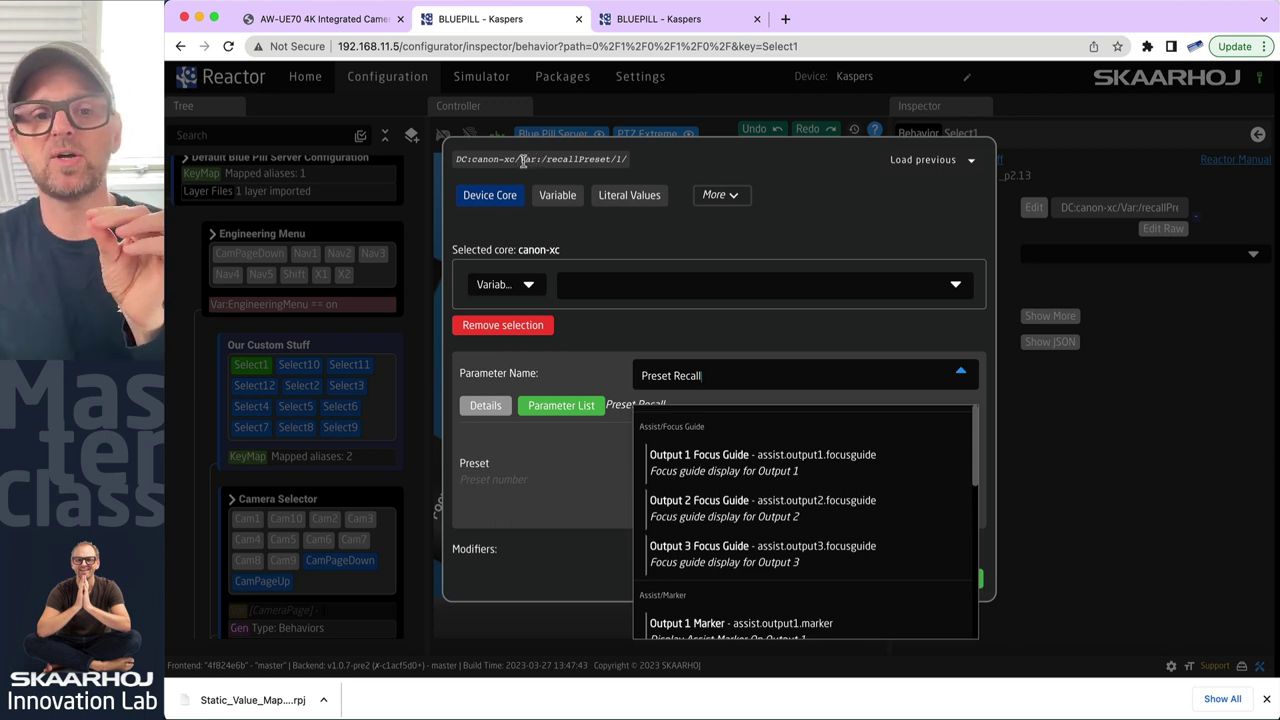
click(634, 287)
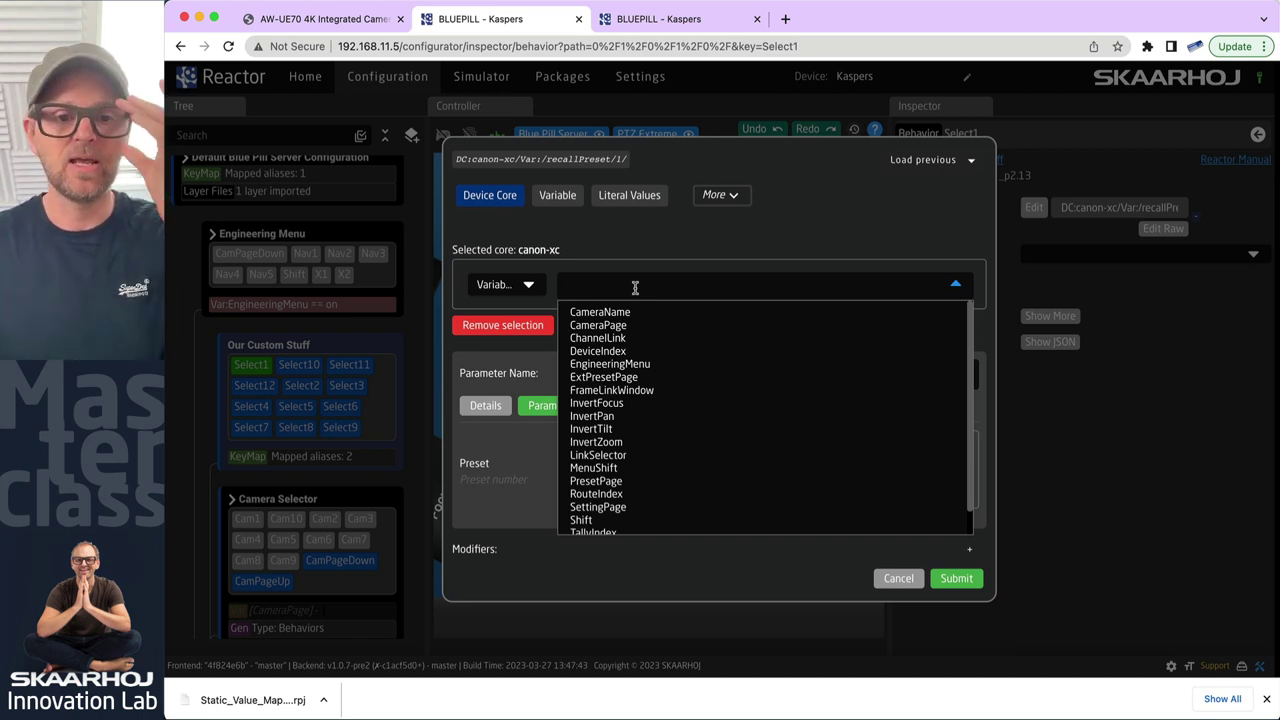
Set Select1's parameter to the literal values 1, 2 and 7 and submit it
click(631, 200)
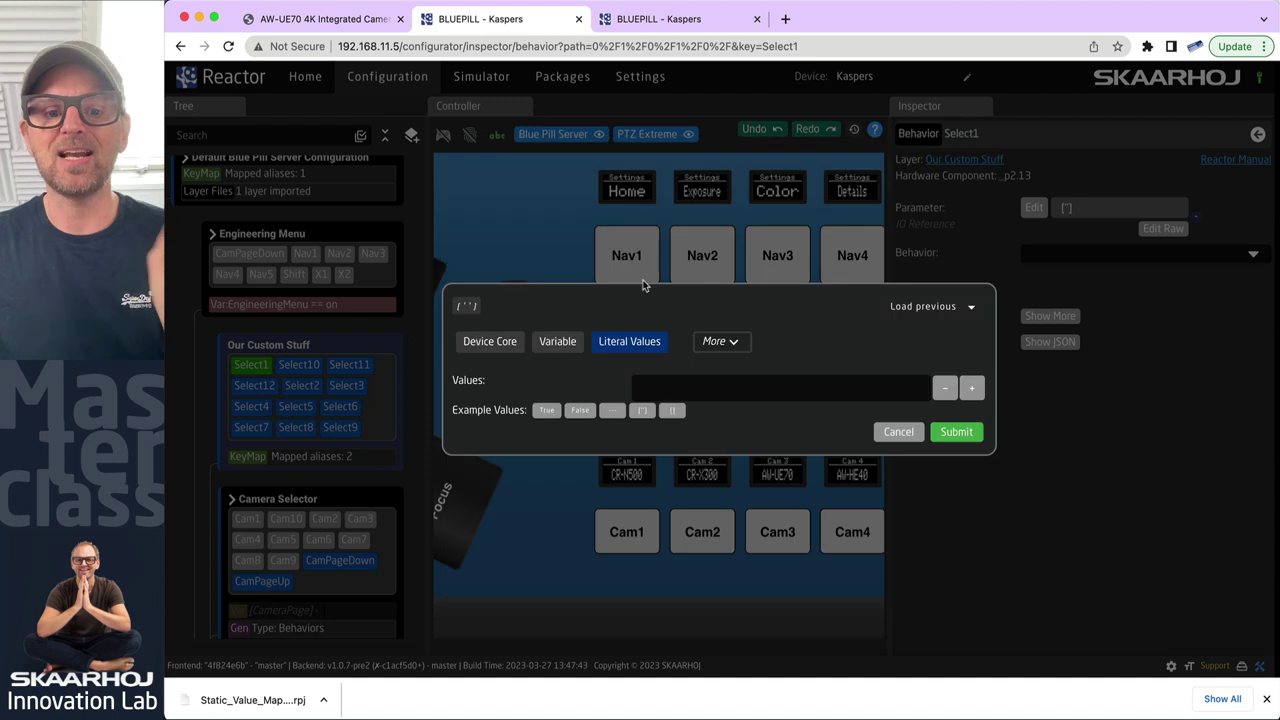
click(971, 387)
click(971, 400)
click(721, 373)
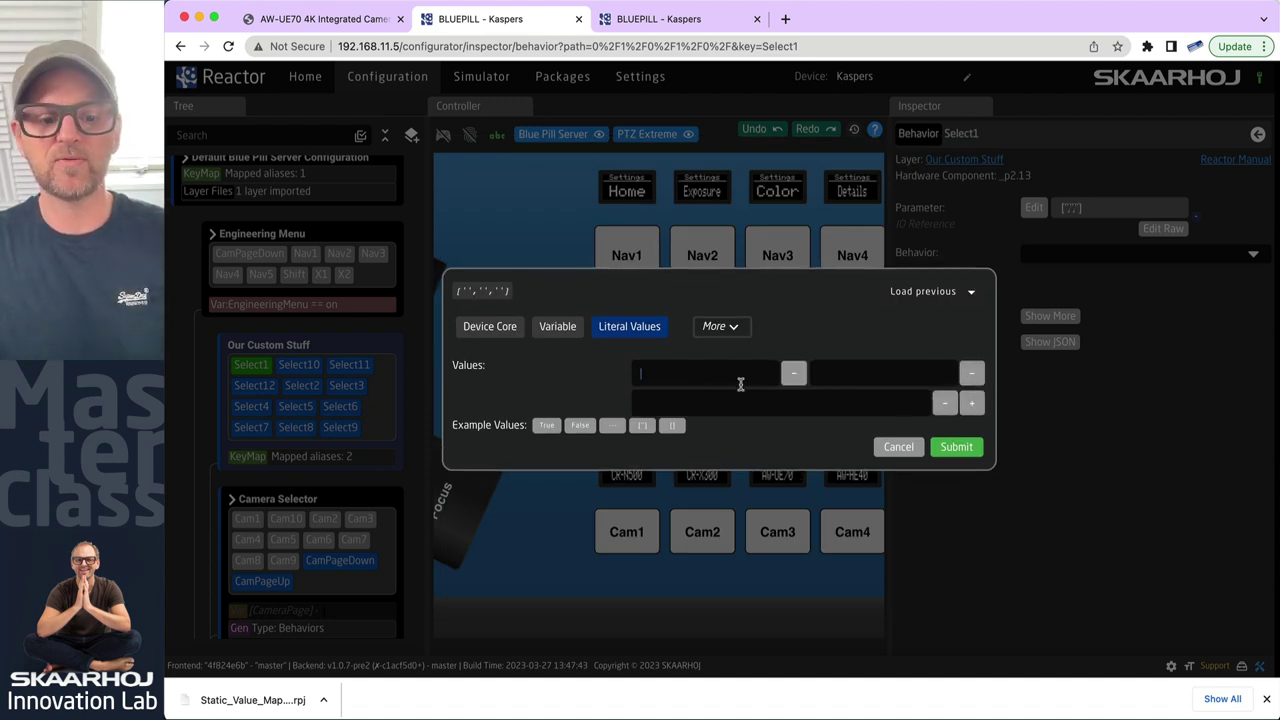
text(1)
click(888, 365)
text(2)
click(840, 402)
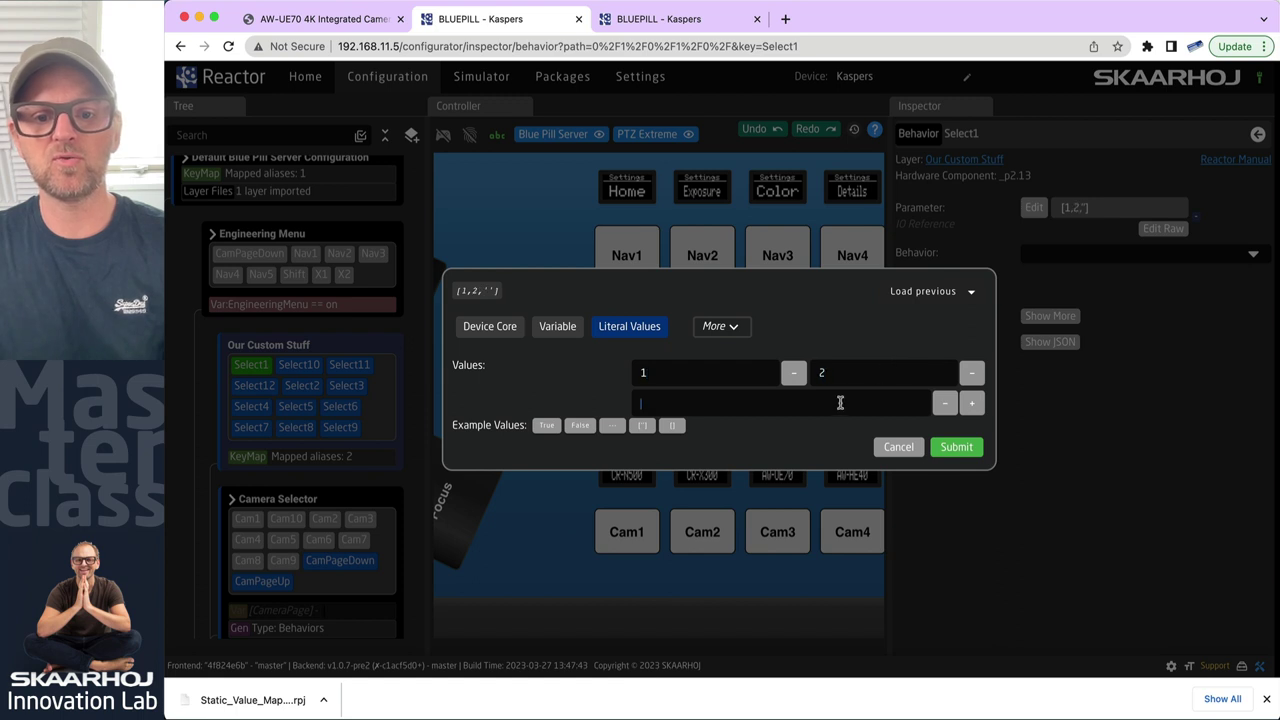
text(7)
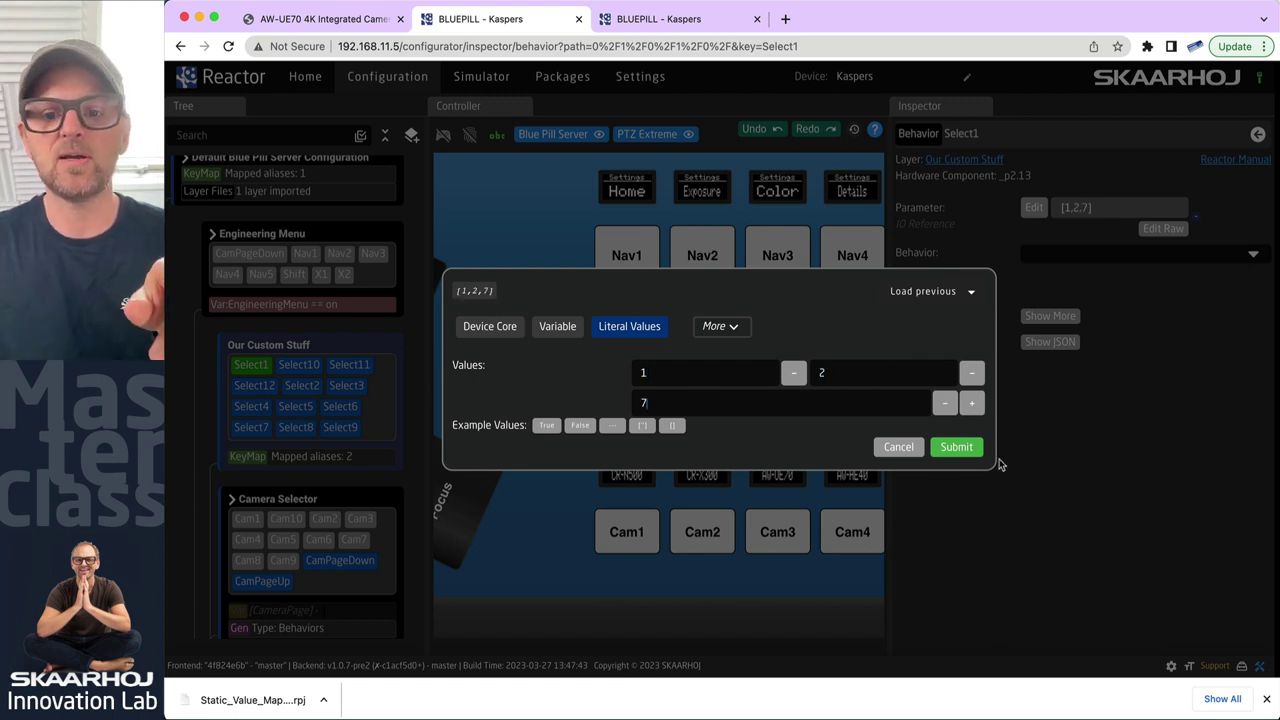
click(958, 450)
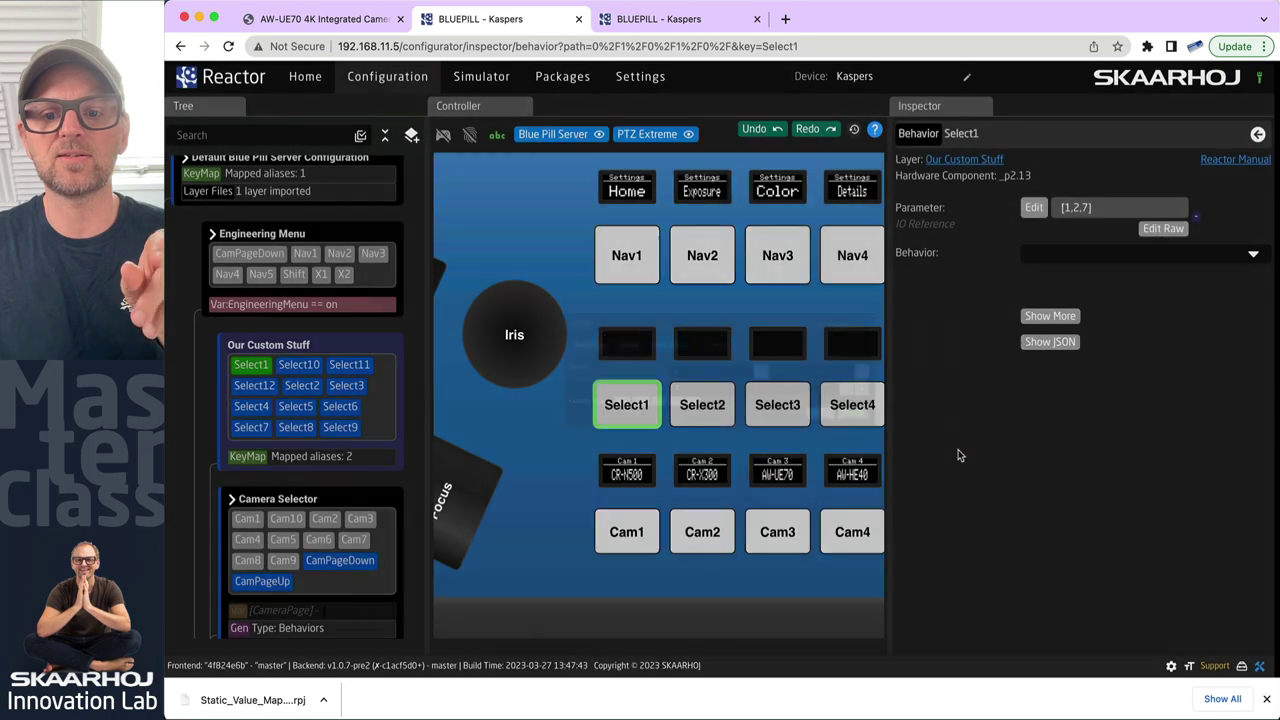
Reopen Select1's parameter and switch it from literal values to a device core reference
click(1035, 207)
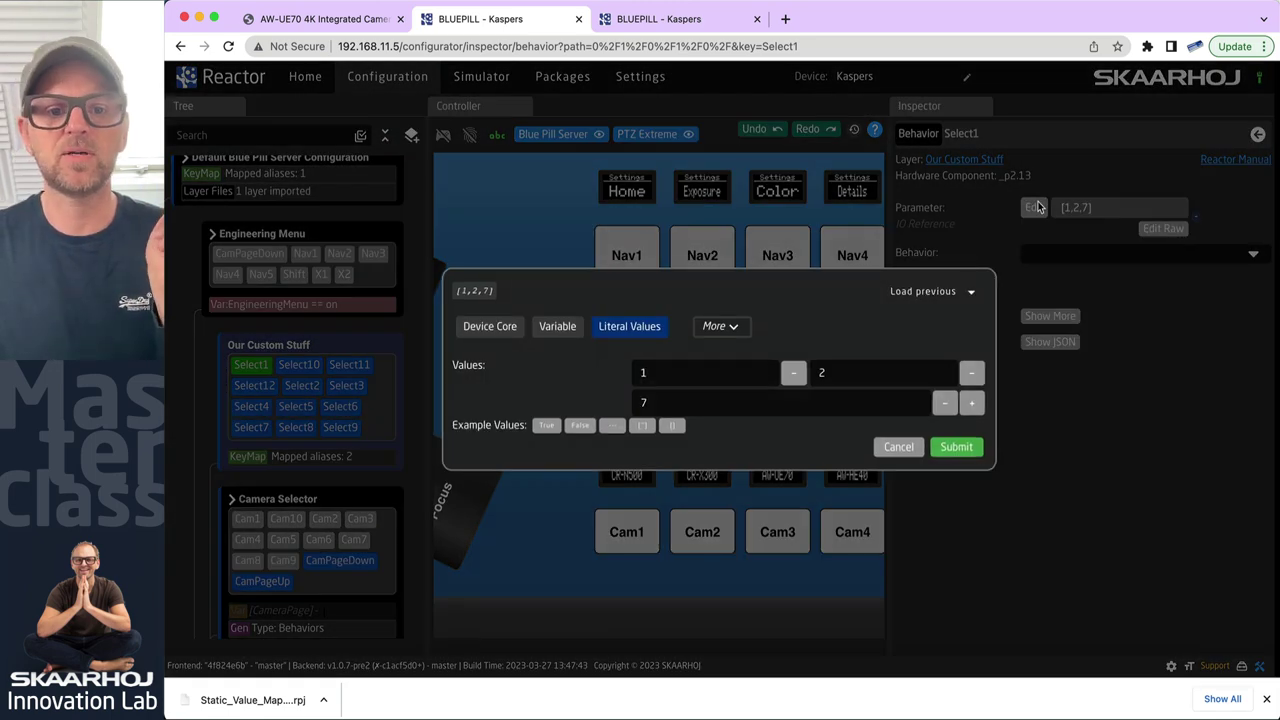
click(491, 331)
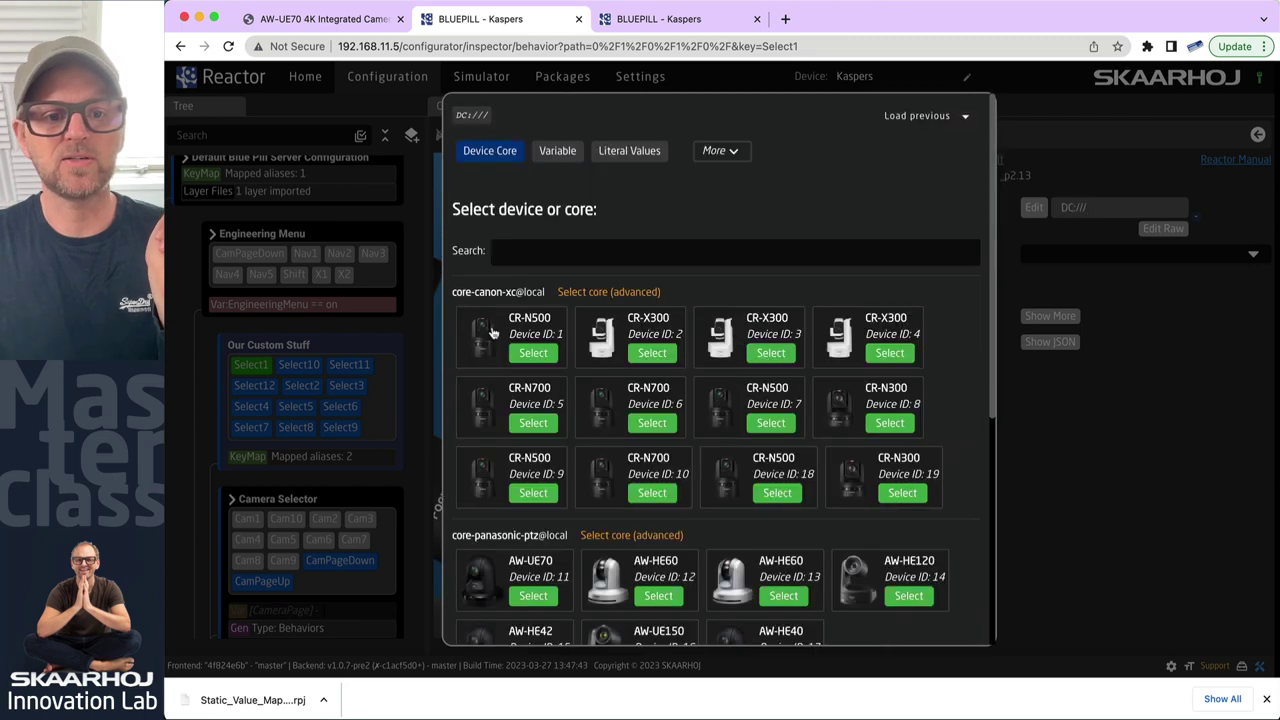
Try the advanced canon-xc core selection with an empty literal device and look up a preset parameter, and remove the selection
click(587, 300)
click(524, 334)
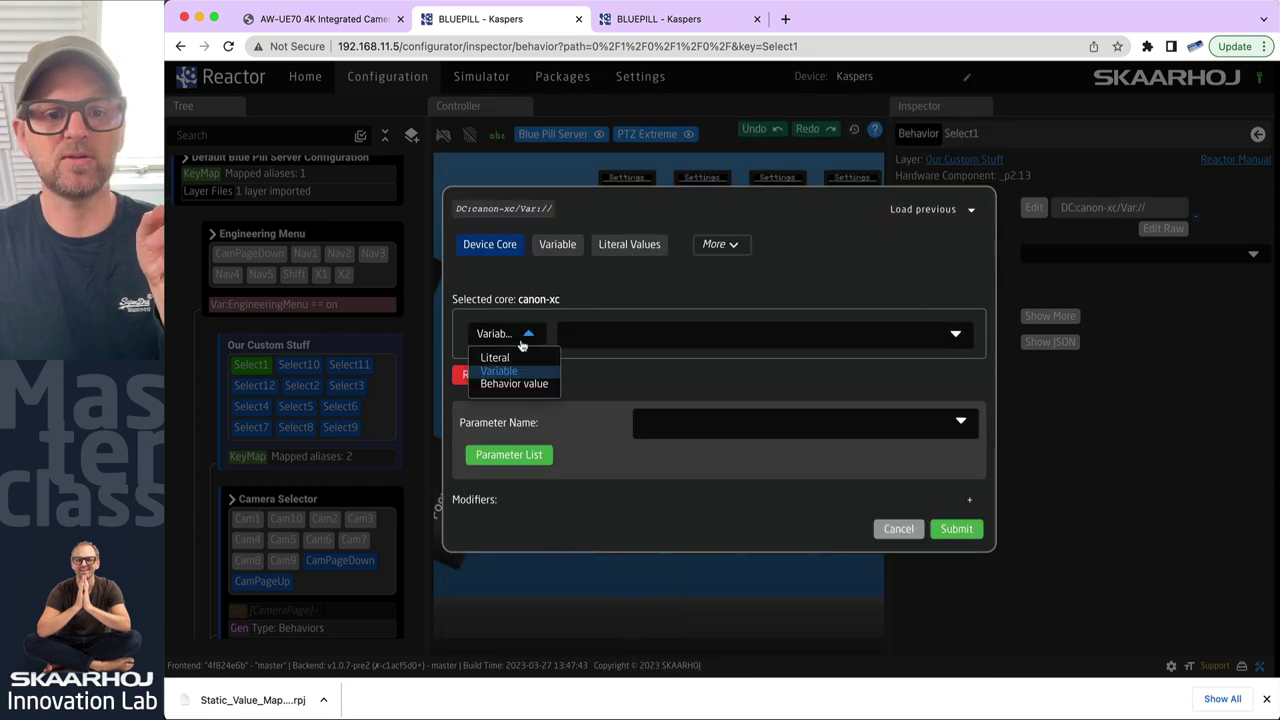
click(496, 358)
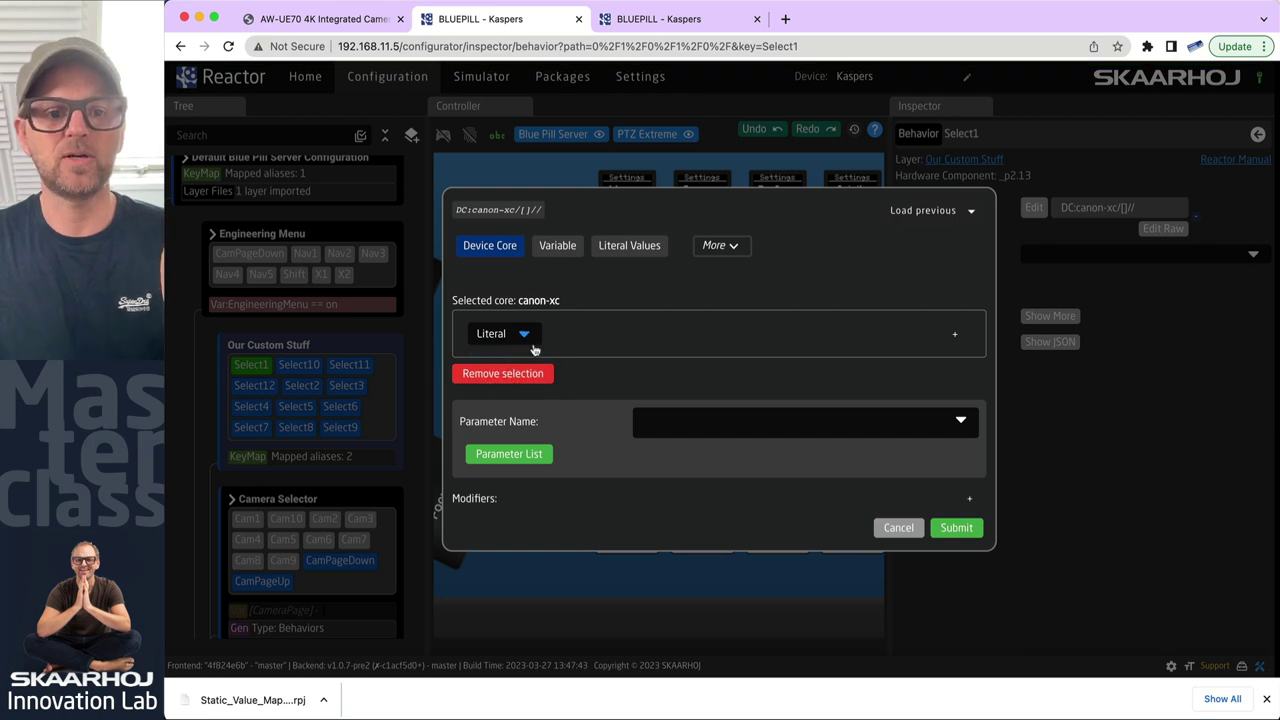
click(691, 427)
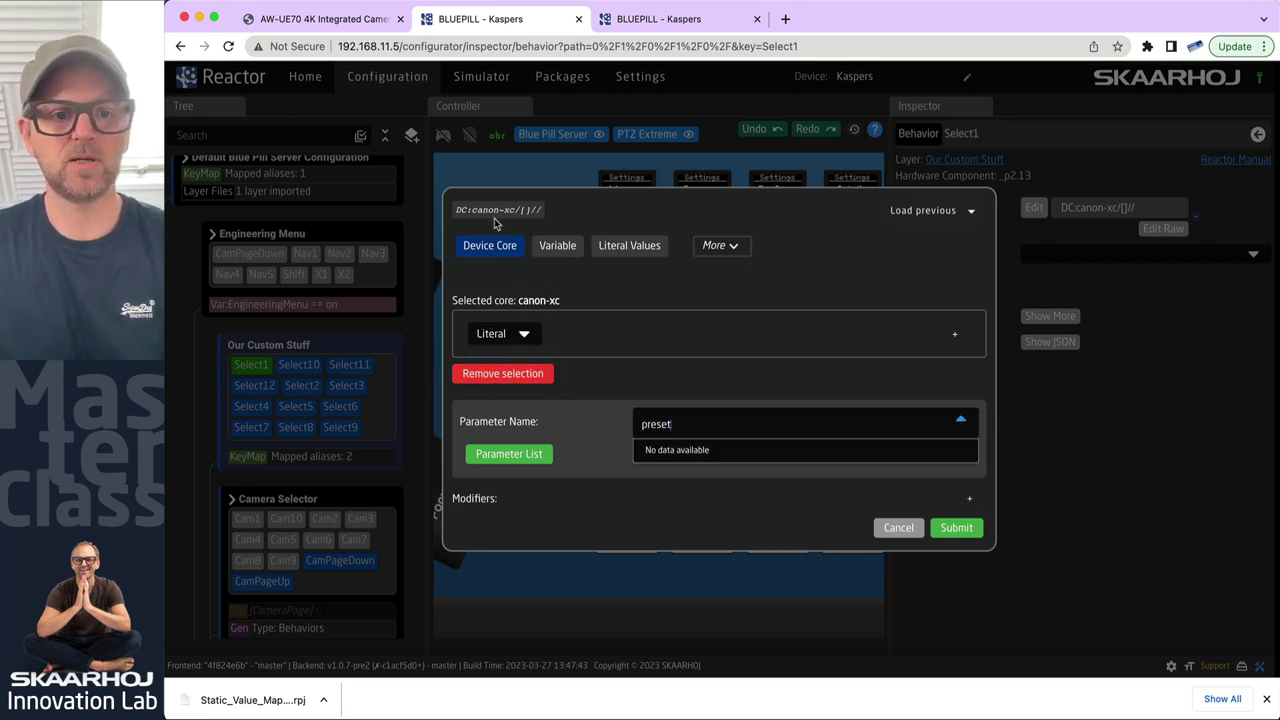
click(502, 253)
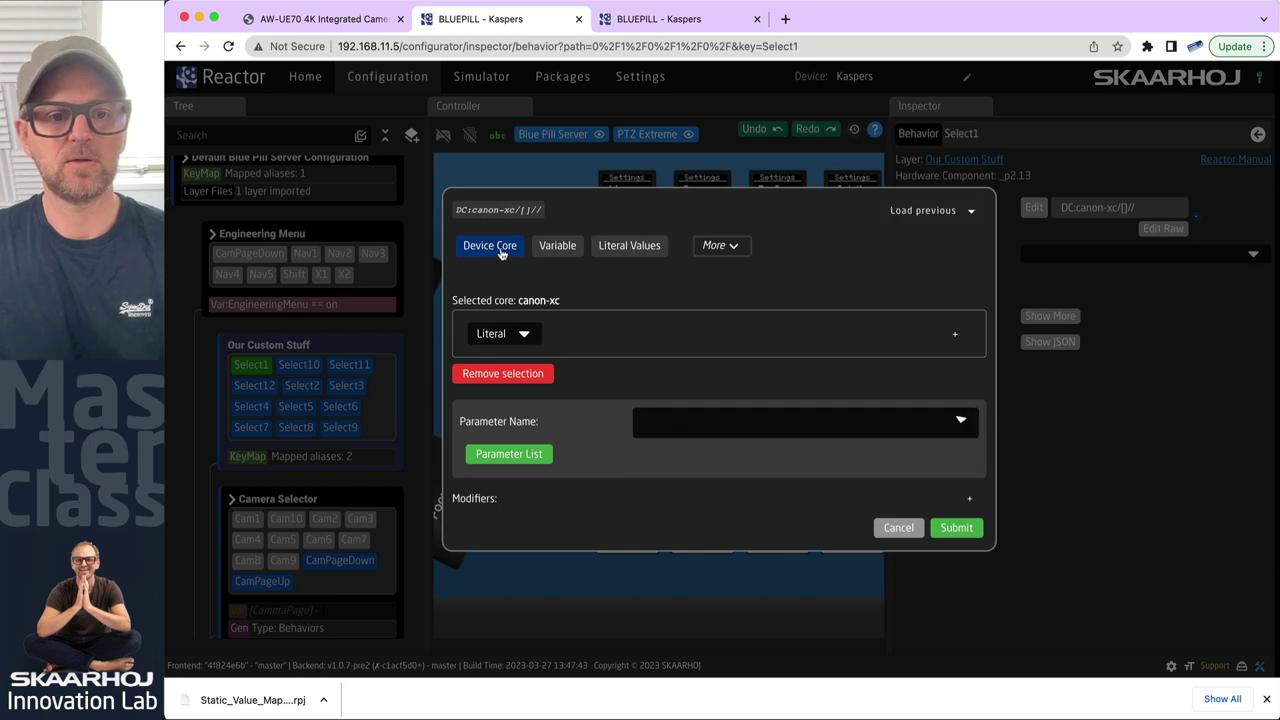
click(525, 374)
Select the CR-N500 with Device ID 1 and set the parameter to Preset Recall of preset 1
click(526, 354)
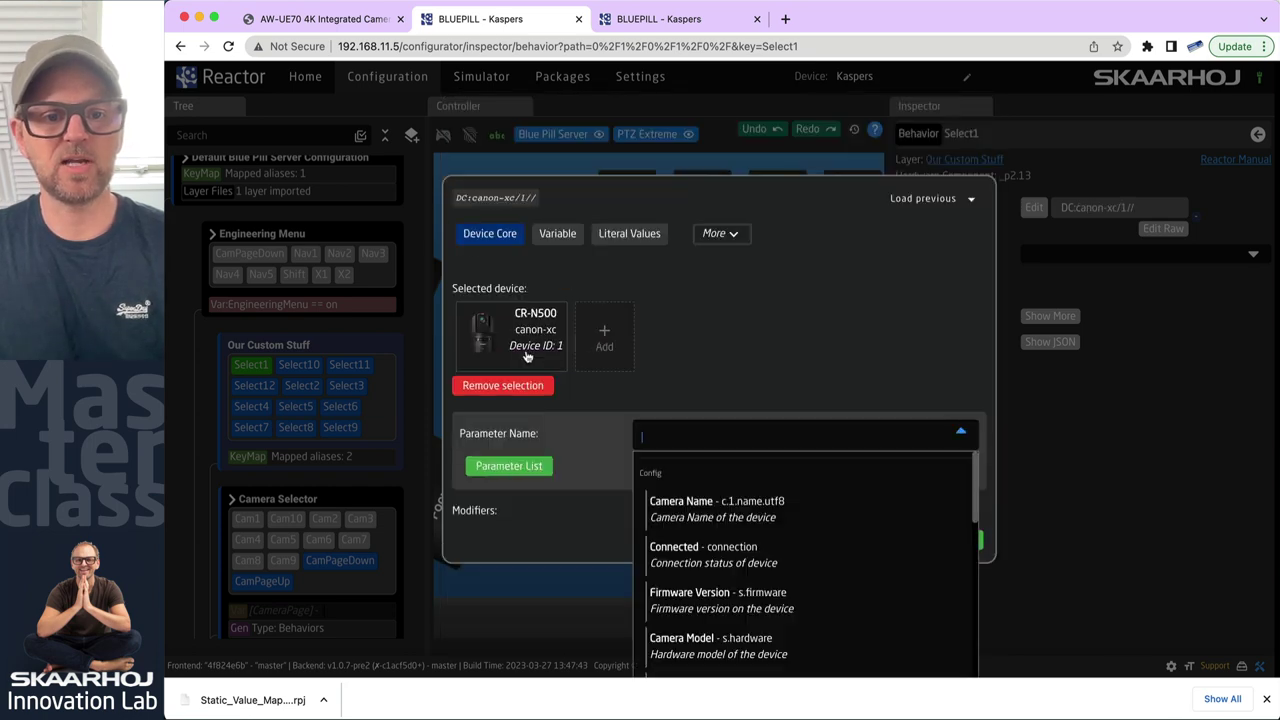
text(pre)
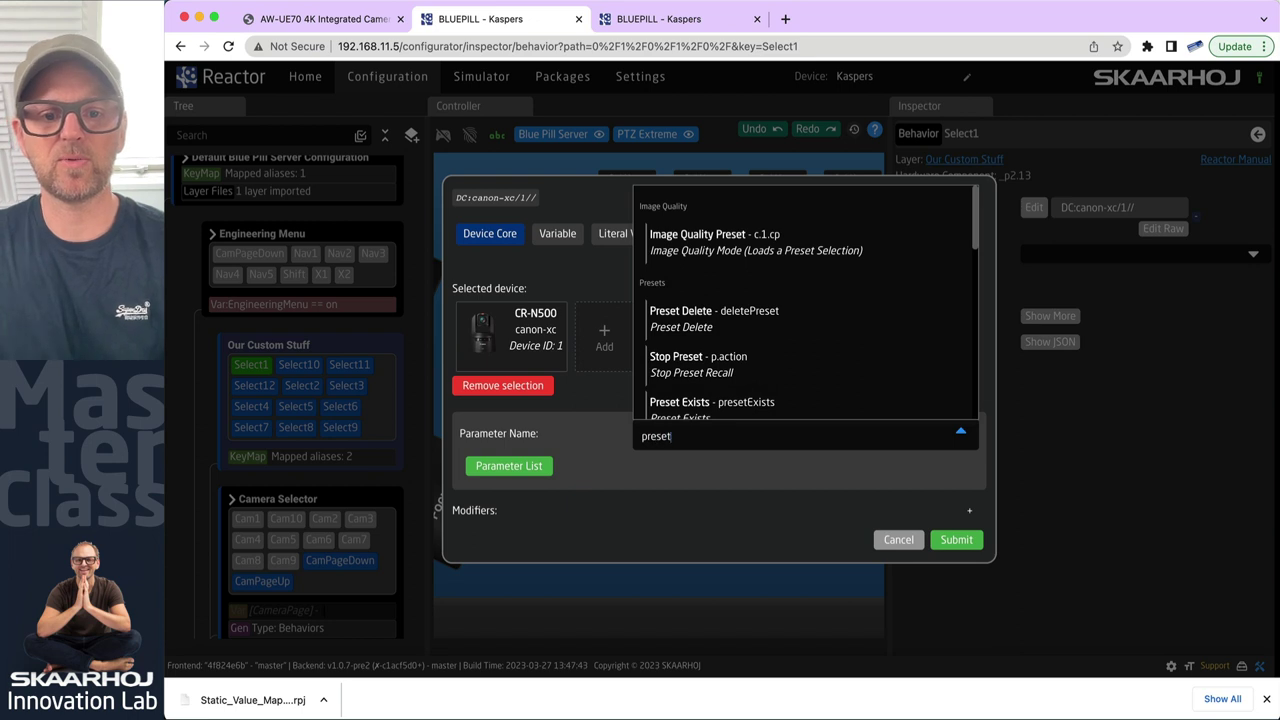
text(set)
scroll(700, 330, down, 2)
click(666, 350)
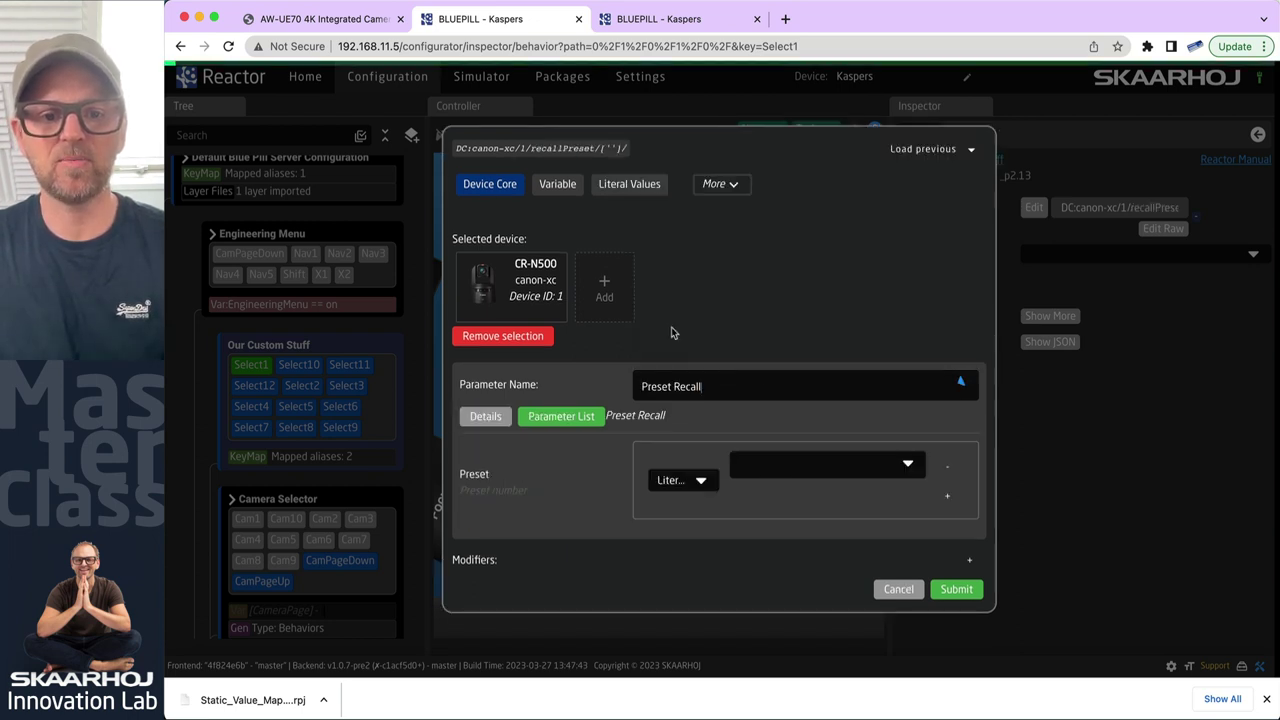
click(800, 466)
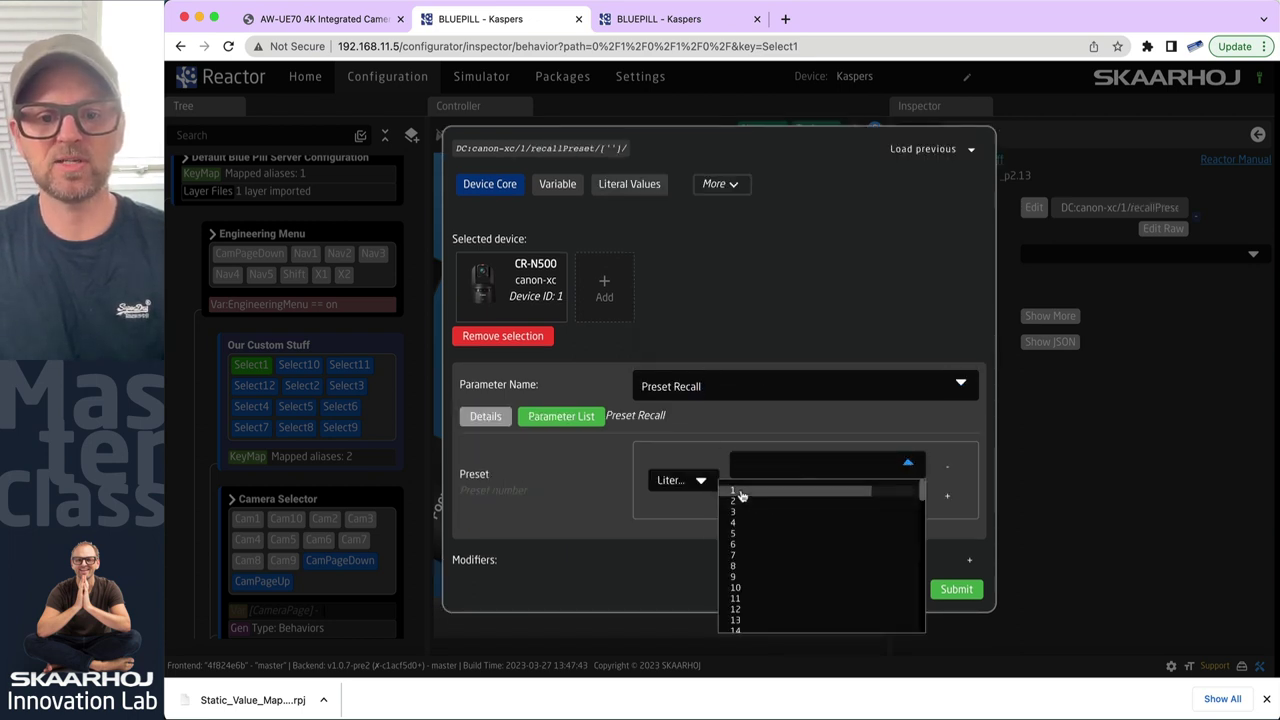
click(741, 496)
Replace the selected camera with the advanced canon-xc core selection, using literal device IDs 1, 2 and 3
click(519, 341)
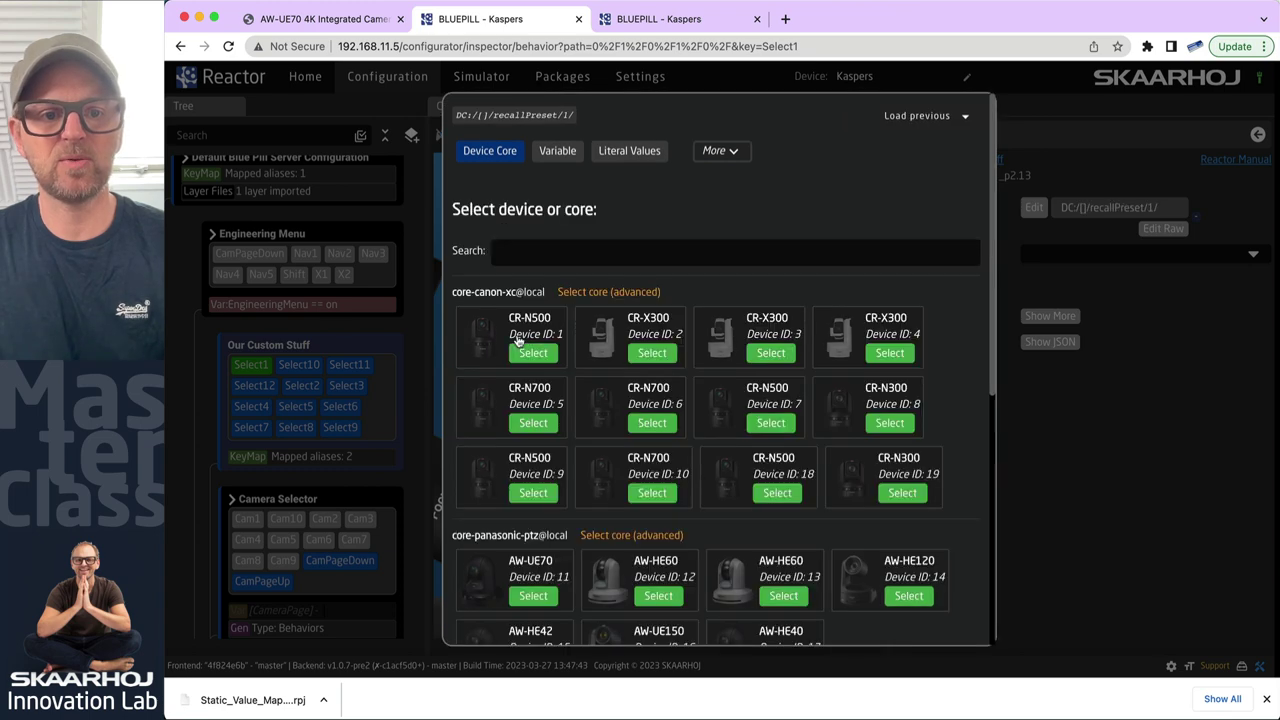
click(609, 292)
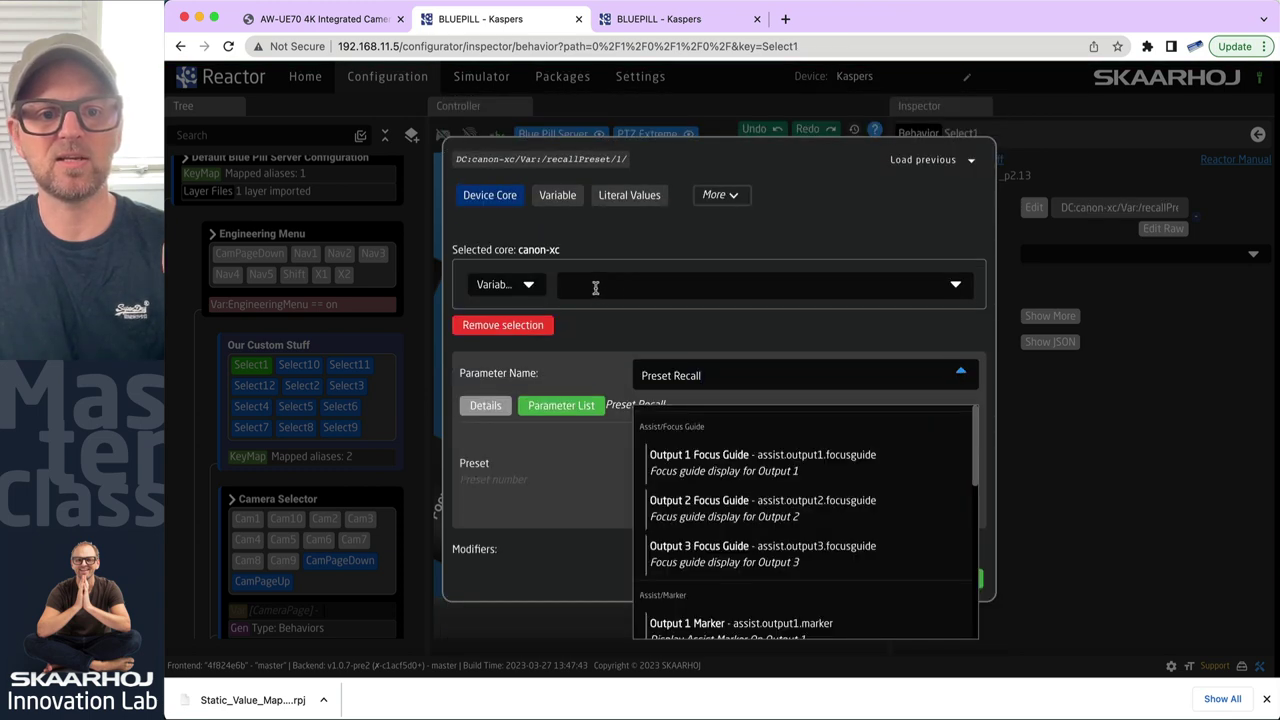
click(538, 291)
click(496, 309)
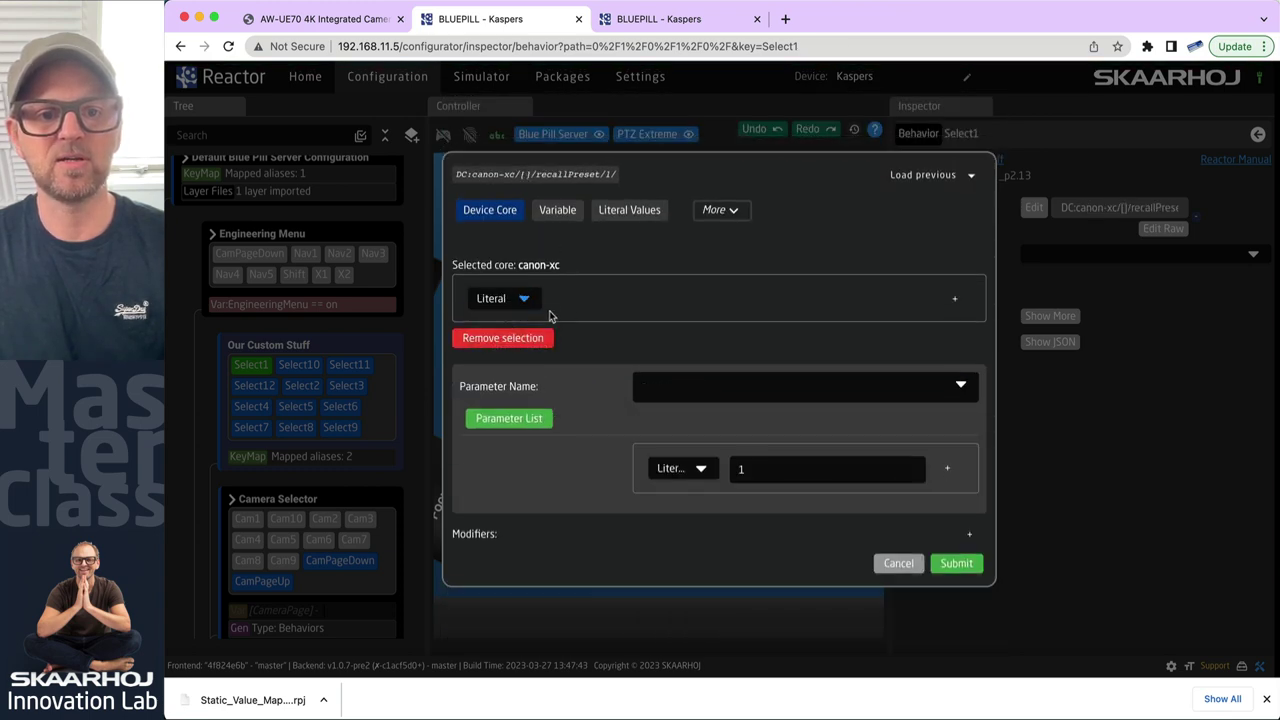
click(950, 302)
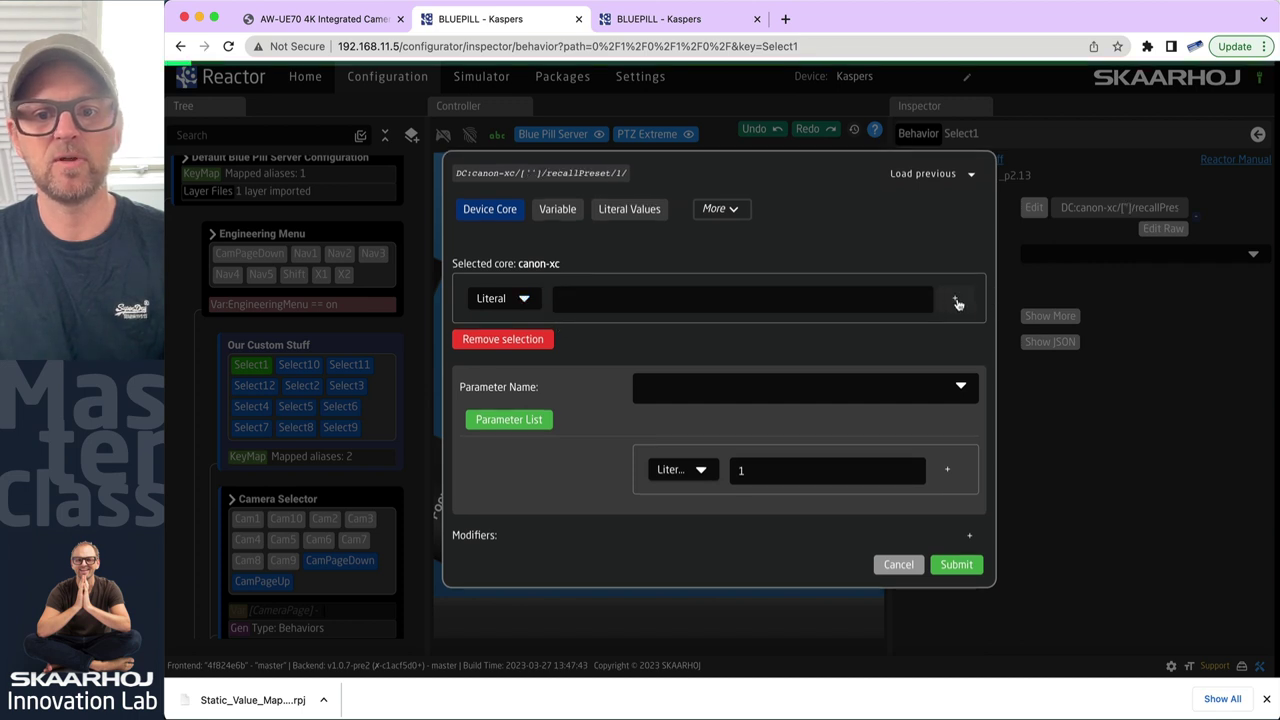
click(649, 284)
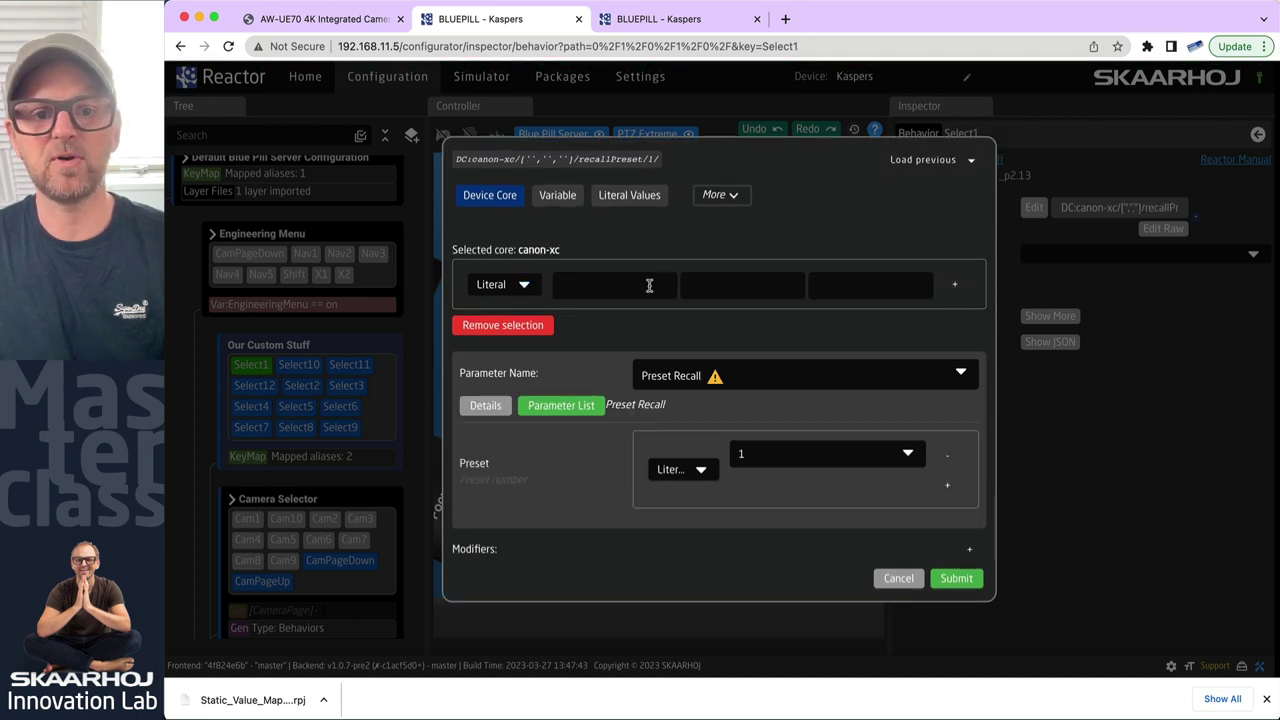
text(1)
click(804, 287)
text(2)
click(928, 286)
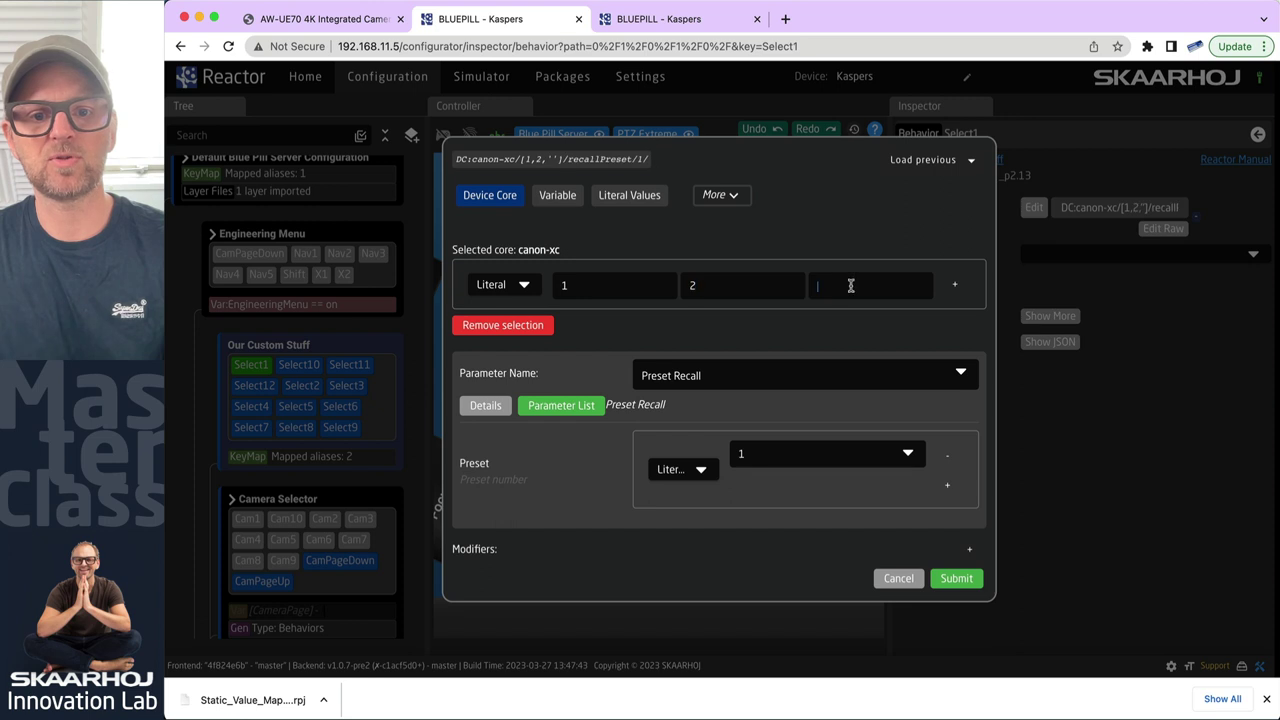
text(3)
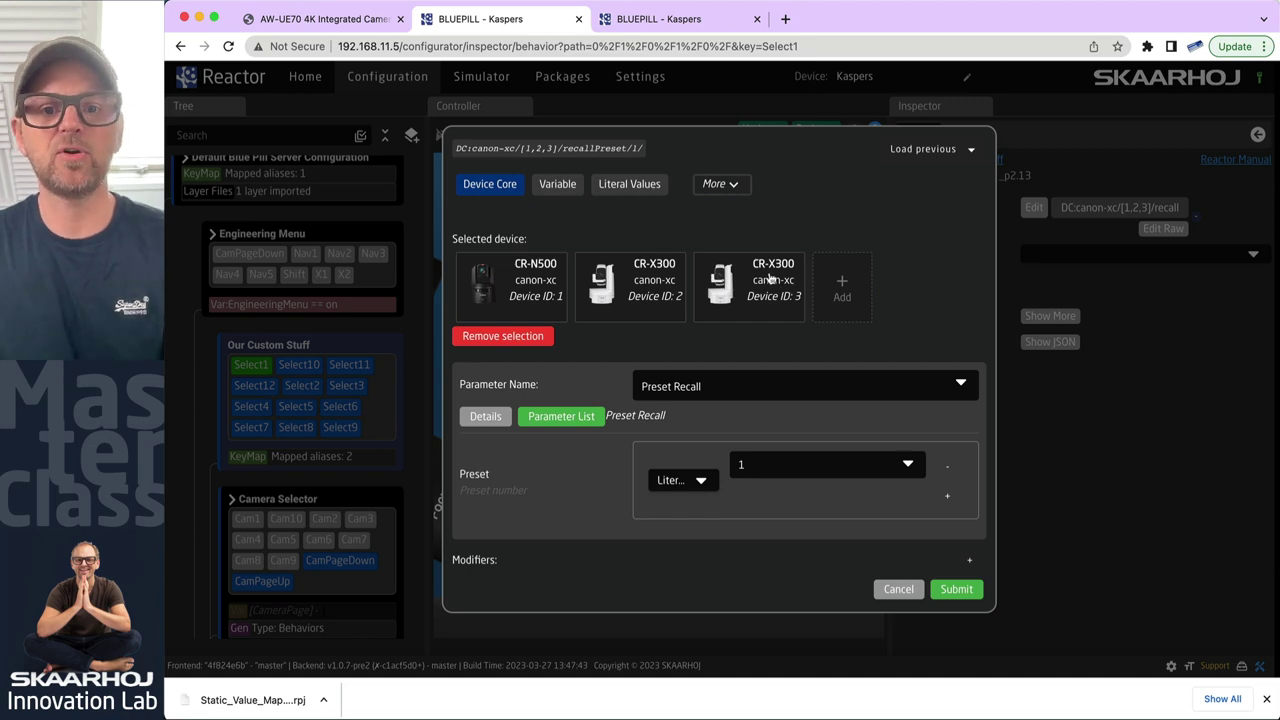
Add the CR-N500 cameras with Device IDs 9 and 18 to the preset recall parameter and submit it
click(842, 286)
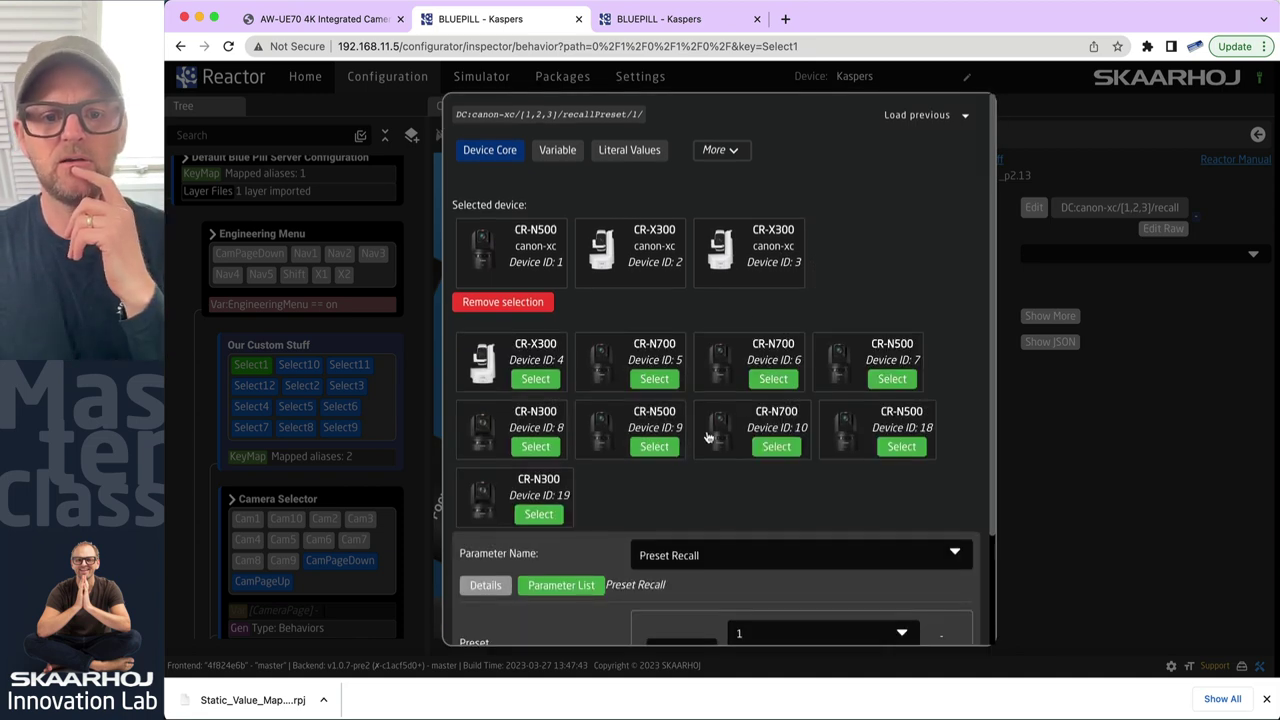
click(654, 446)
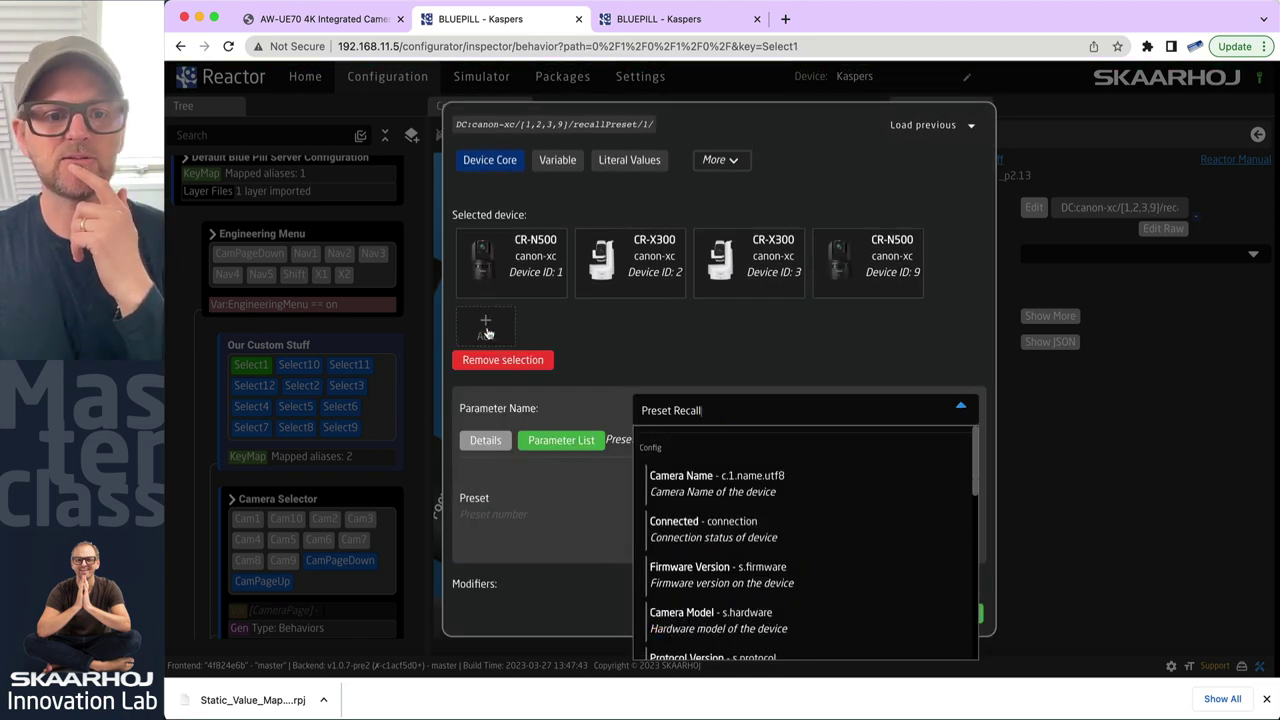
click(487, 332)
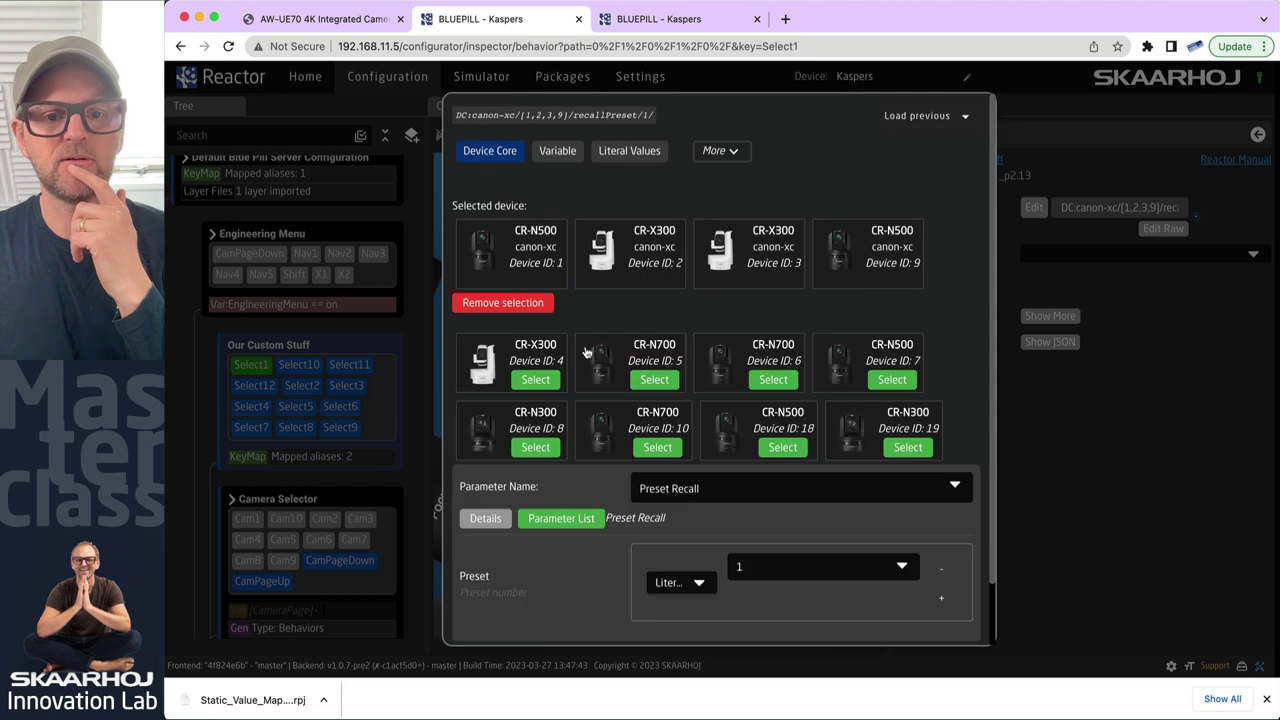
click(785, 448)
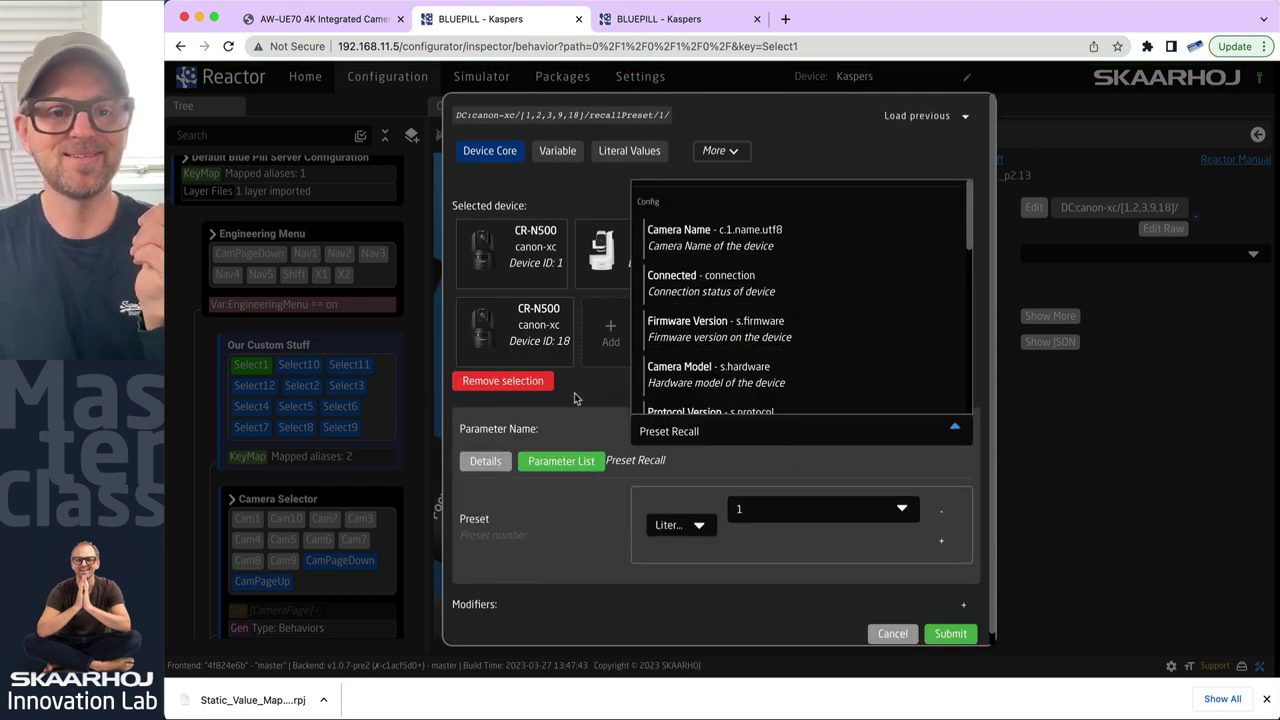
click(575, 398)
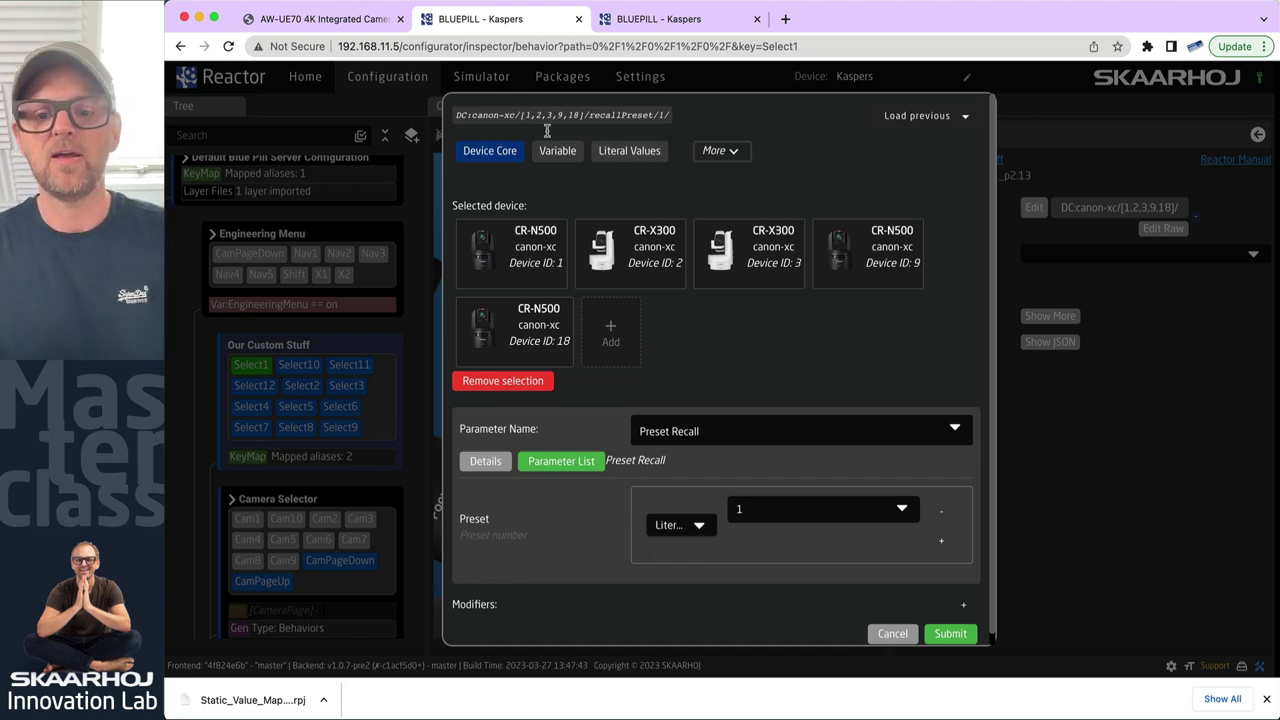
click(966, 638)
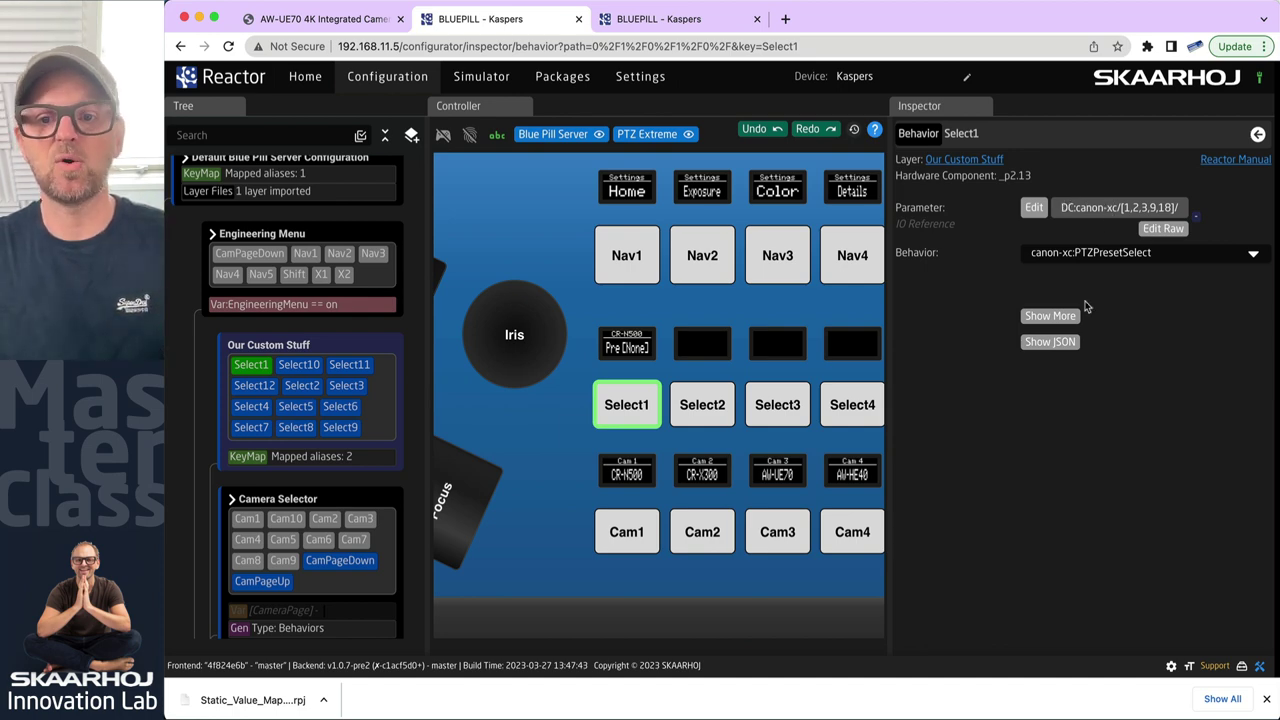
In Select1's default feedback, set Textline1 to "Kitchen" and the title to "Reset Pos"
click(1055, 317)
click(907, 424)
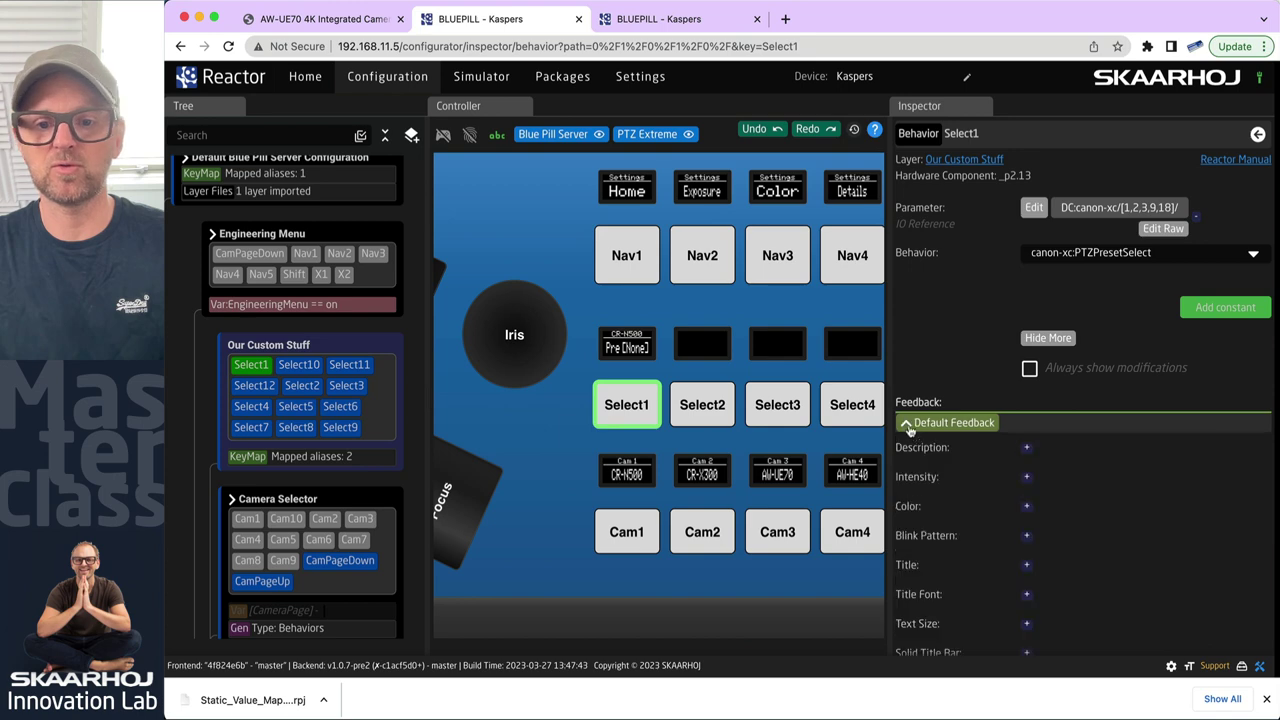
scroll(1055, 578, down, 4)
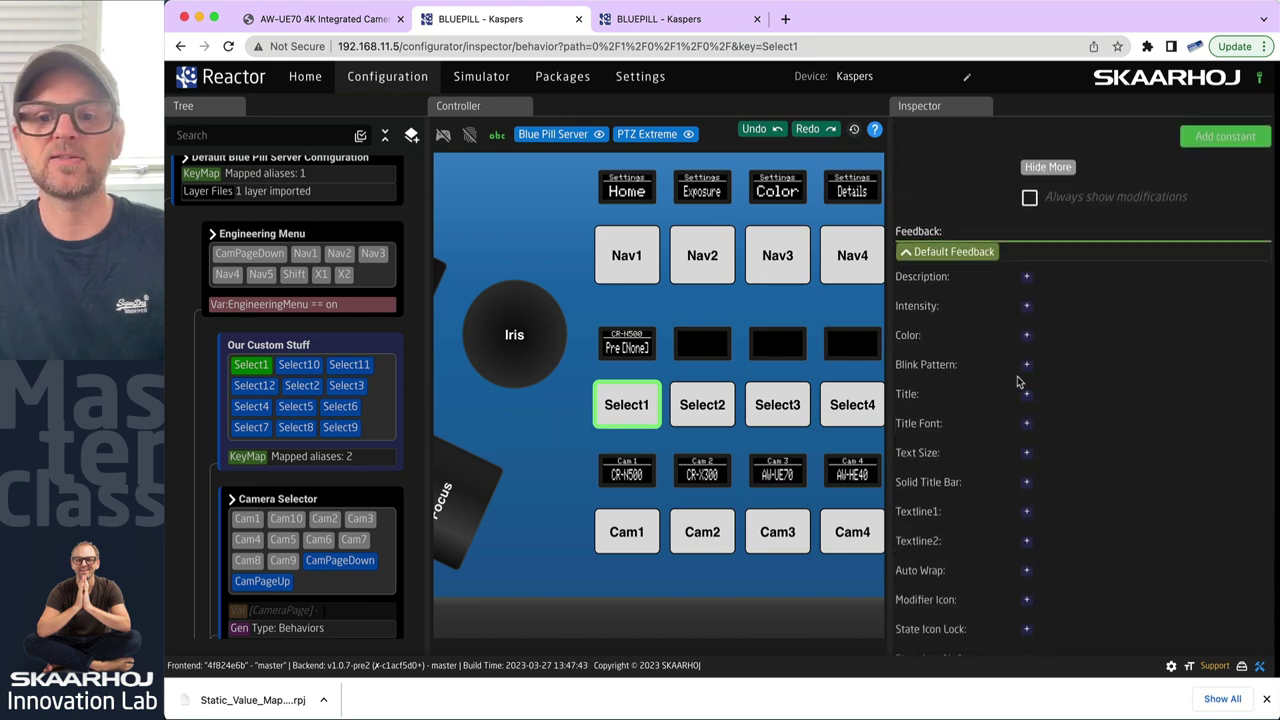
click(1026, 512)
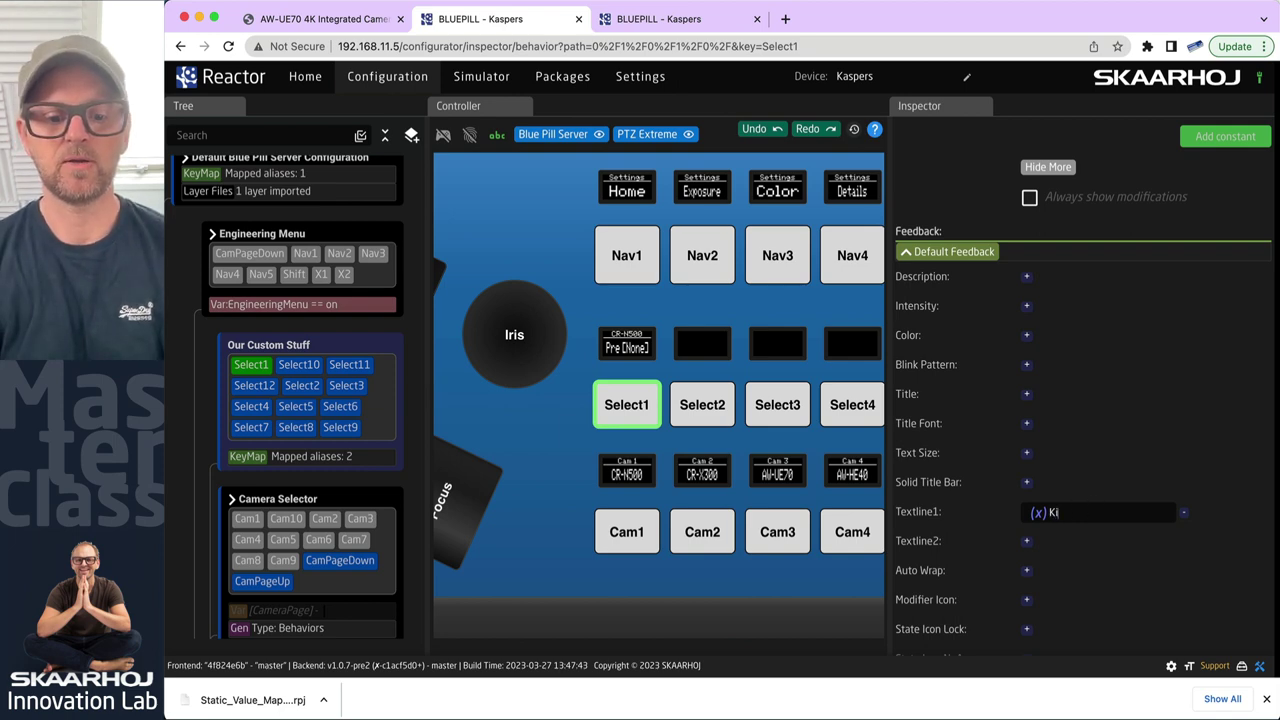
text(Kitchen)
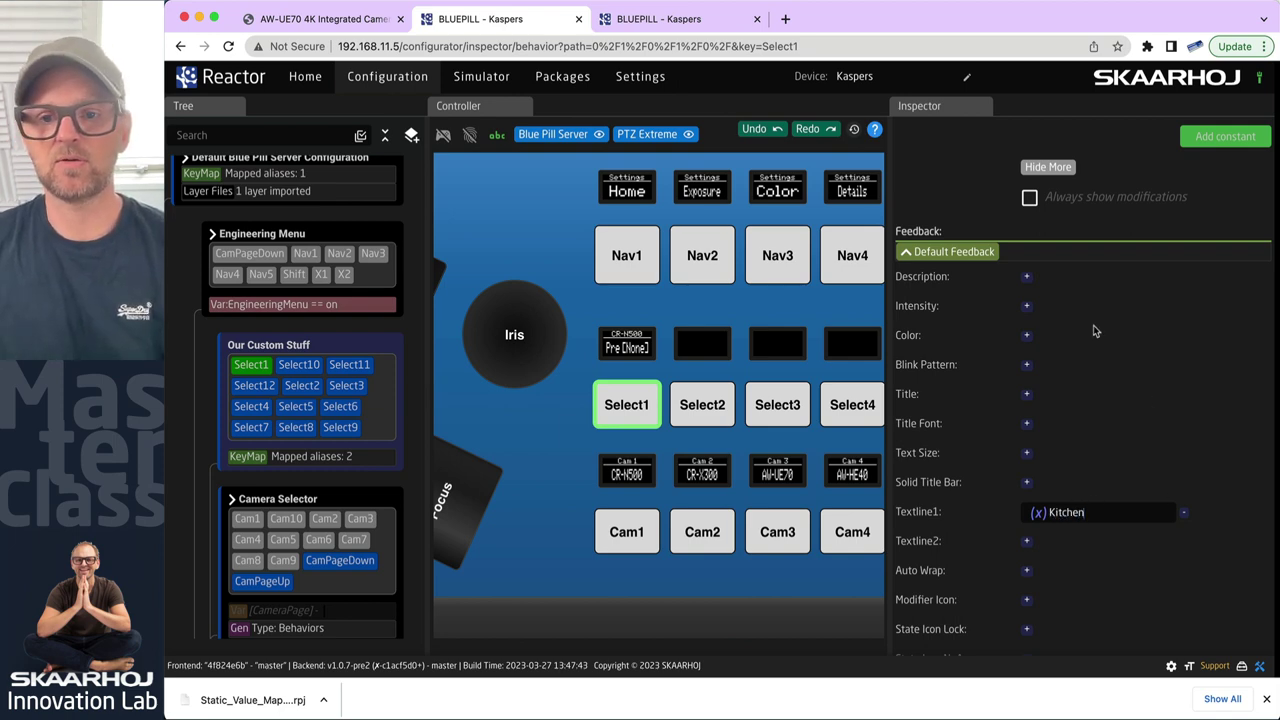
click(1026, 394)
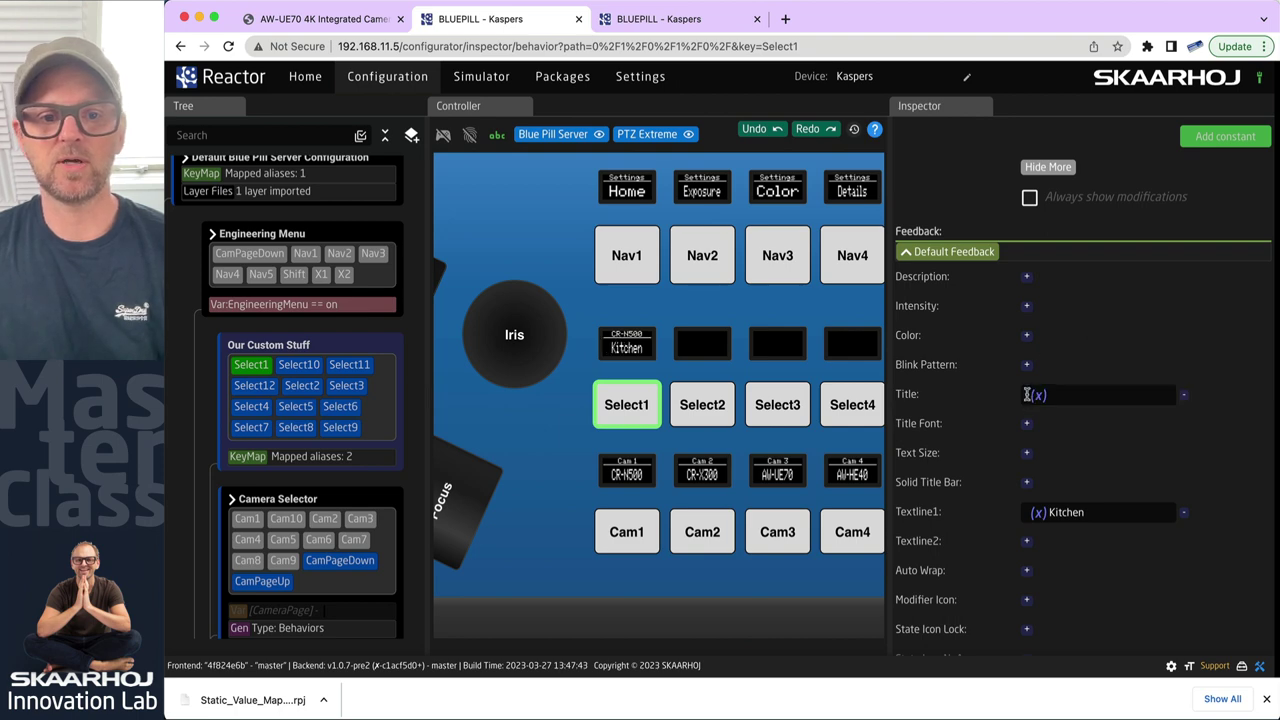
text(Reset Pos)
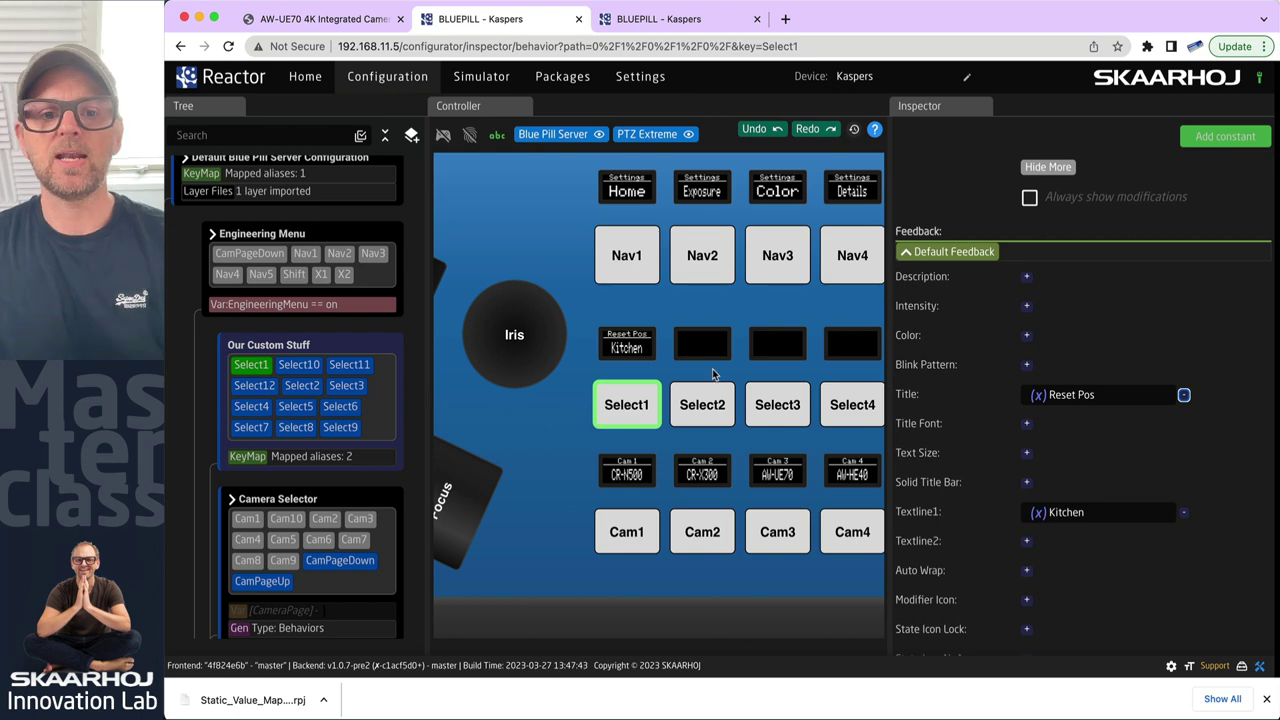
Turn on interactive simulation in the controller view and set Select1's default feedback color to PURPLE
scroll(628, 348, up, 3)
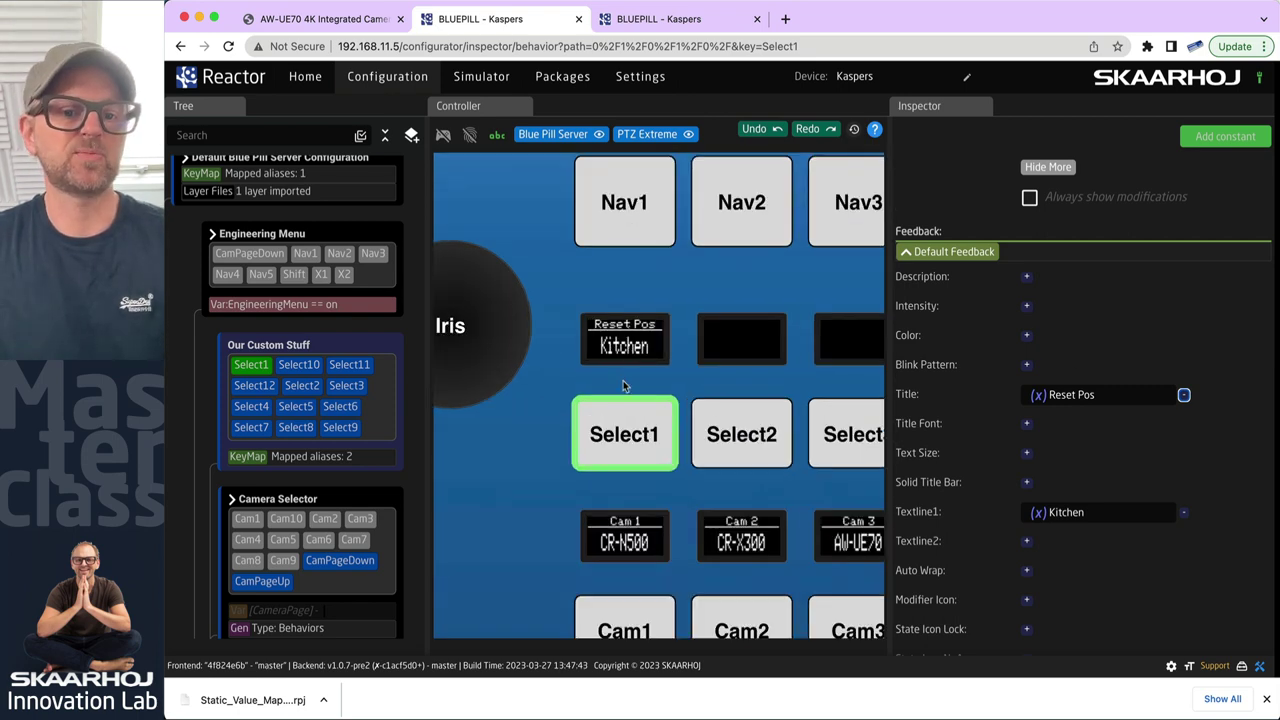
click(443, 134)
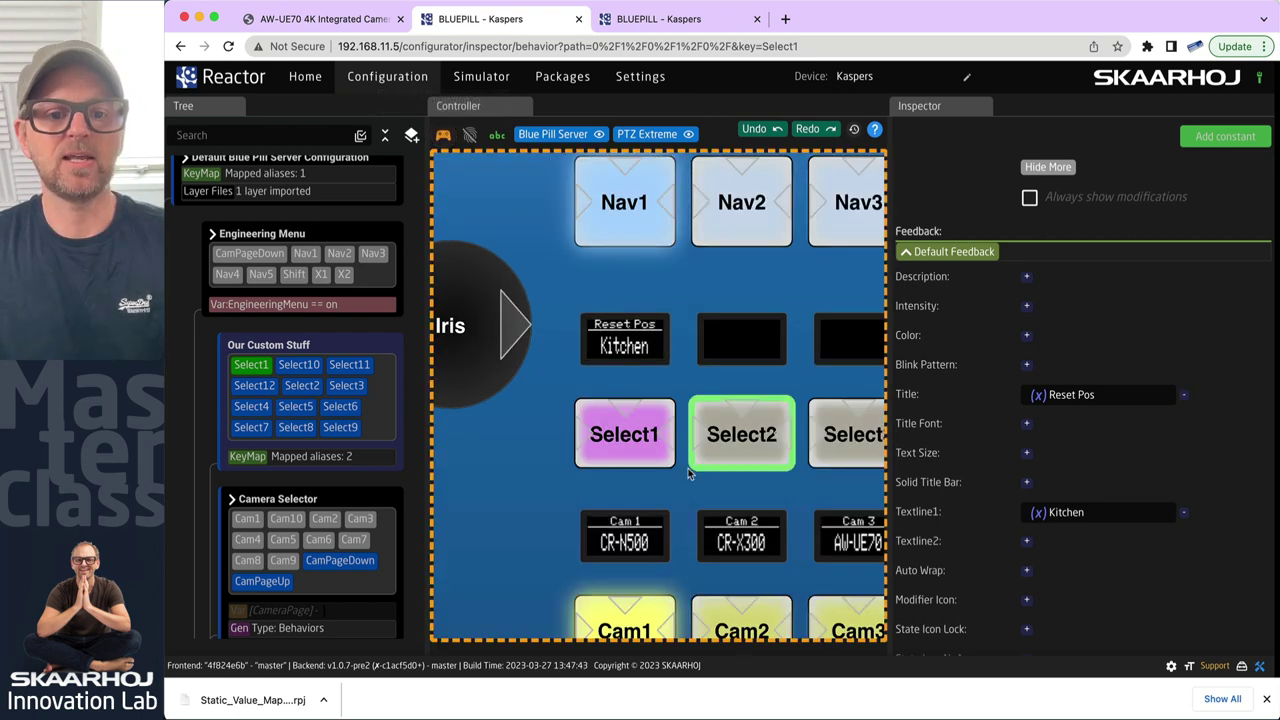
scroll(1127, 487, down, 5)
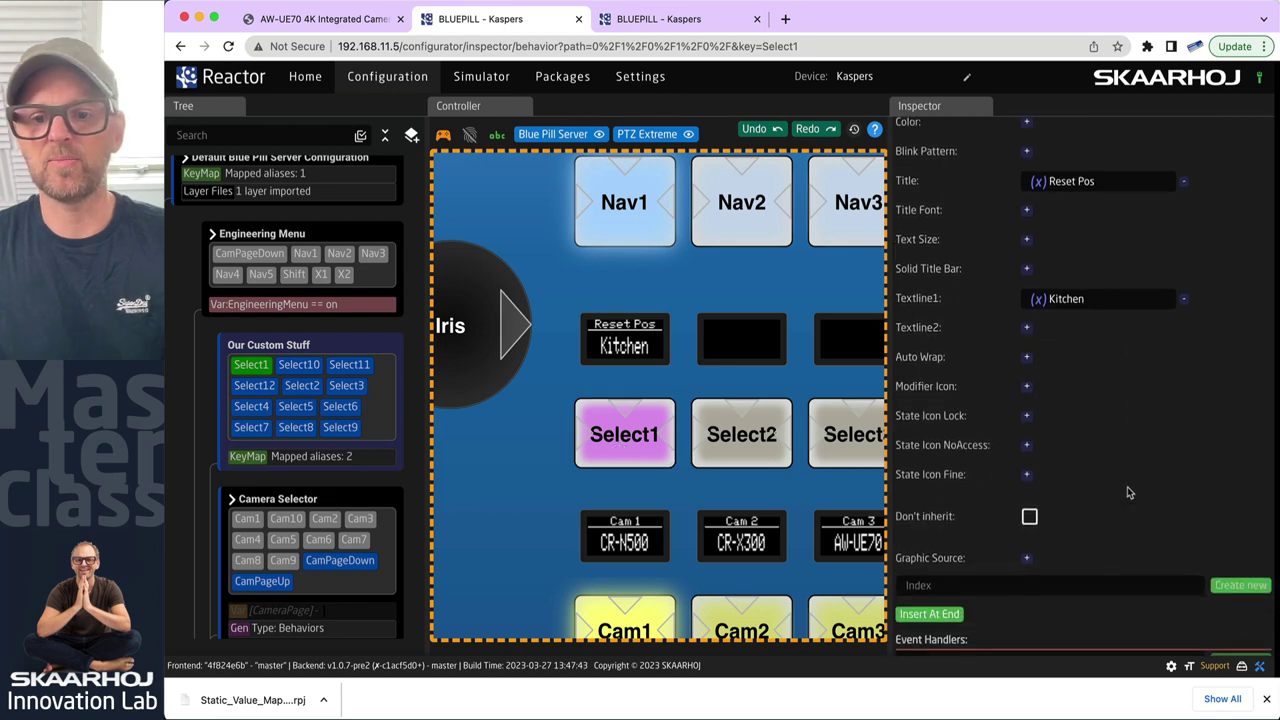
scroll(1127, 490, up, 4)
scroll(1127, 490, up, 2)
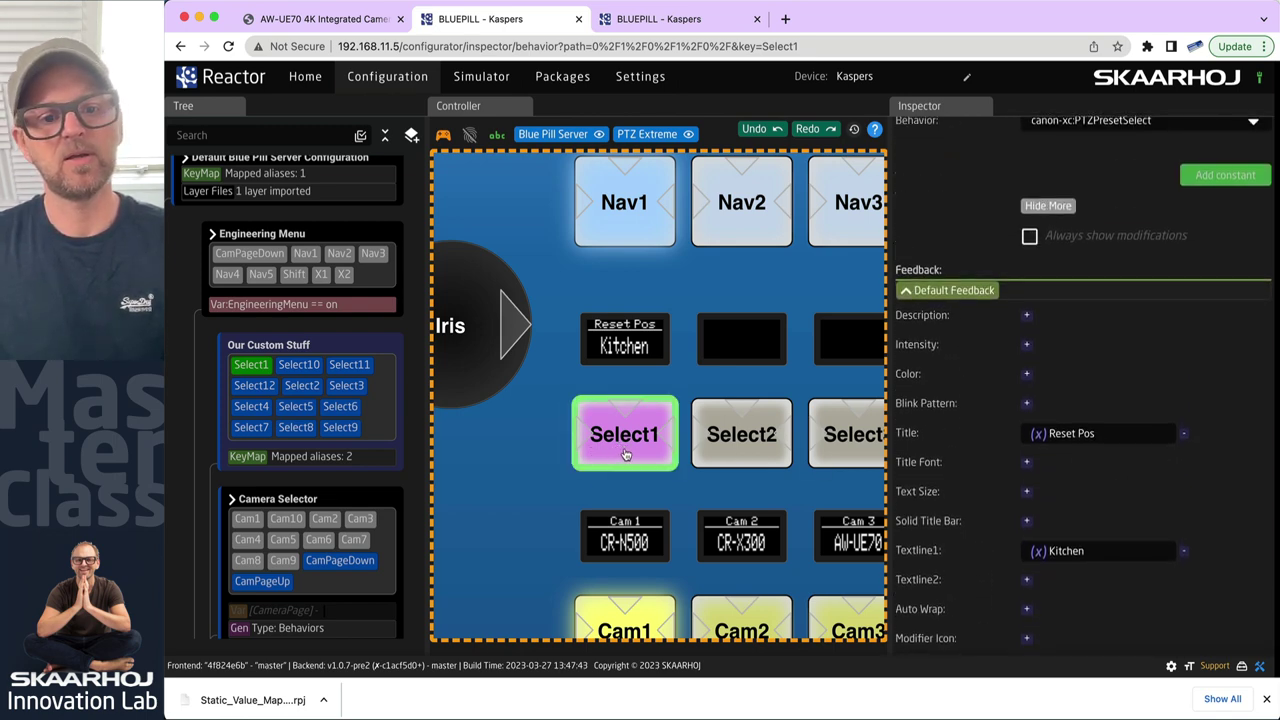
click(1026, 376)
click(1058, 376)
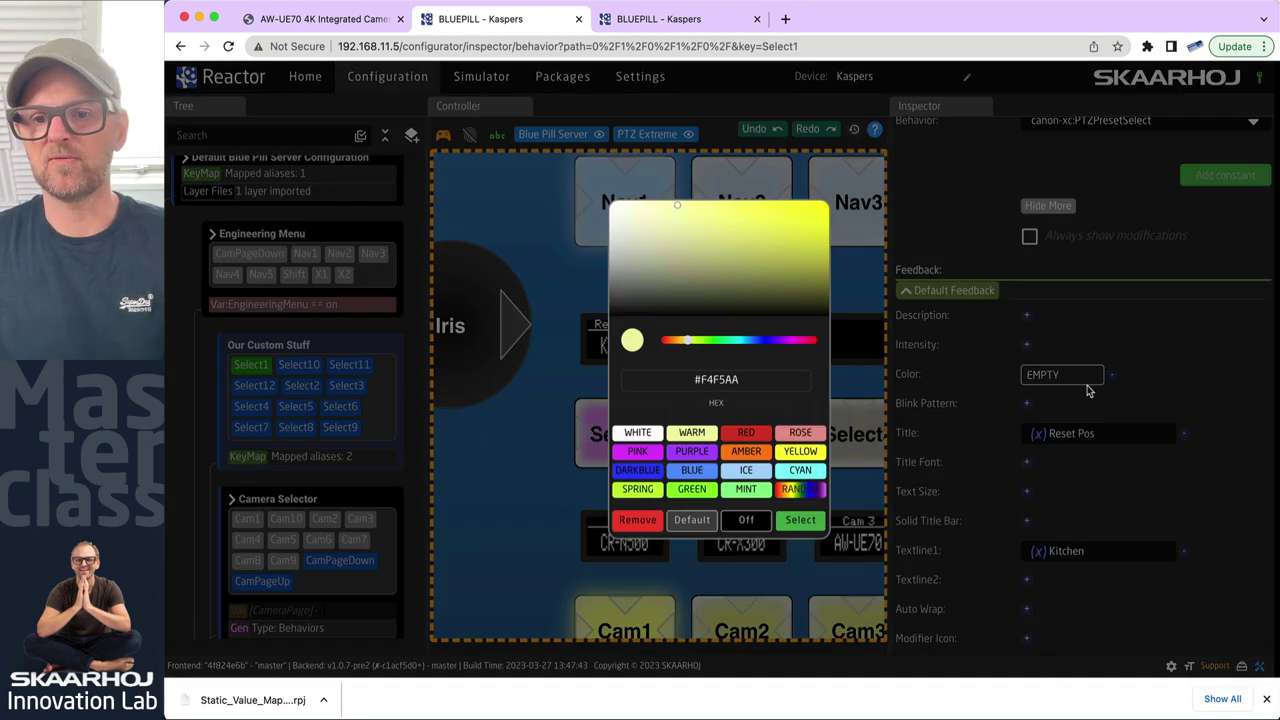
click(676, 459)
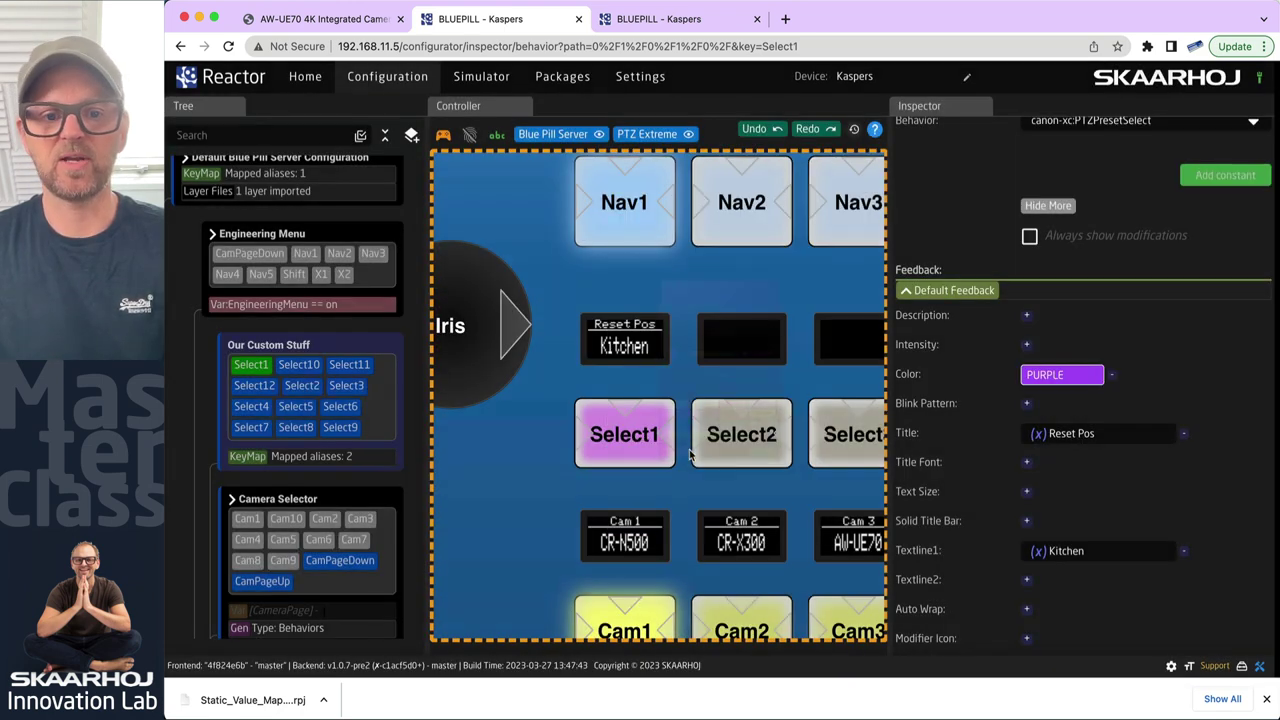
Add an intensity setting to Select1's default feedback and set it to Dimmed
click(1028, 346)
click(1060, 346)
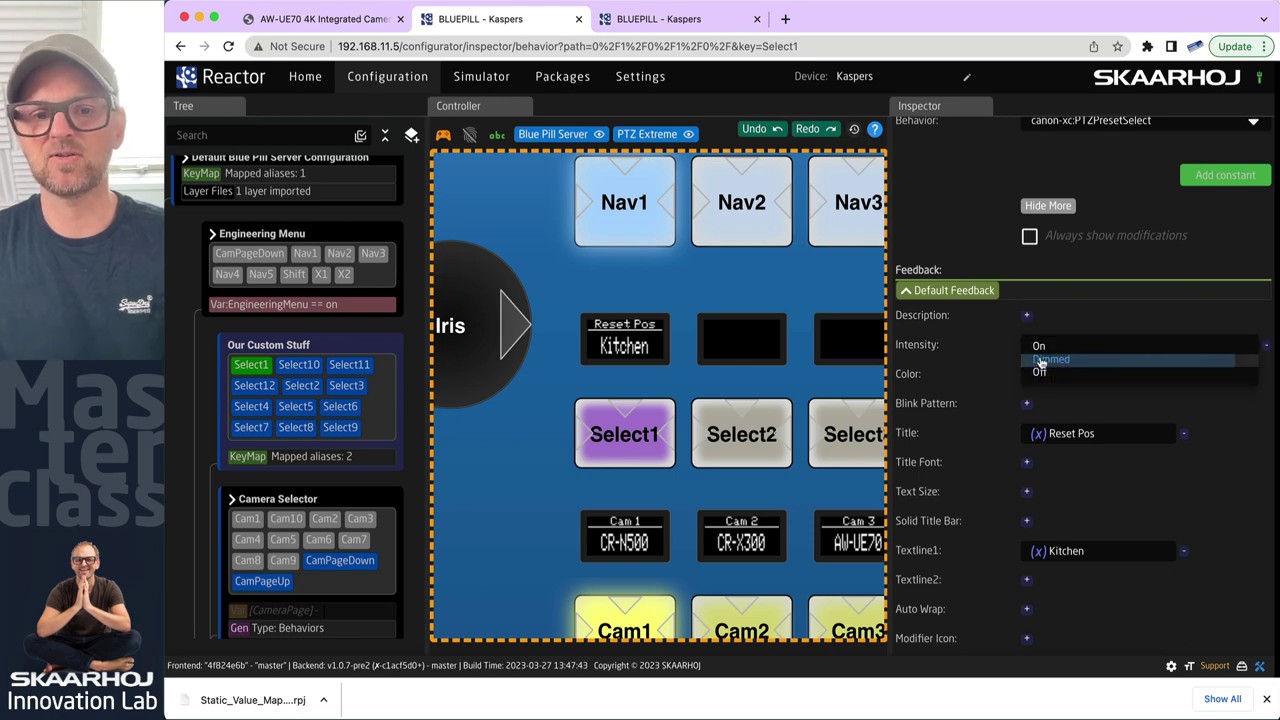
click(1041, 360)
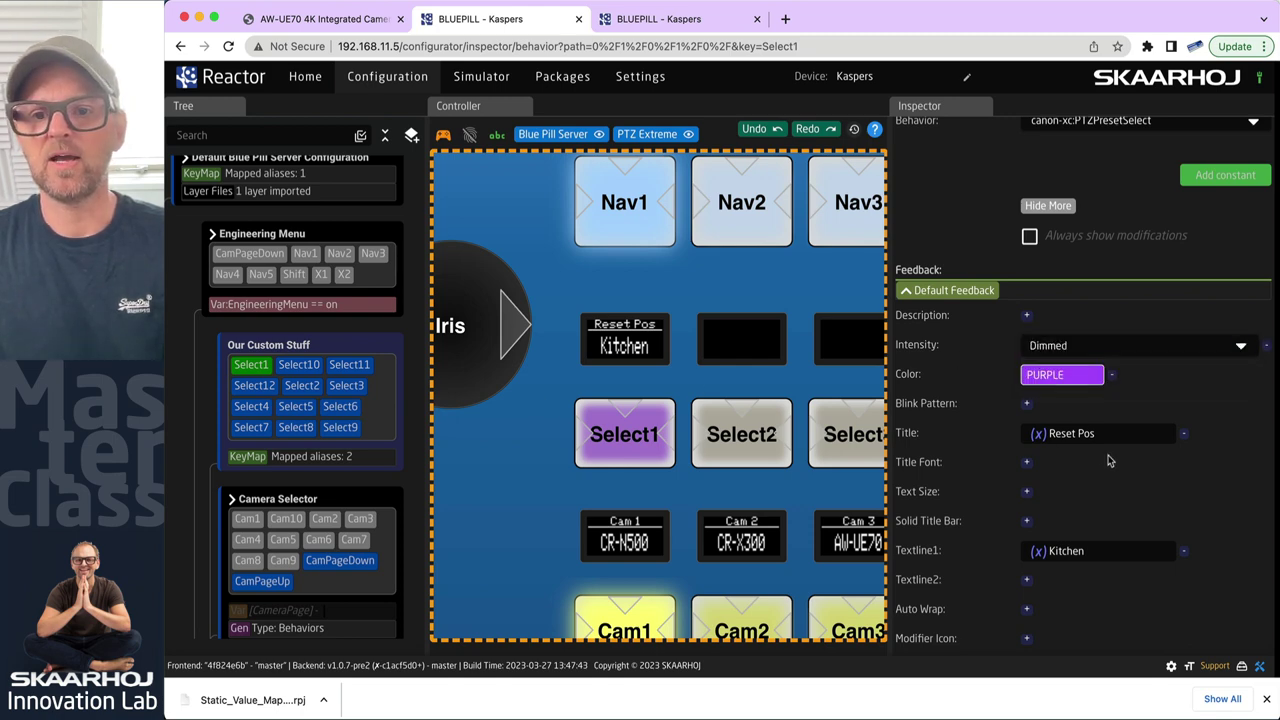
Add a conditional feedback at the end of Select1's feedback list and set its intensity to On
scroll(1108, 460, down, 5)
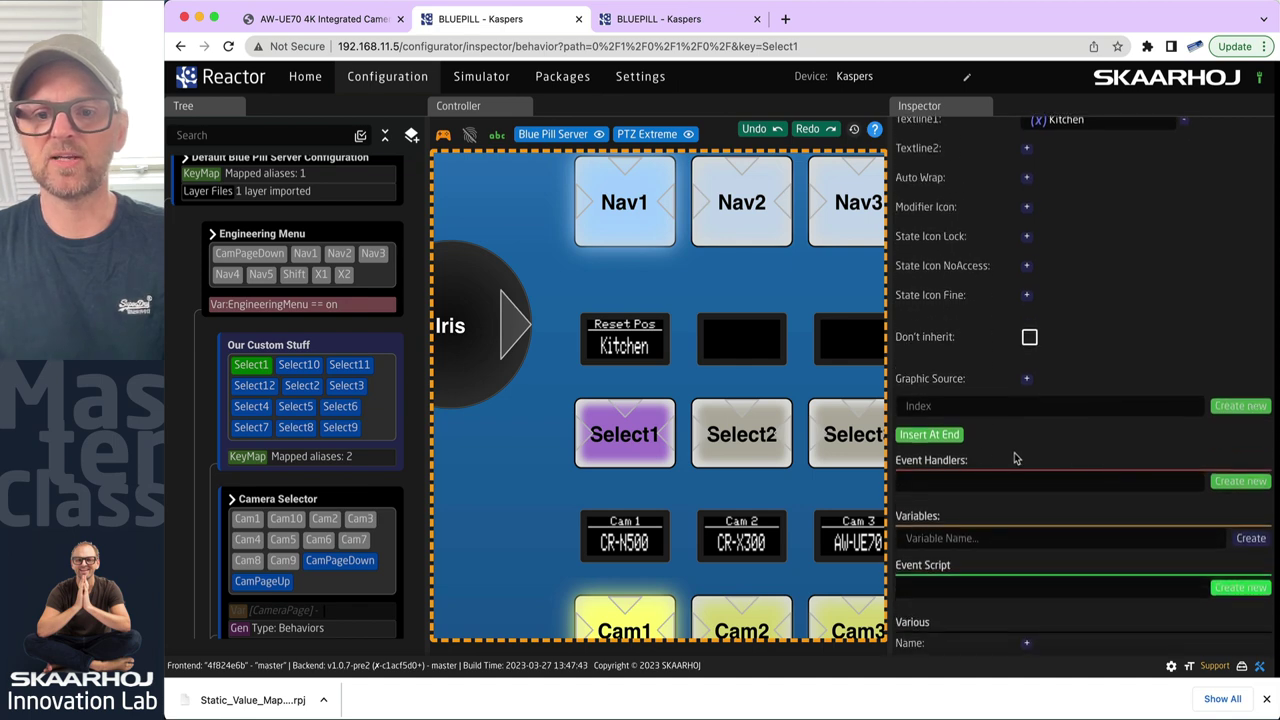
click(928, 438)
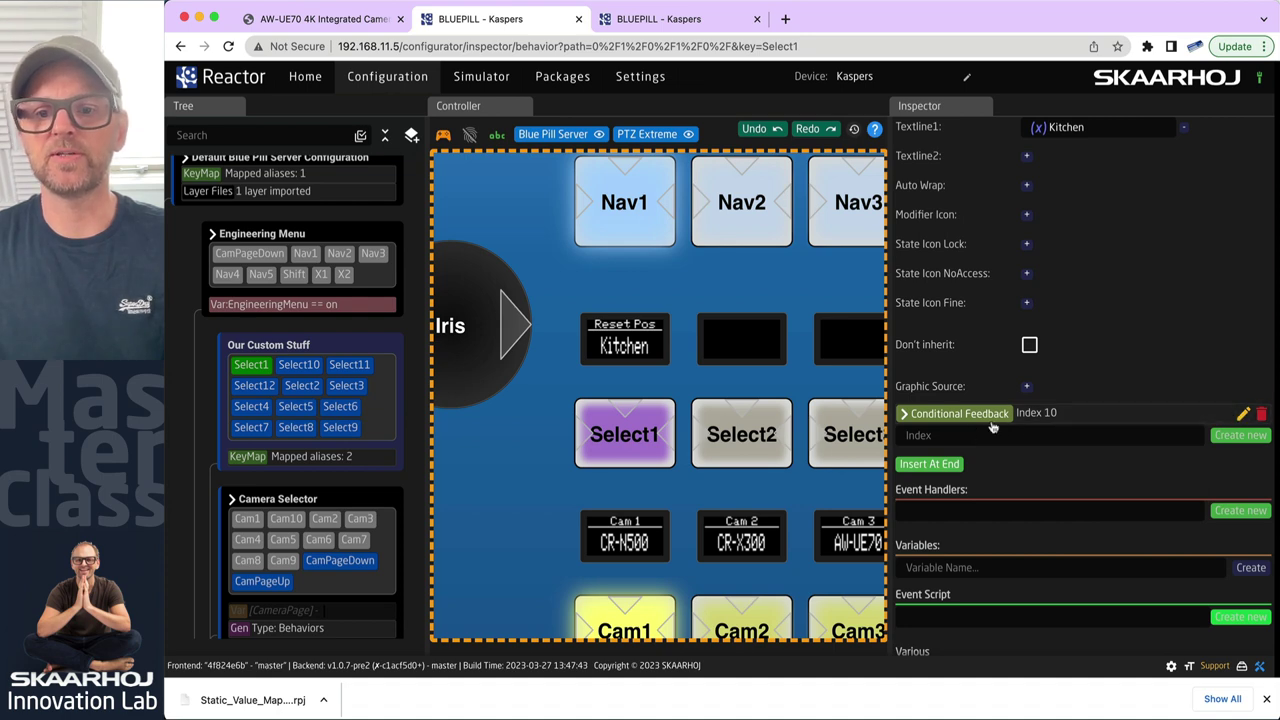
click(906, 414)
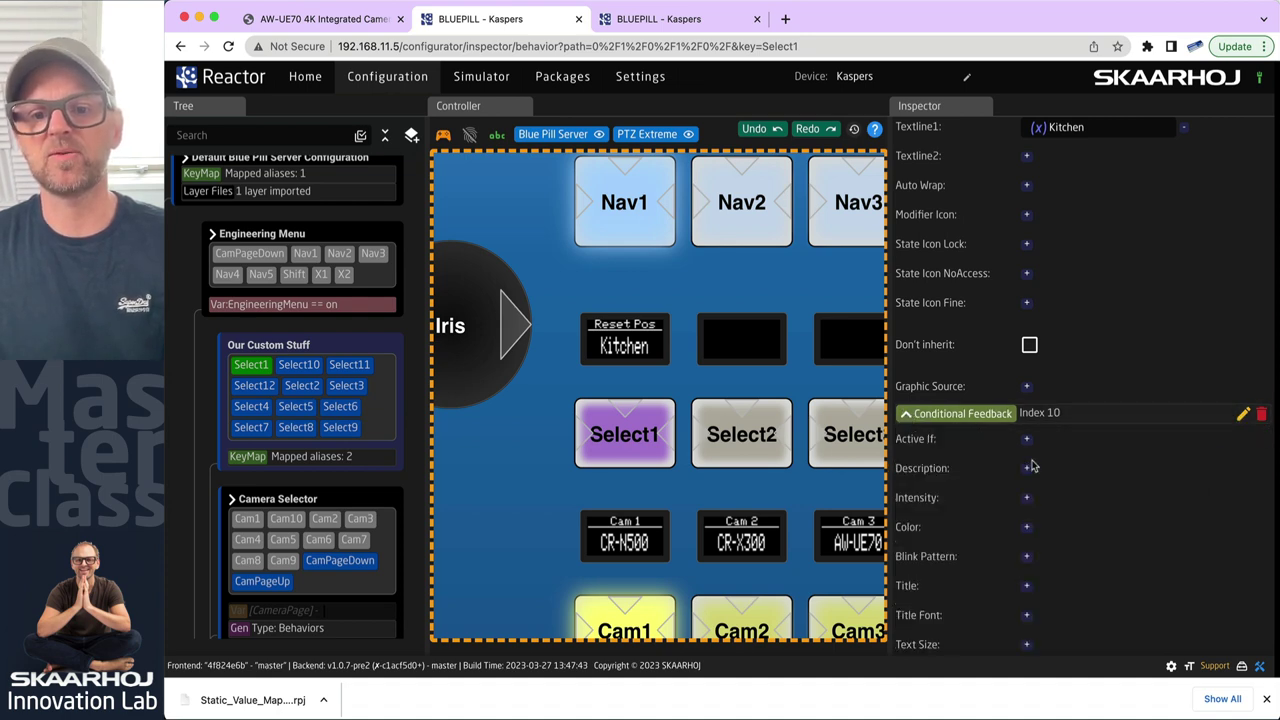
click(1028, 499)
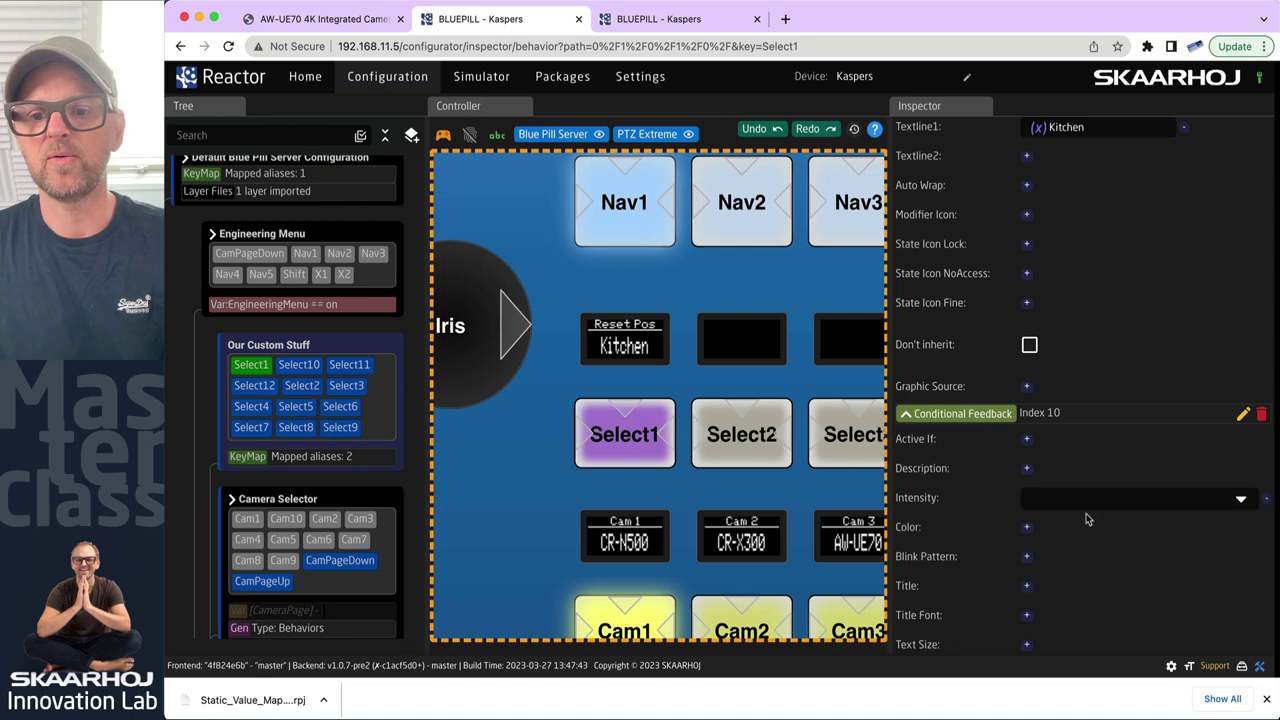
click(1165, 498)
click(1040, 512)
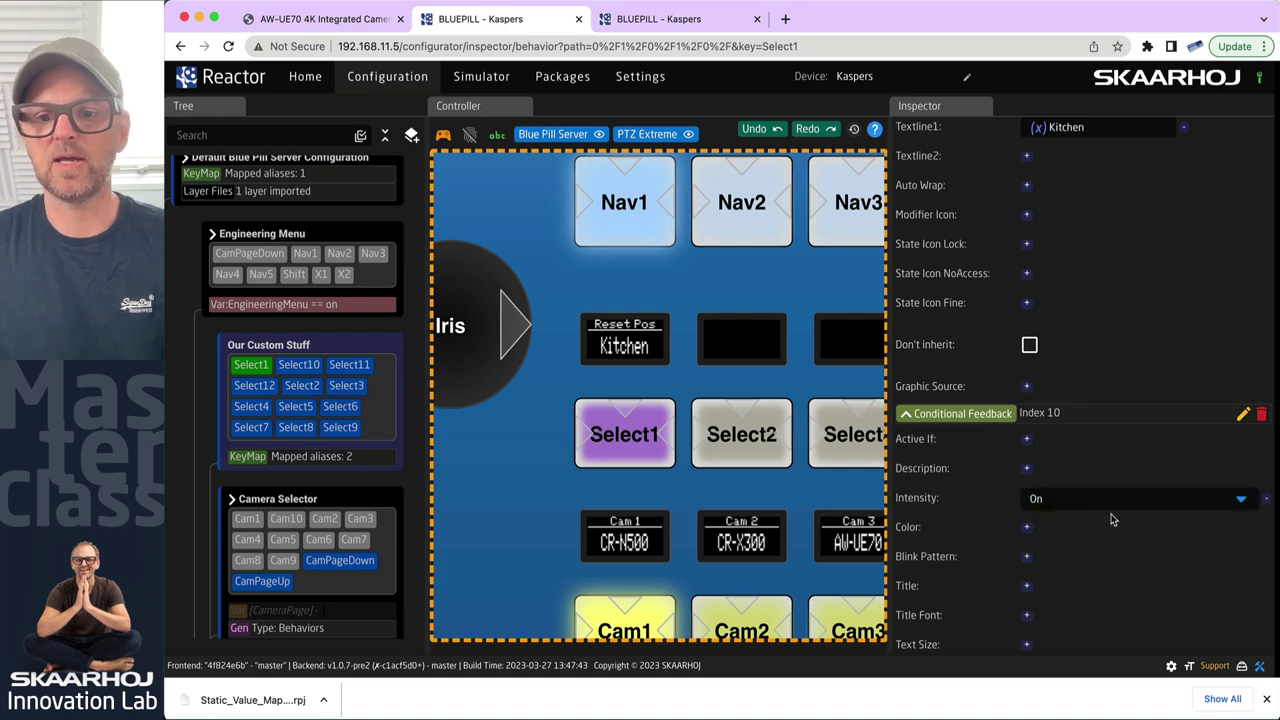
Add an Active If condition to the conditional feedback, using the behavior property LastEvent with Time To Now as its first statement
scroll(1112, 518, down, 5)
click(1025, 224)
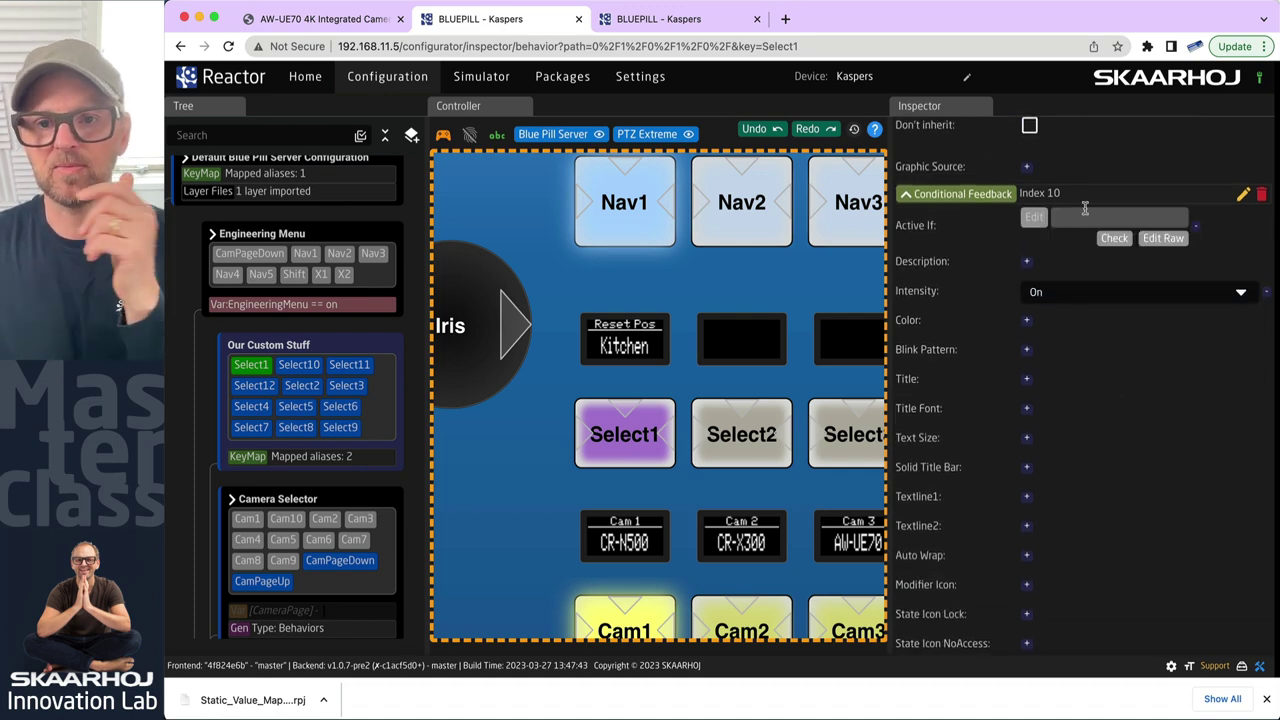
click(1036, 217)
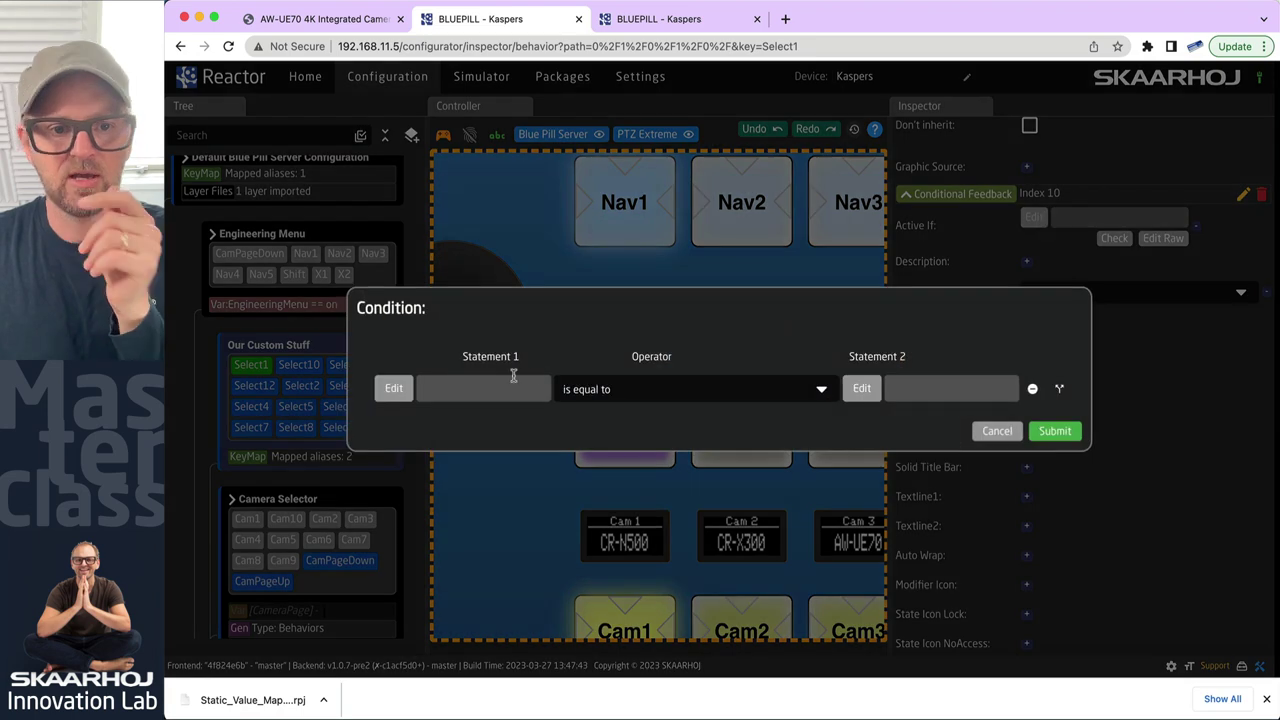
click(394, 389)
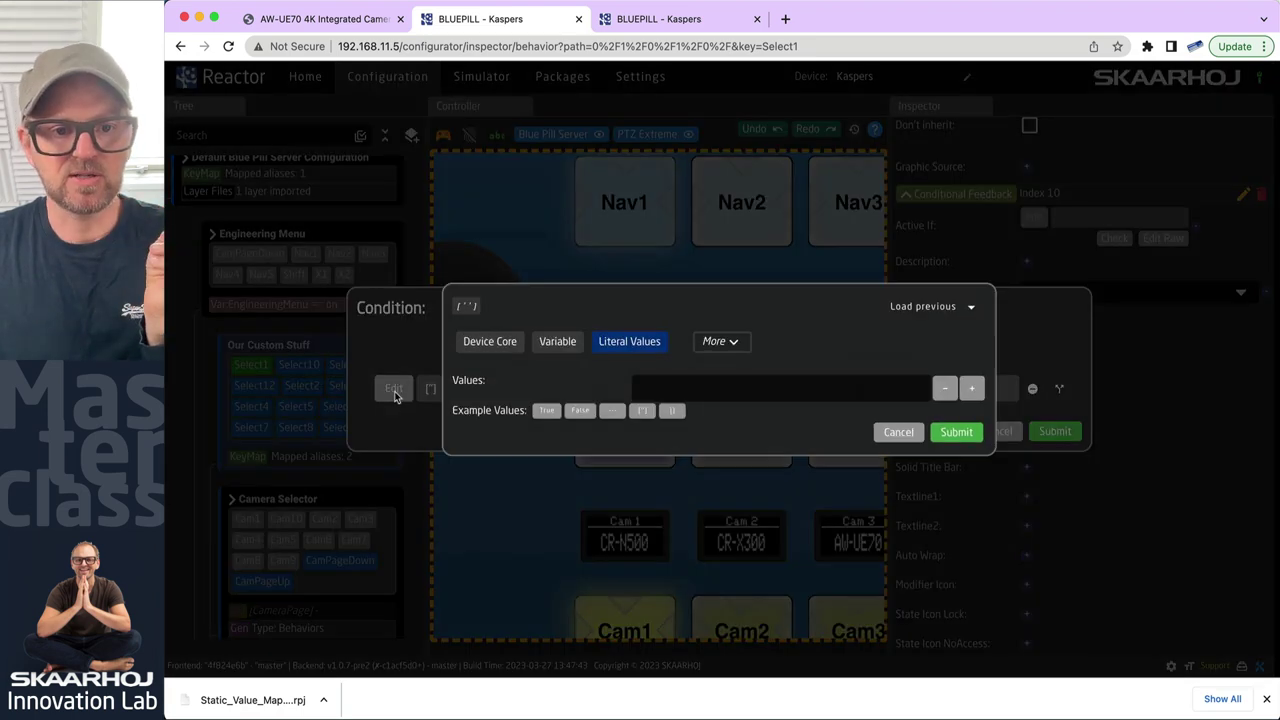
click(736, 343)
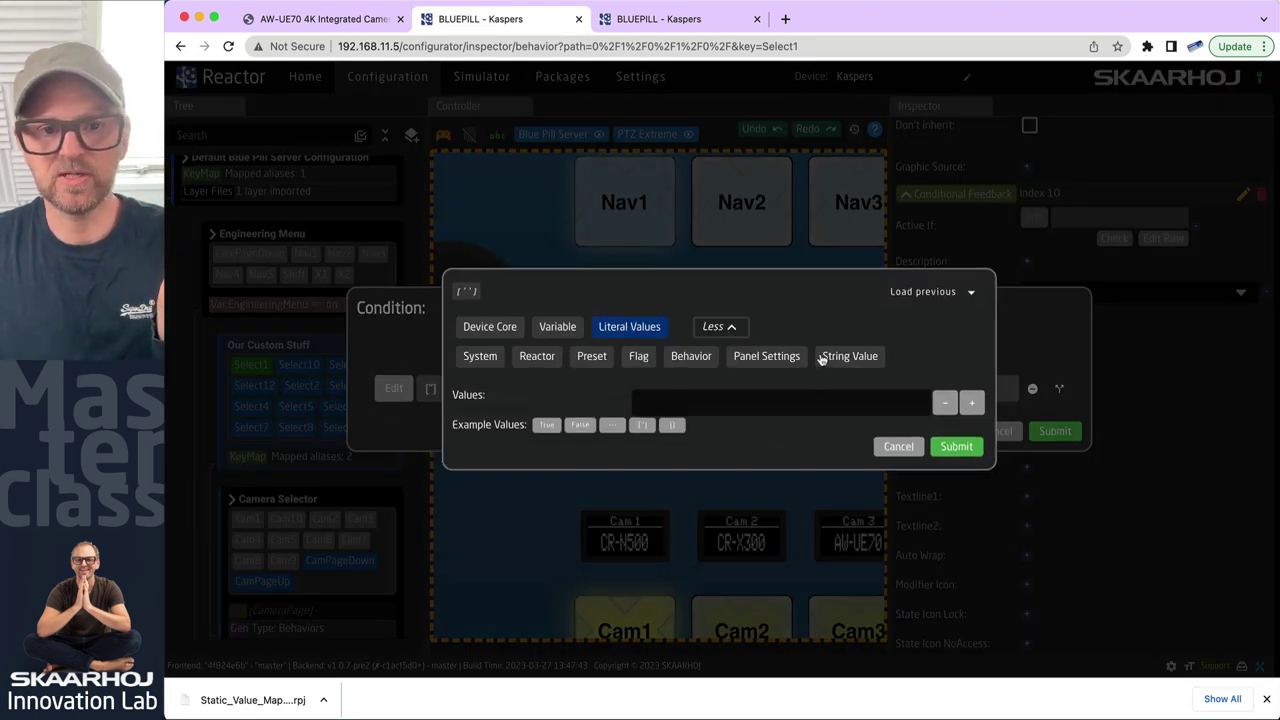
click(687, 356)
click(724, 403)
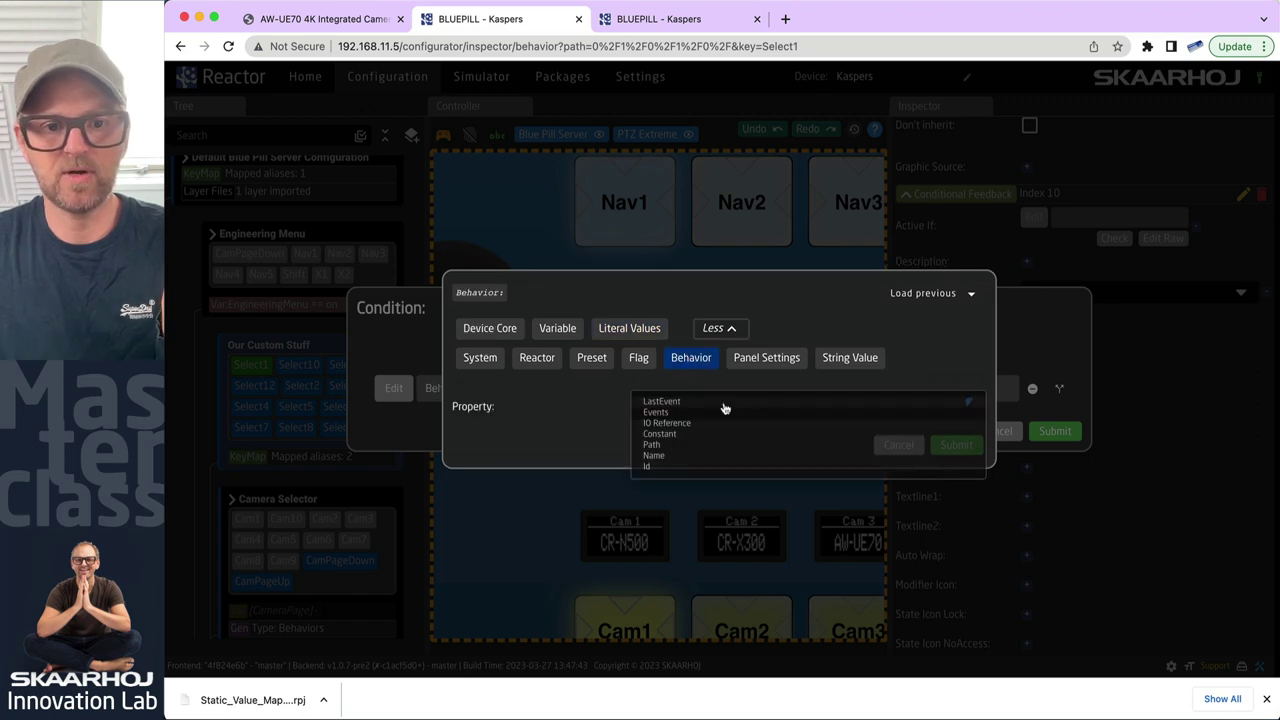
click(661, 402)
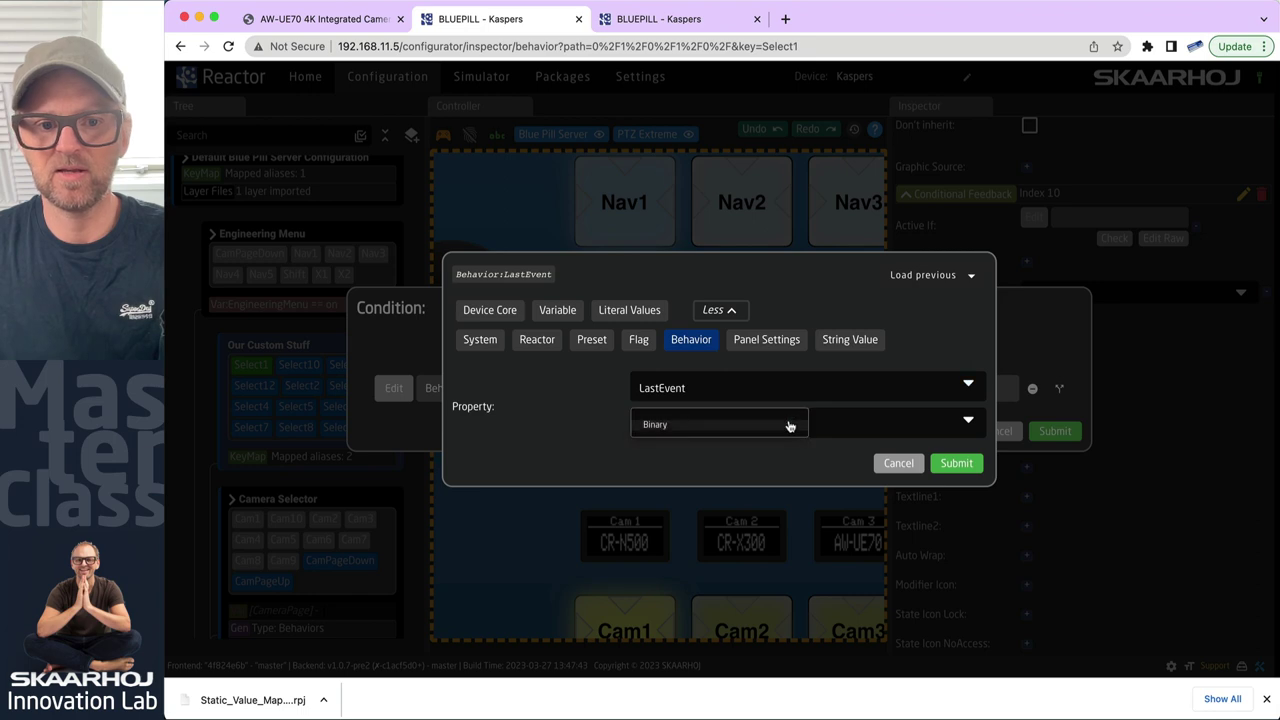
click(948, 424)
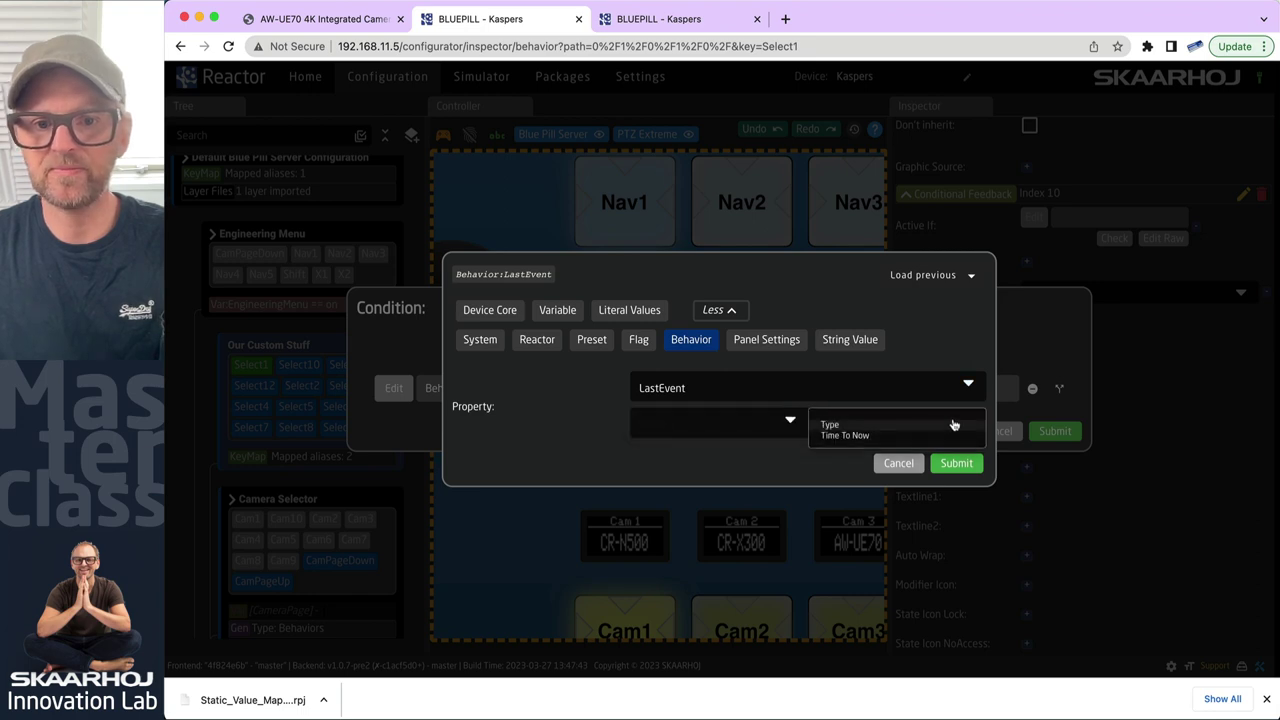
click(842, 436)
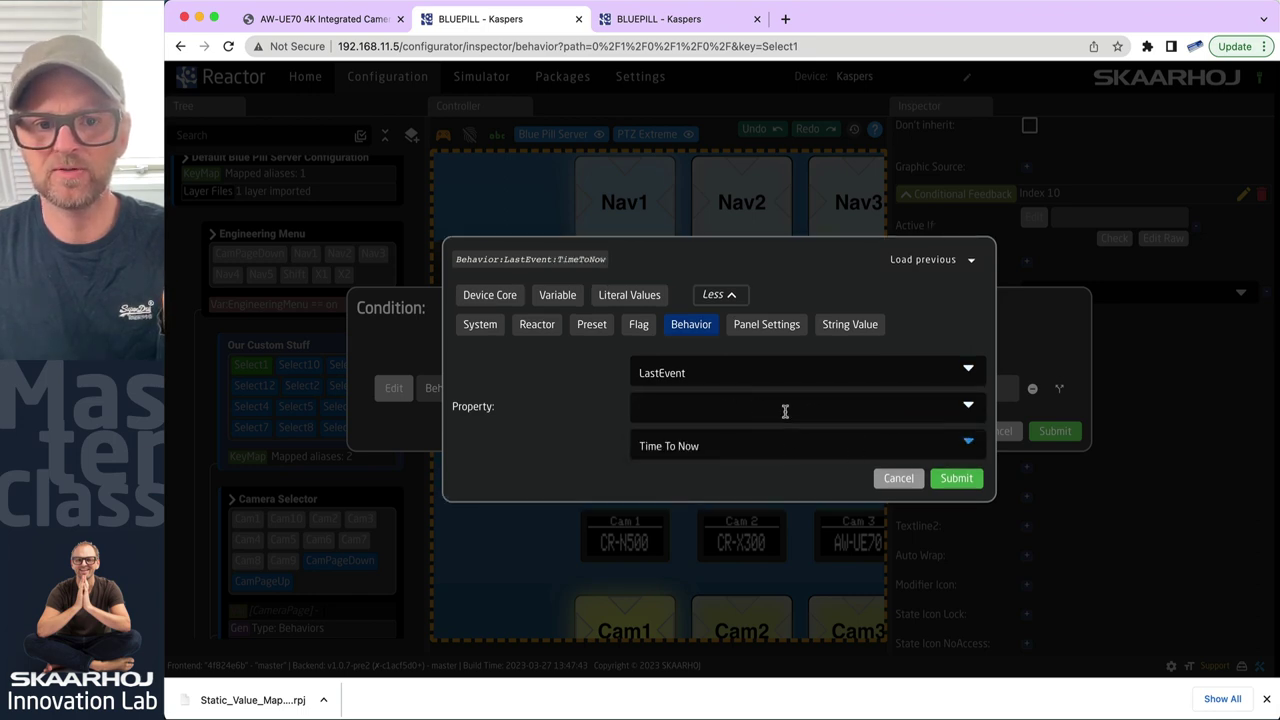
click(956, 479)
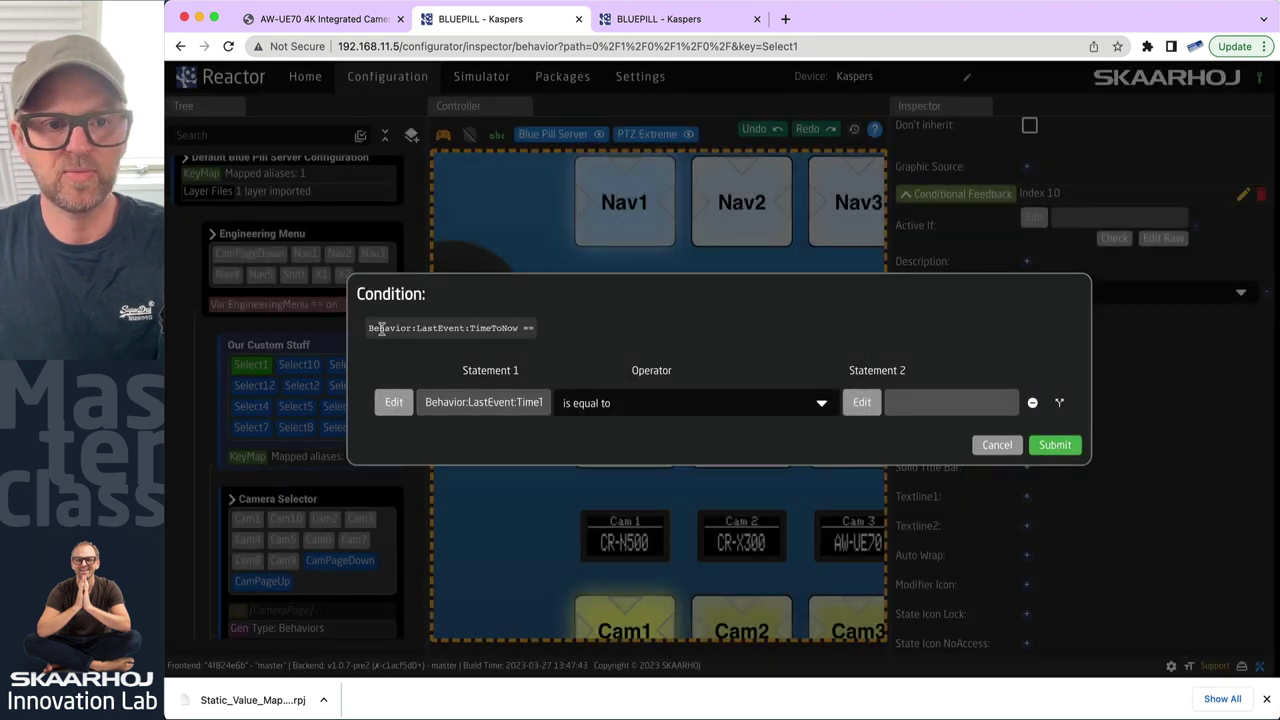
Complete the condition as less than or equal to the literal value 200, submit it, and test Select1 in the simulated controller
click(619, 400)
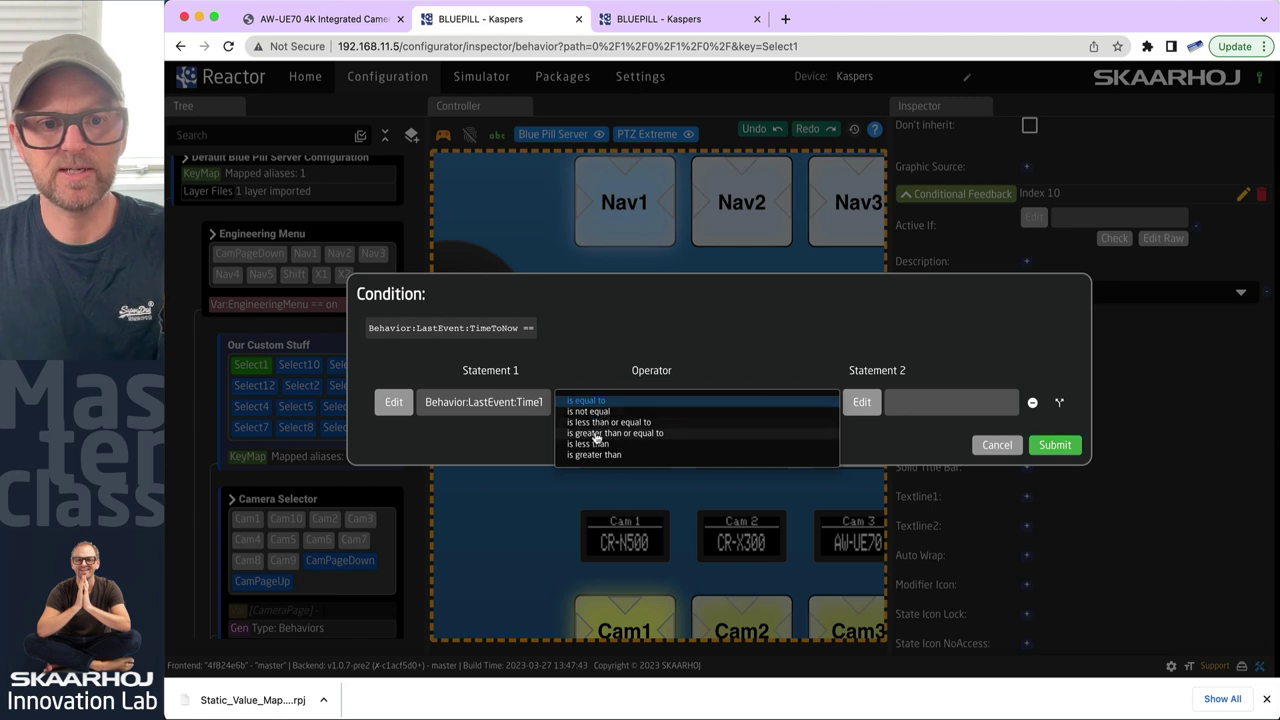
click(605, 422)
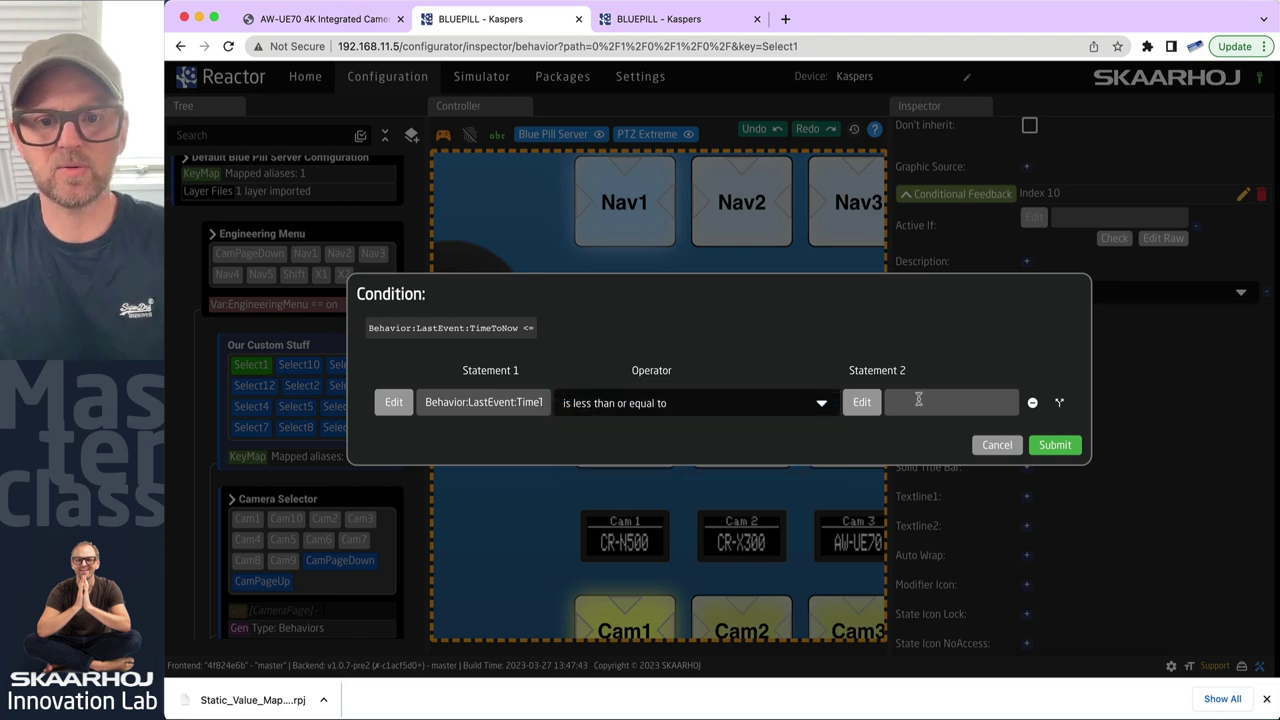
click(879, 403)
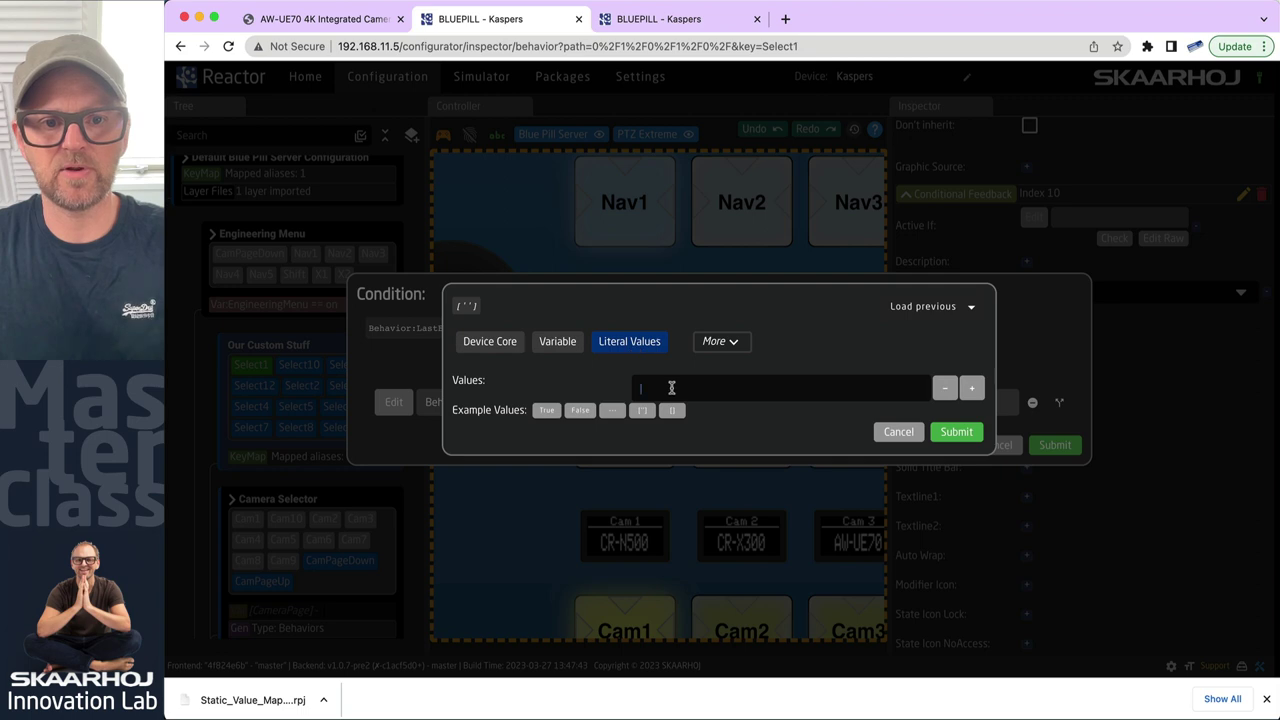
text(200)
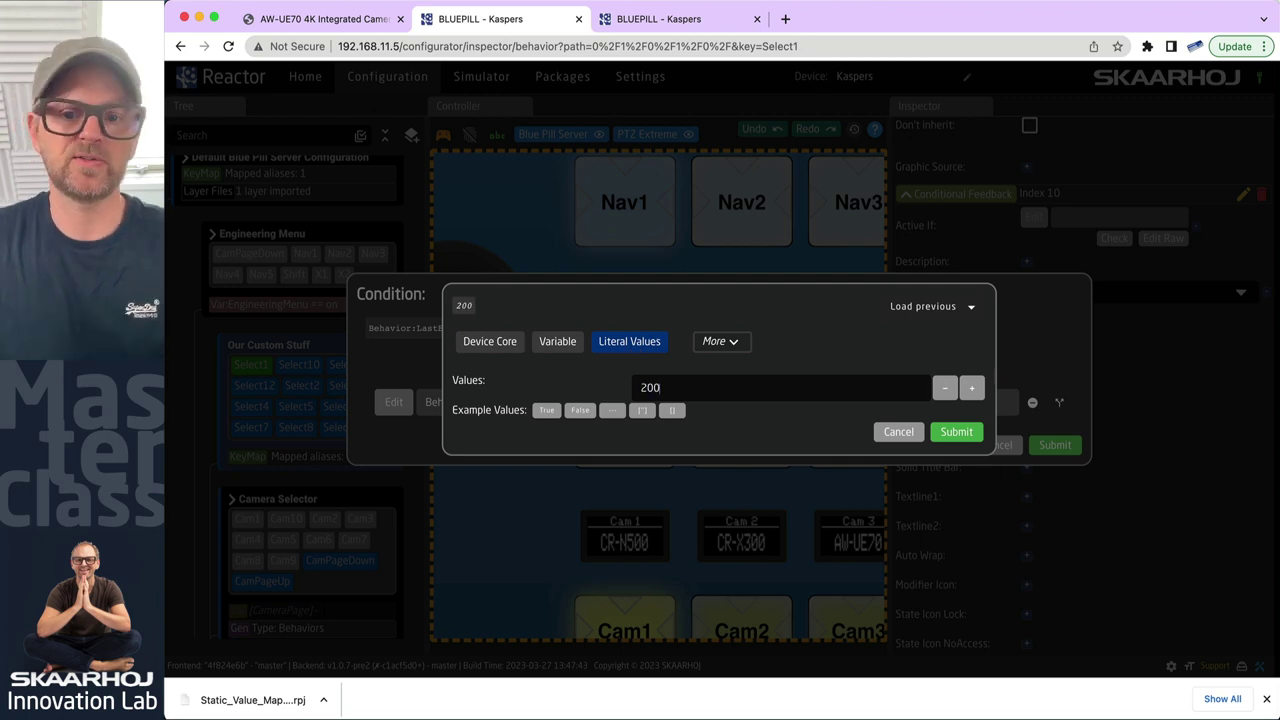
click(952, 435)
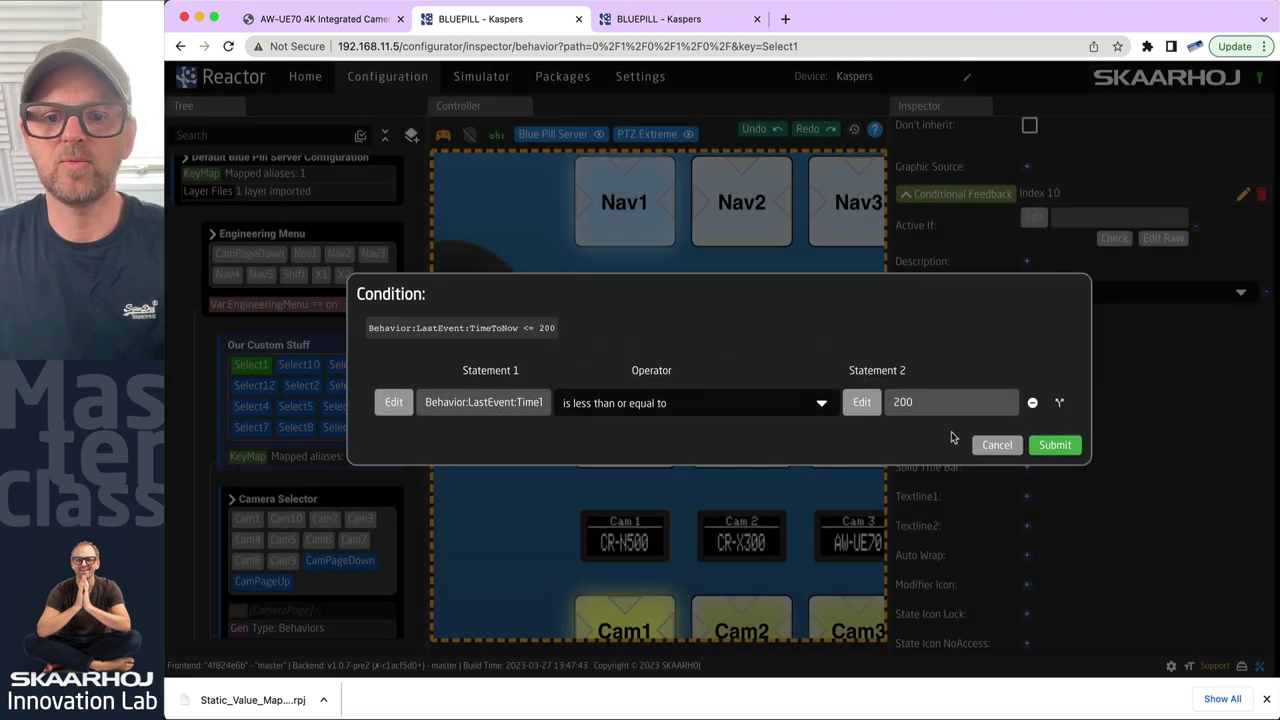
click(1056, 445)
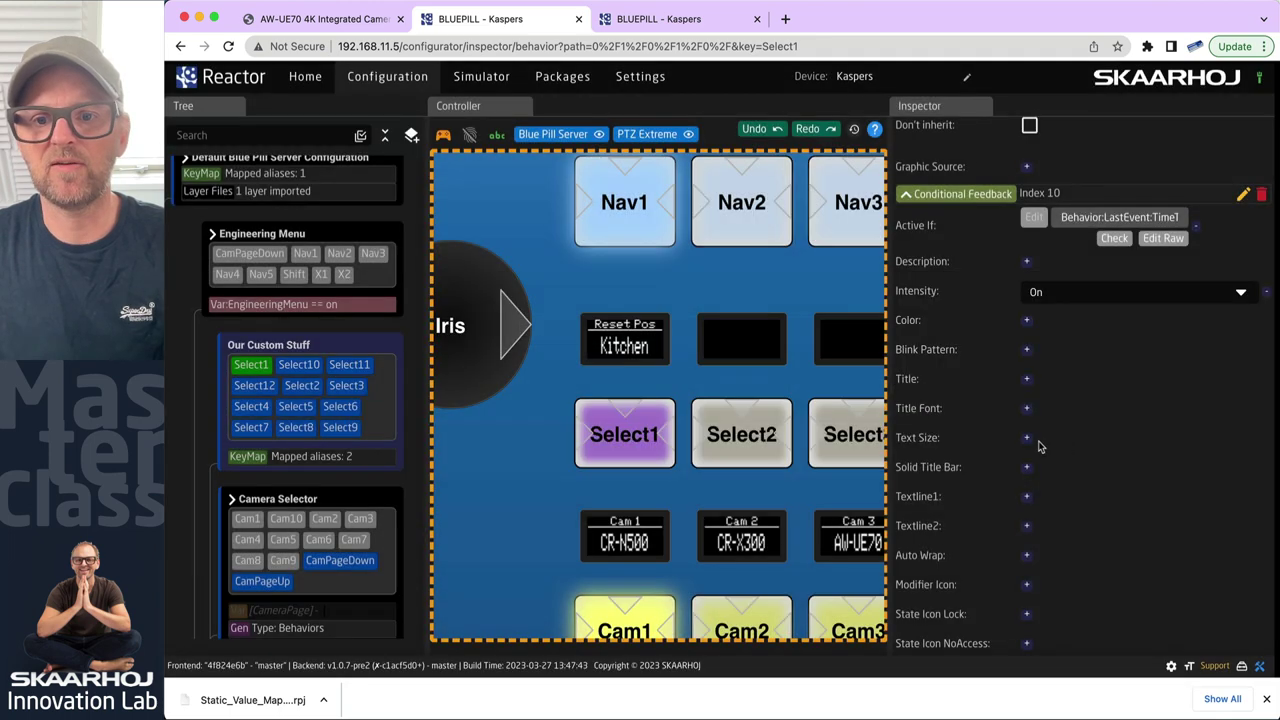
click(624, 450)
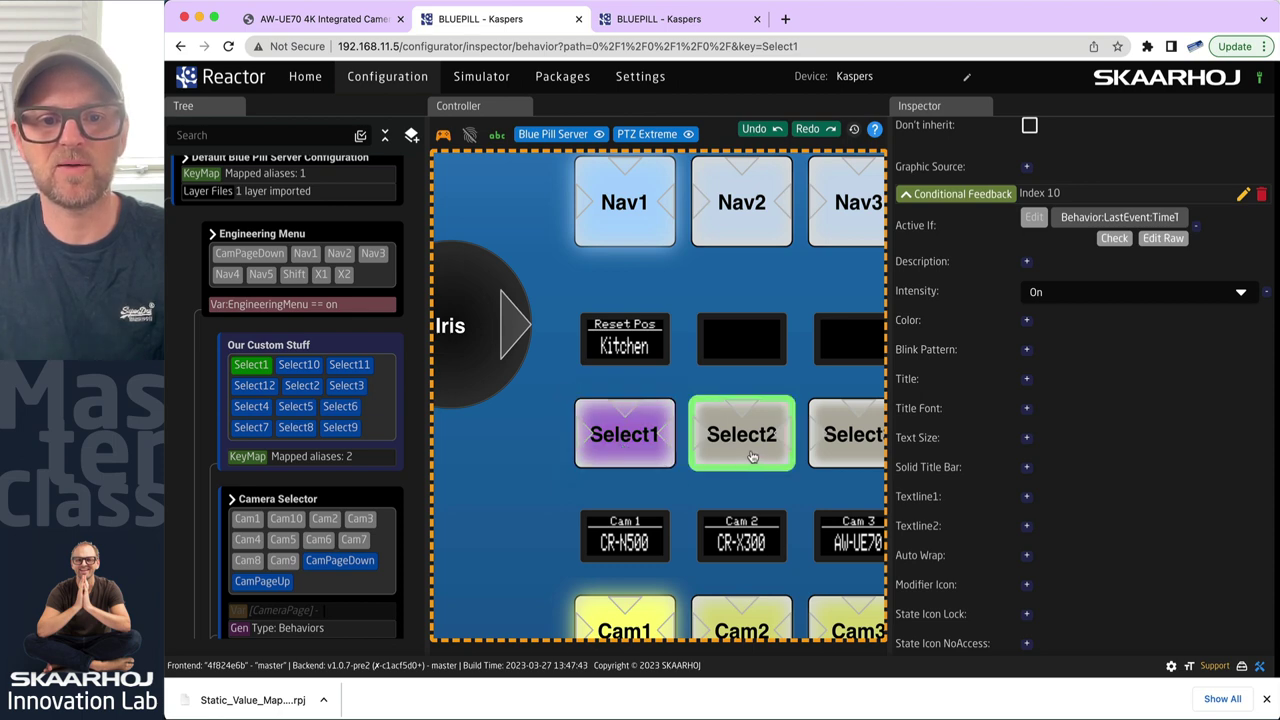
click(622, 453)
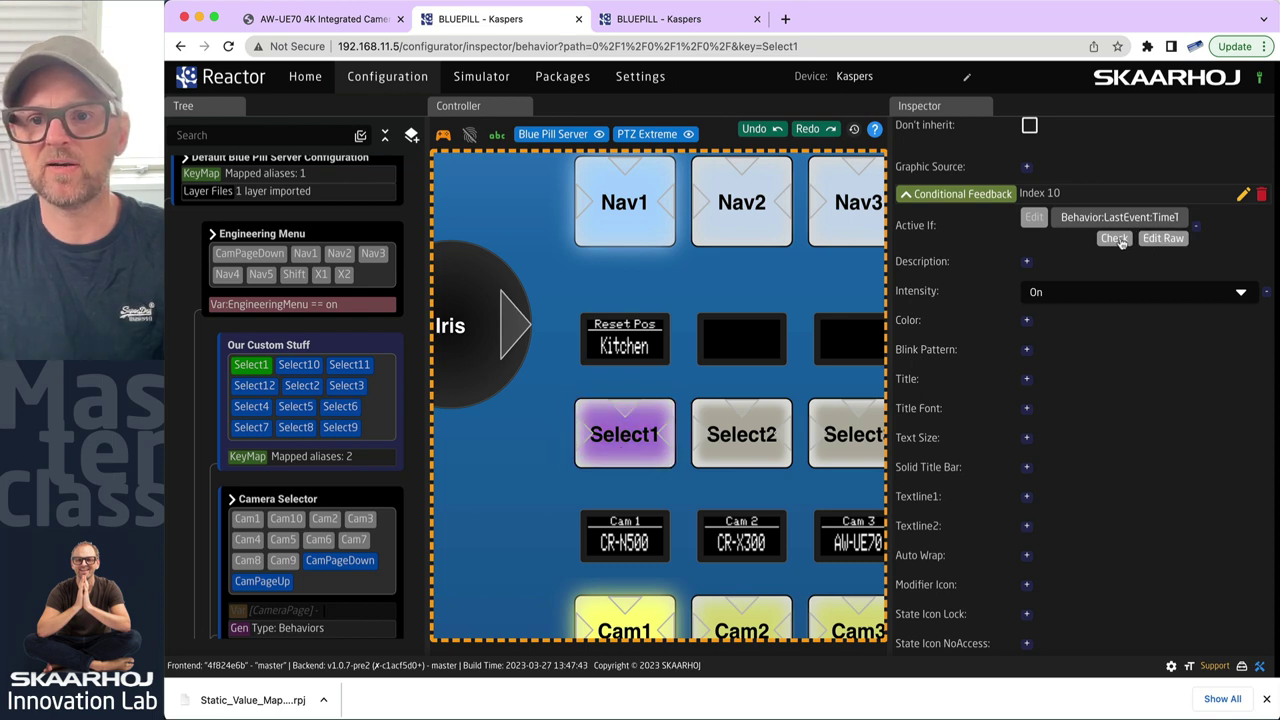
Edit the raw Active If condition to a threshold of 2000 and trigger Select1 in the simulated controller to test it
click(1155, 239)
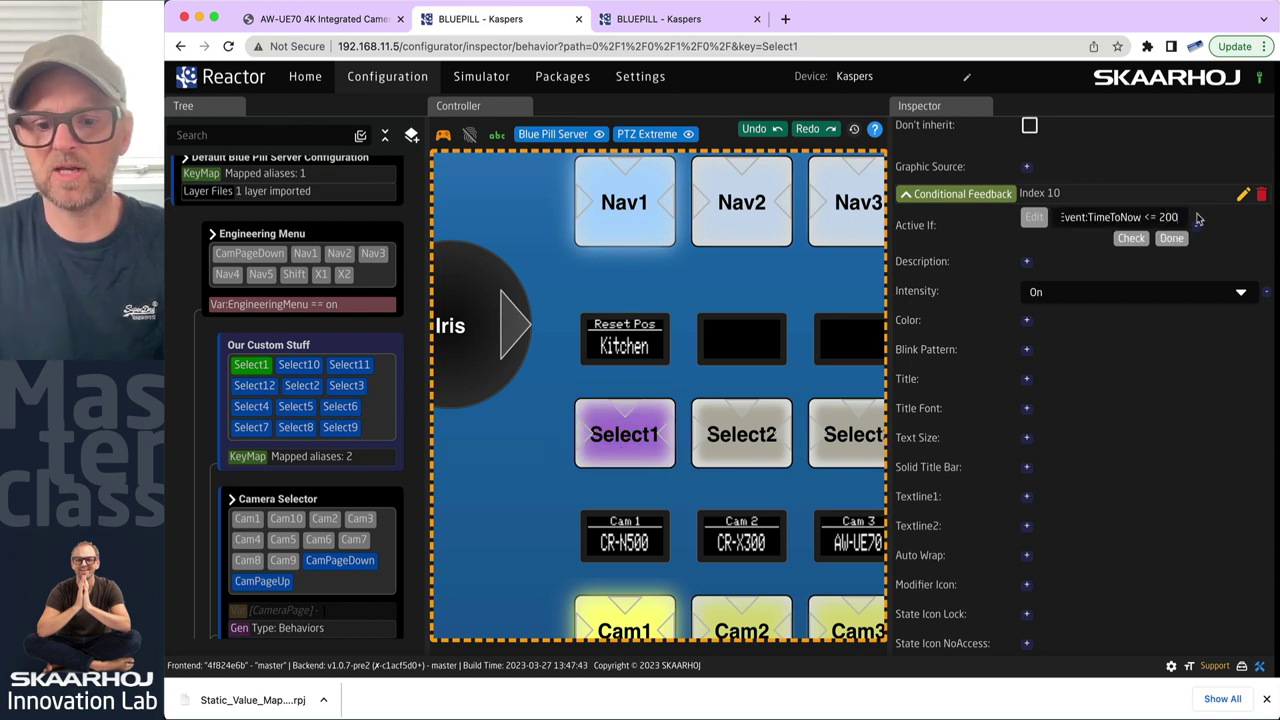
text(0)
click(1171, 238)
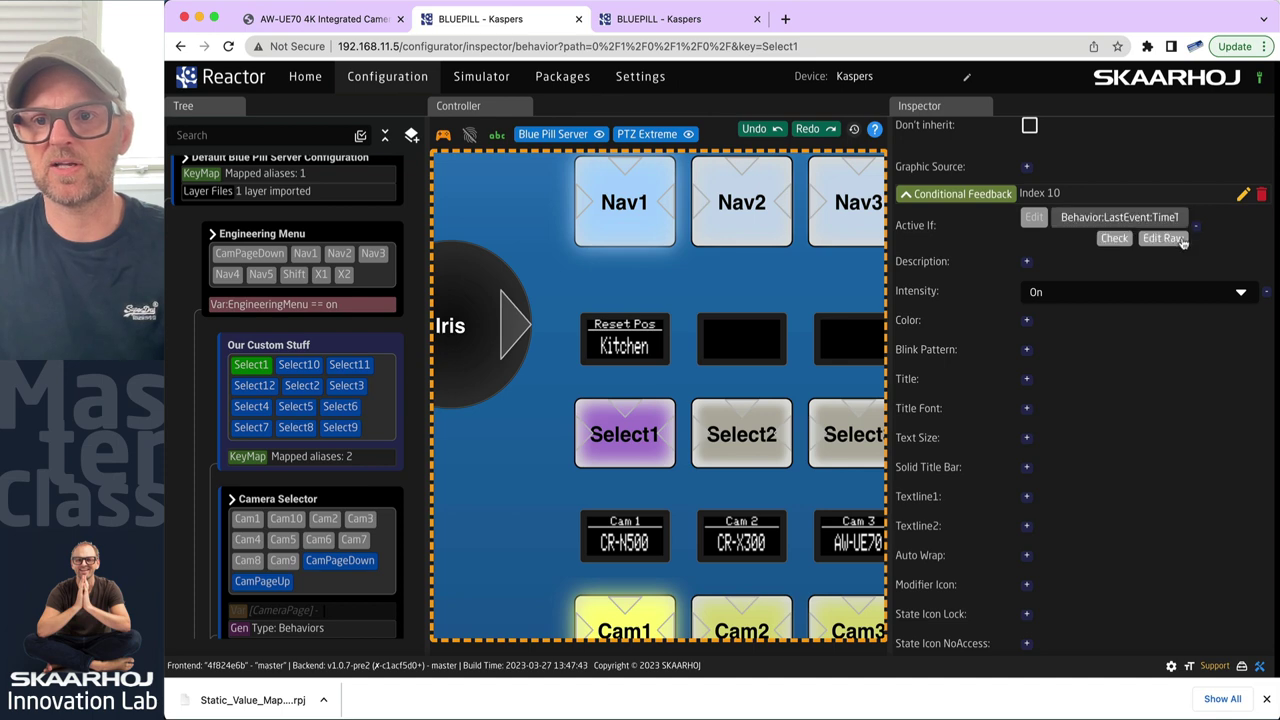
click(624, 450)
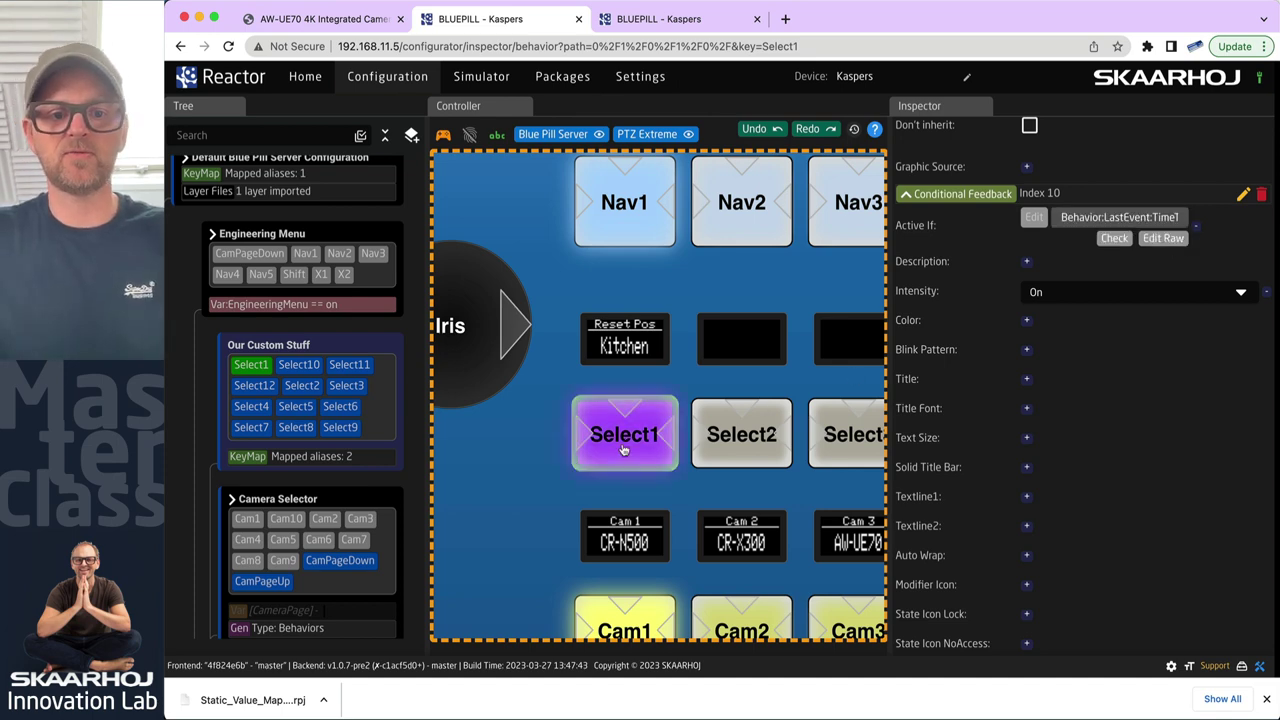
click(622, 450)
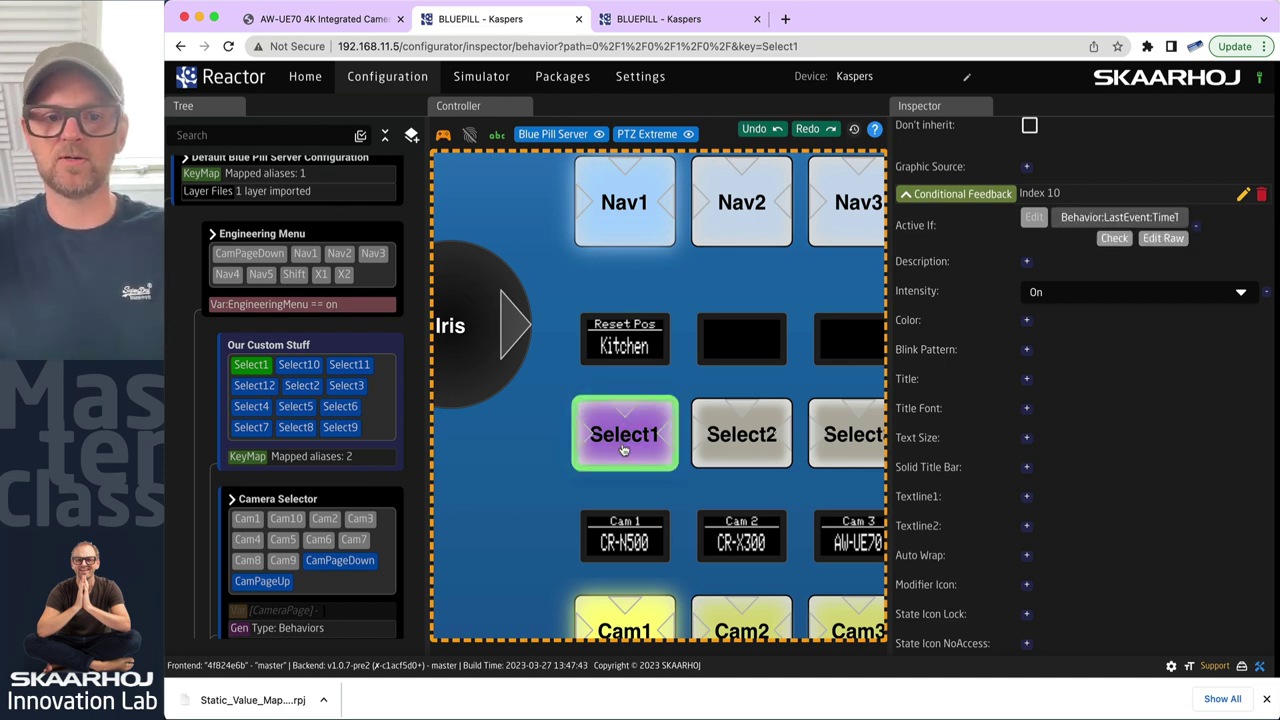
Set the raw Active If threshold back to 200 and trigger Select1 in the simulated controller again
click(1168, 238)
key(BackSpace)
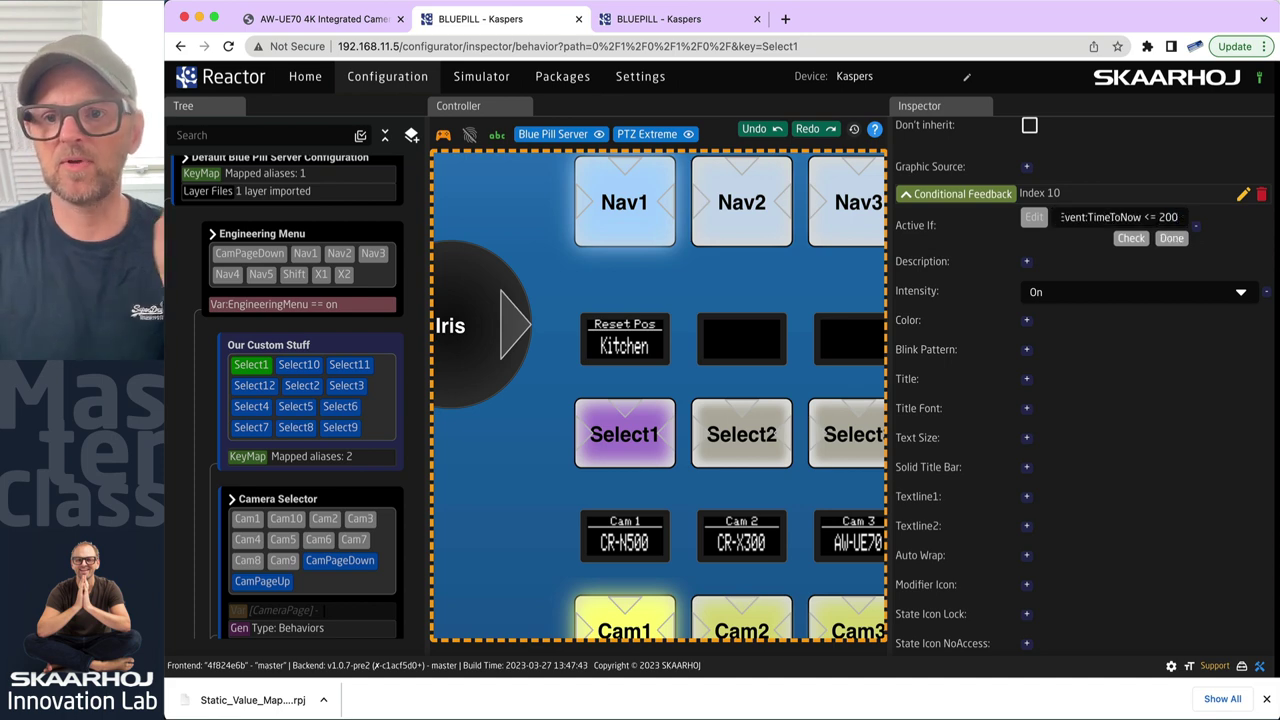
click(1171, 238)
click(636, 447)
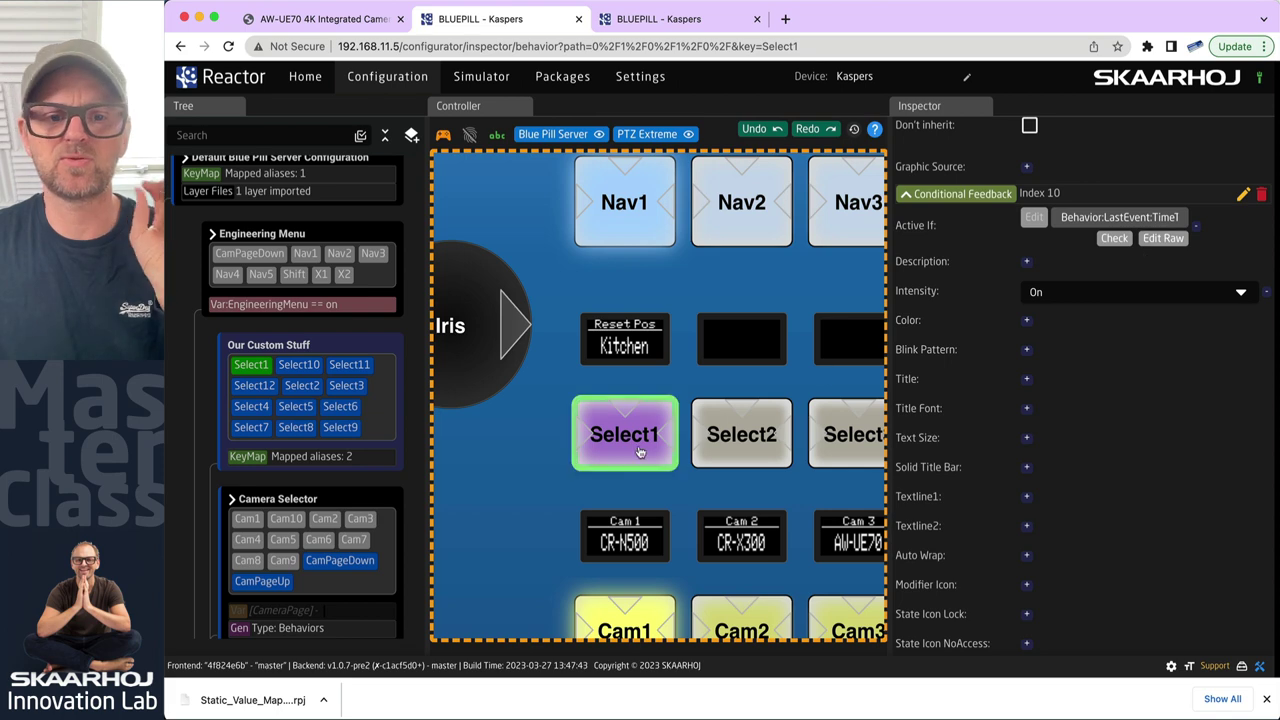
click(631, 448)
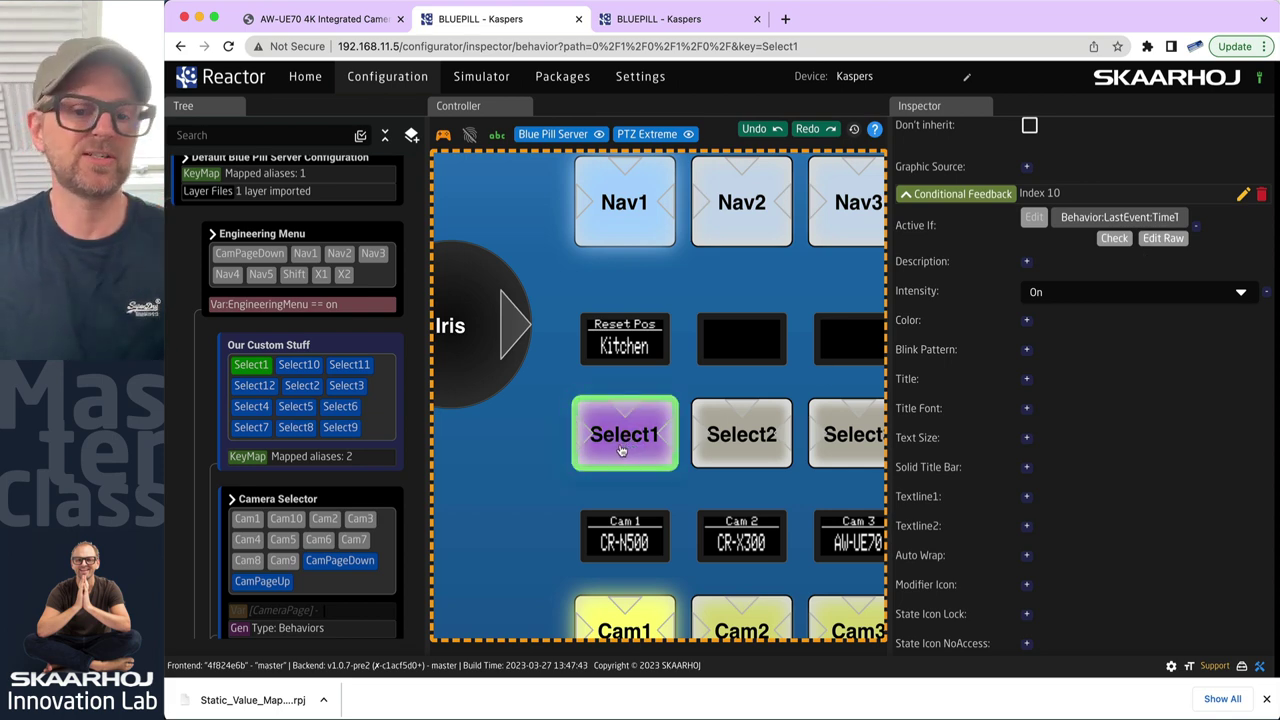
Switch to the AW-UE70 camera's web page, then zoom in and tilt the live view to frame the Canon camera on the shelf
scroll(621, 452, down, 5)
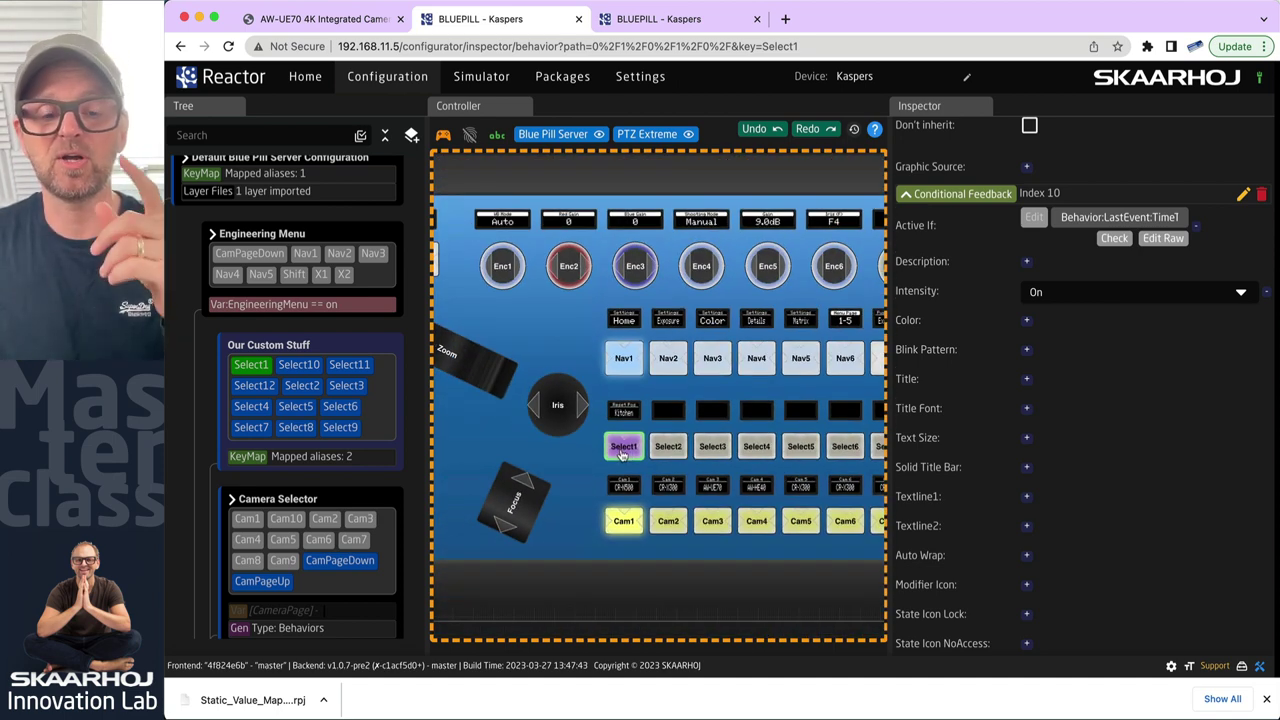
click(318, 19)
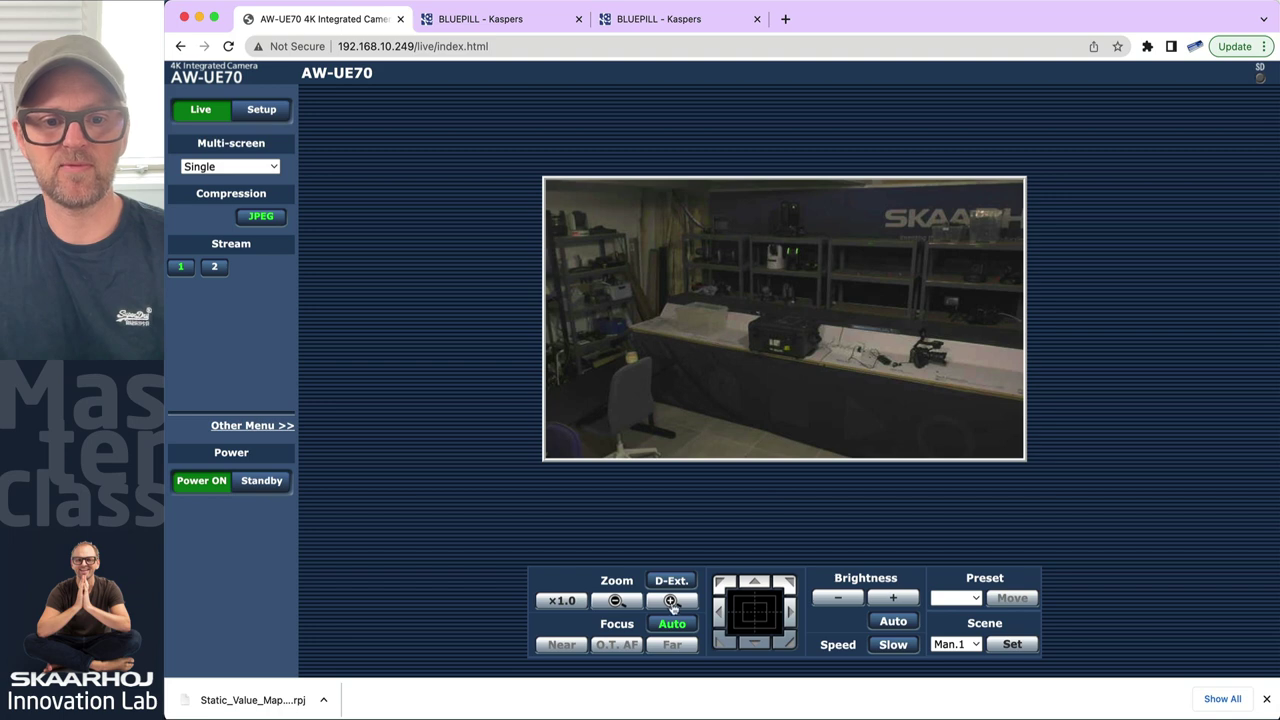
click(671, 601)
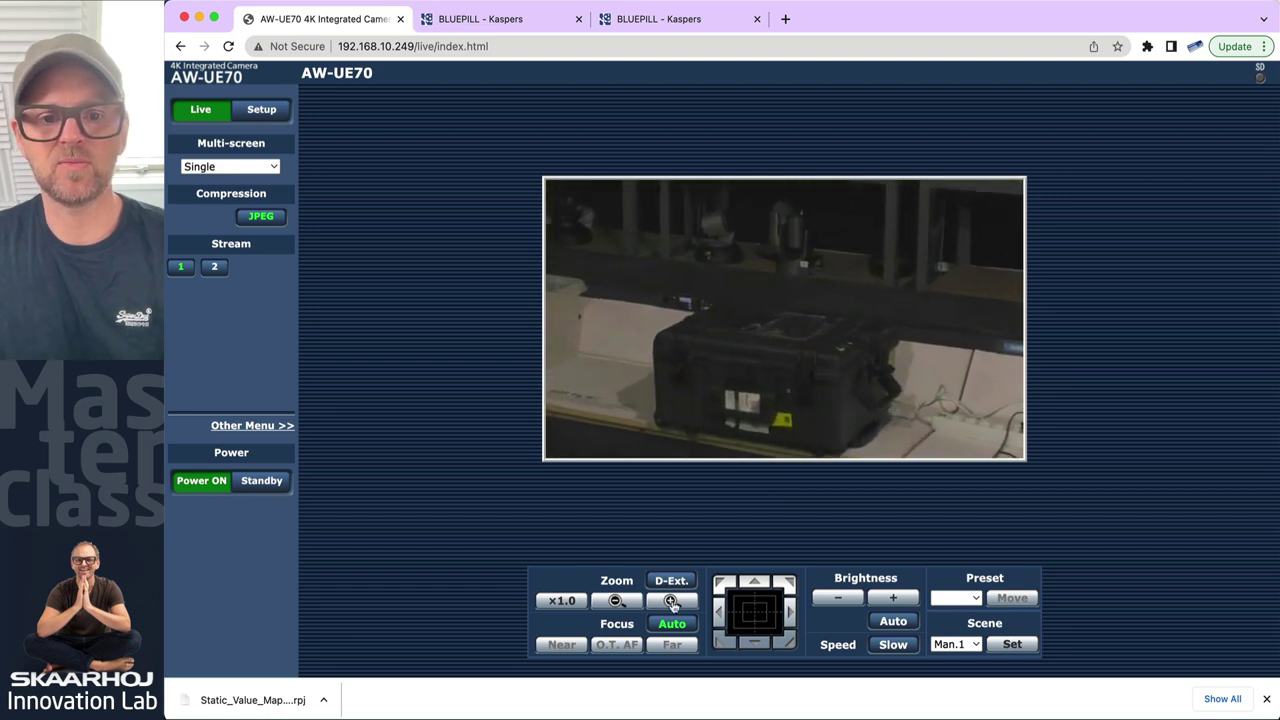
click(756, 585)
click(754, 643)
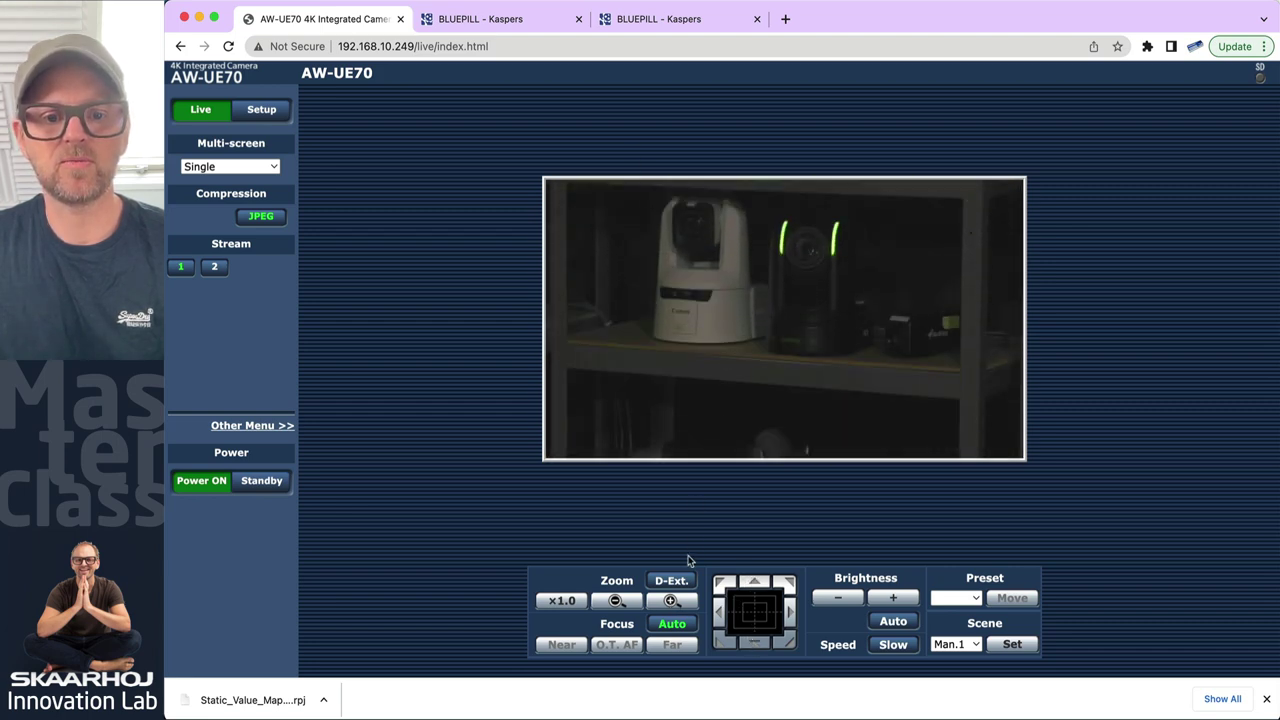
Split the AW-UE70 camera page into its own browser window beside the Reactor configurator and return to the configurator
click(508, 19)
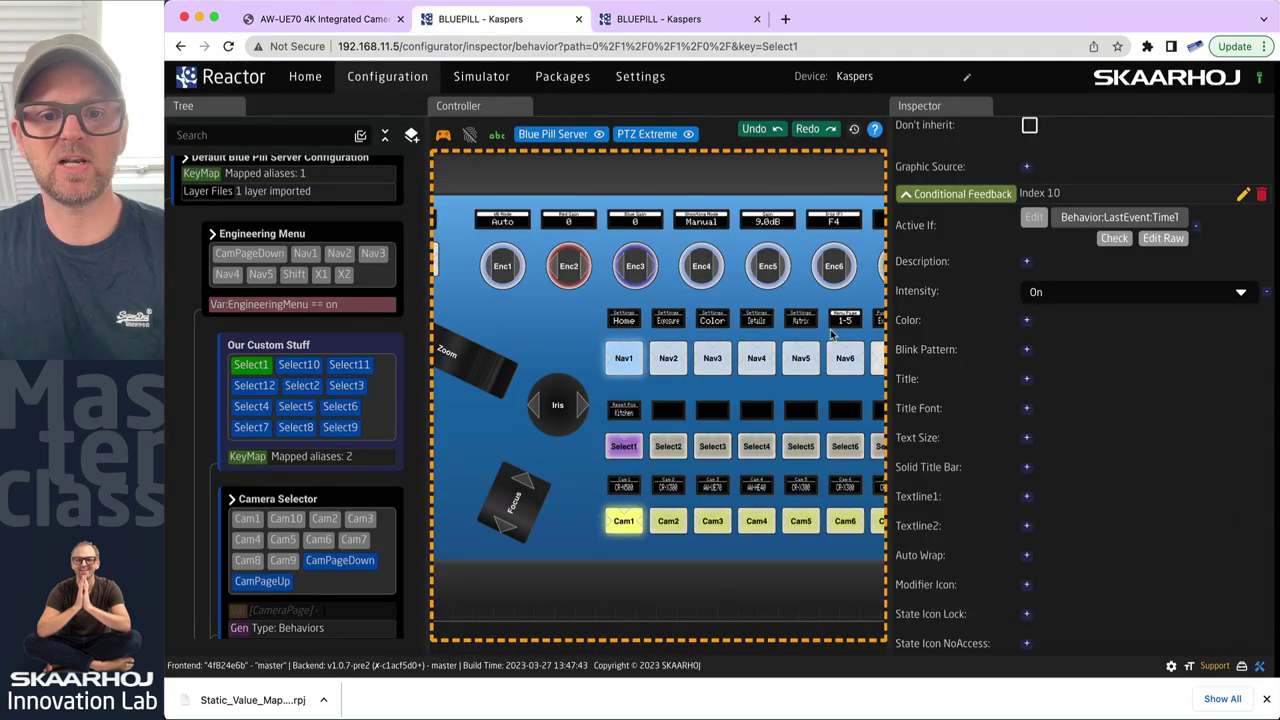
scroll(840, 362, right, 5)
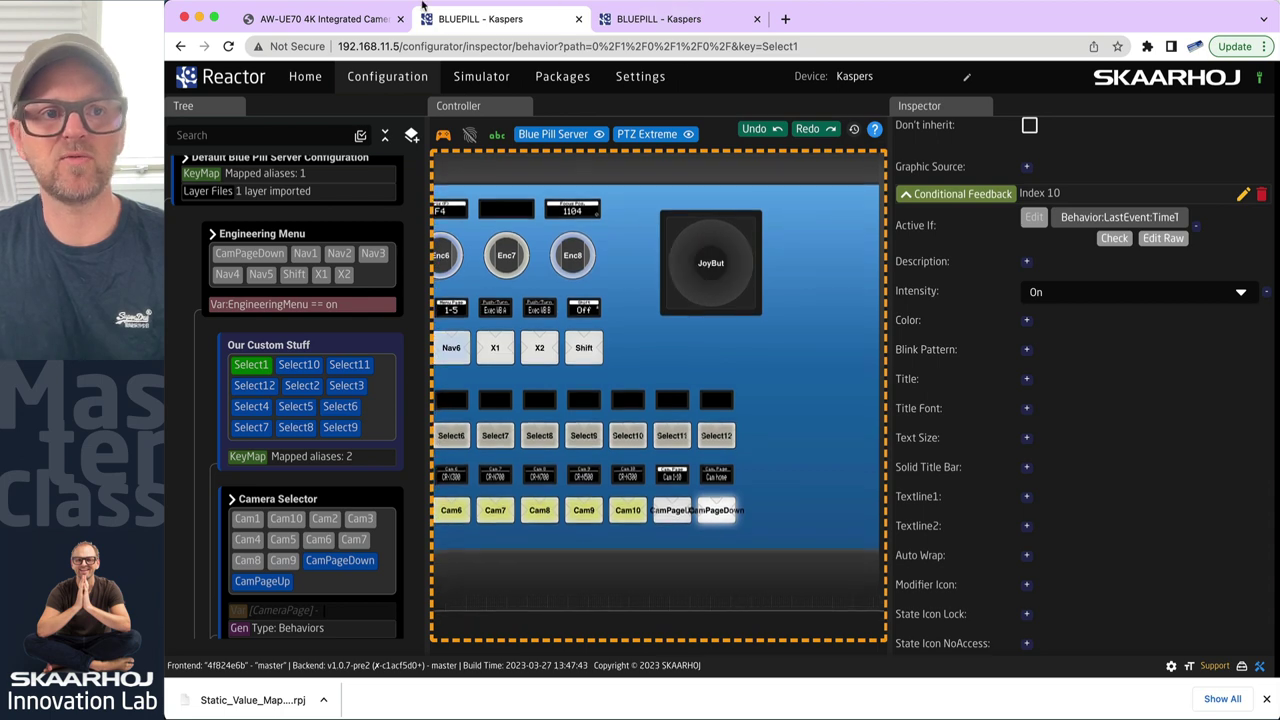
drag(330, 19, 1010, 86)
drag(636, 84, 1150, 131)
drag(1168, 32, 1030, 12)
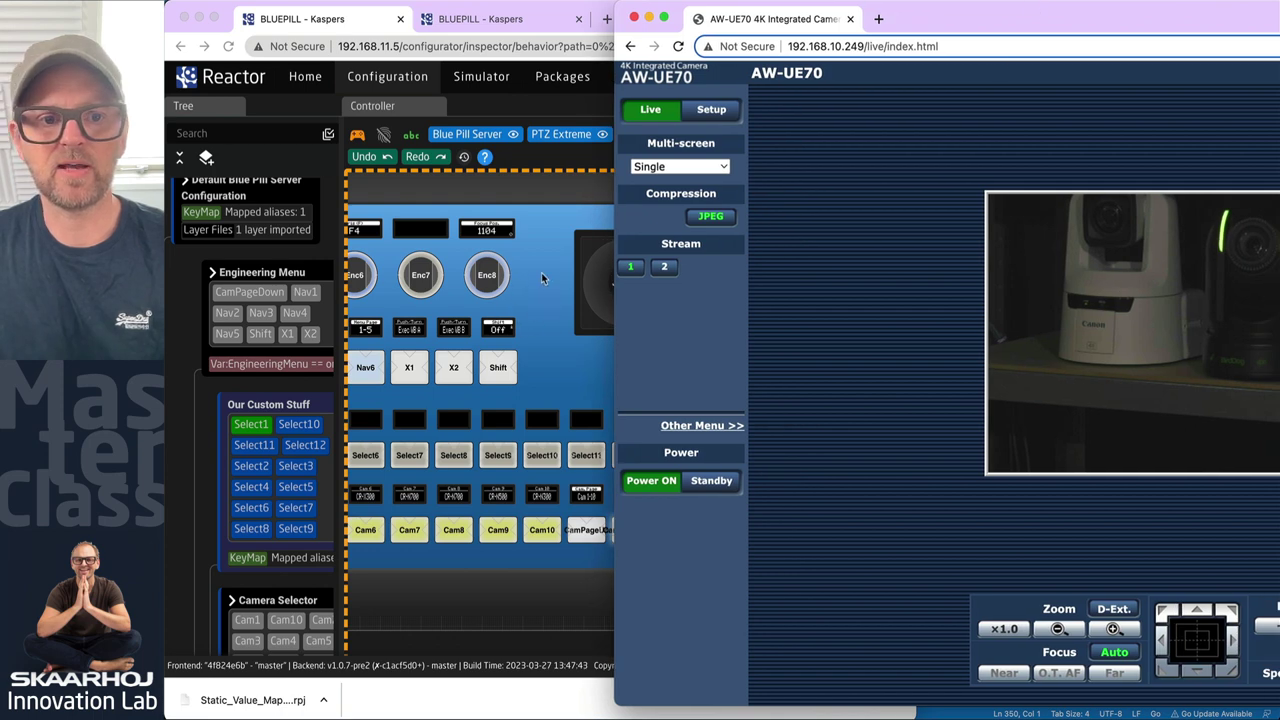
click(541, 278)
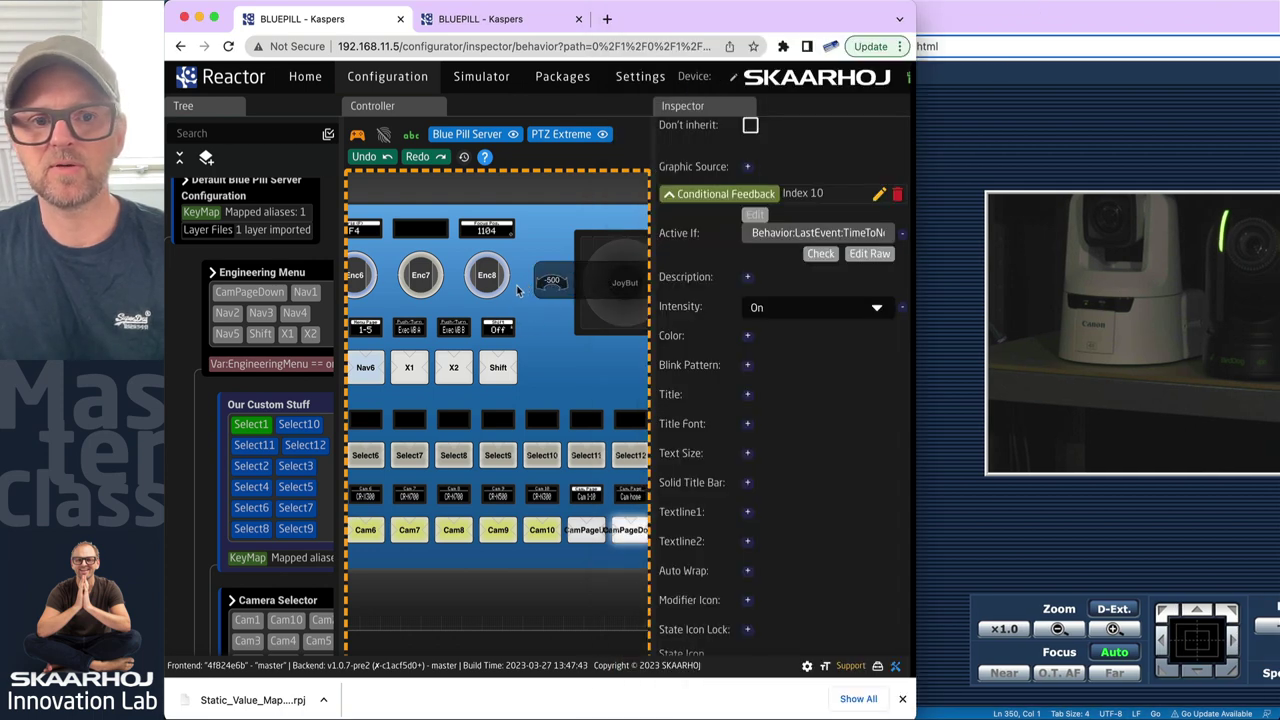
Steer the camera with the simulated joystick, trigger Select1, and review Select1's behavior settings
drag(588, 270, 543, 243)
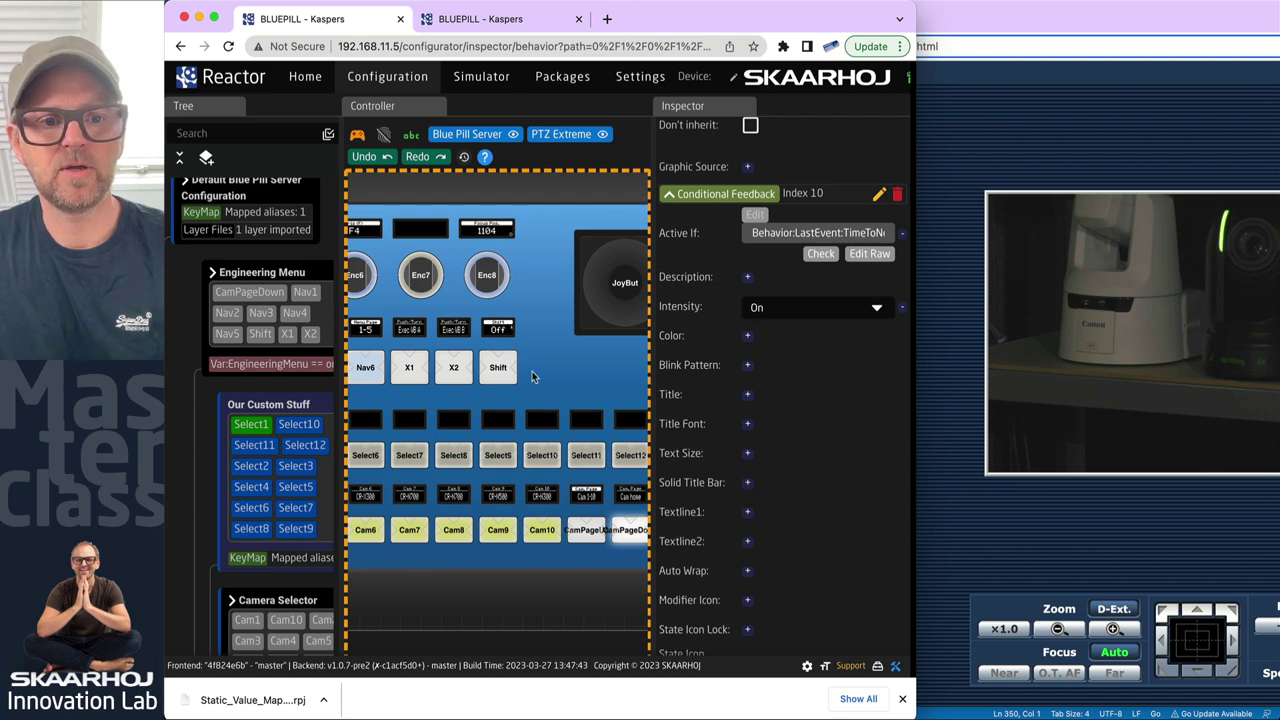
scroll(418, 403, left, 5)
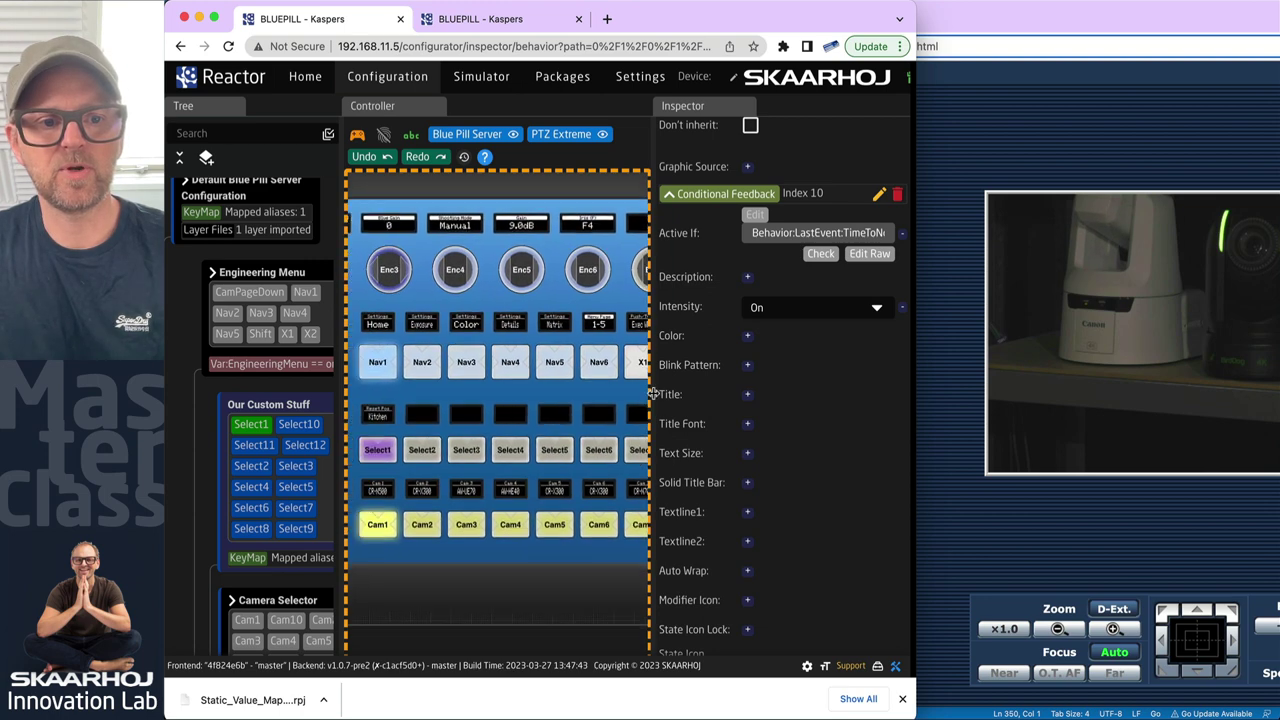
click(379, 455)
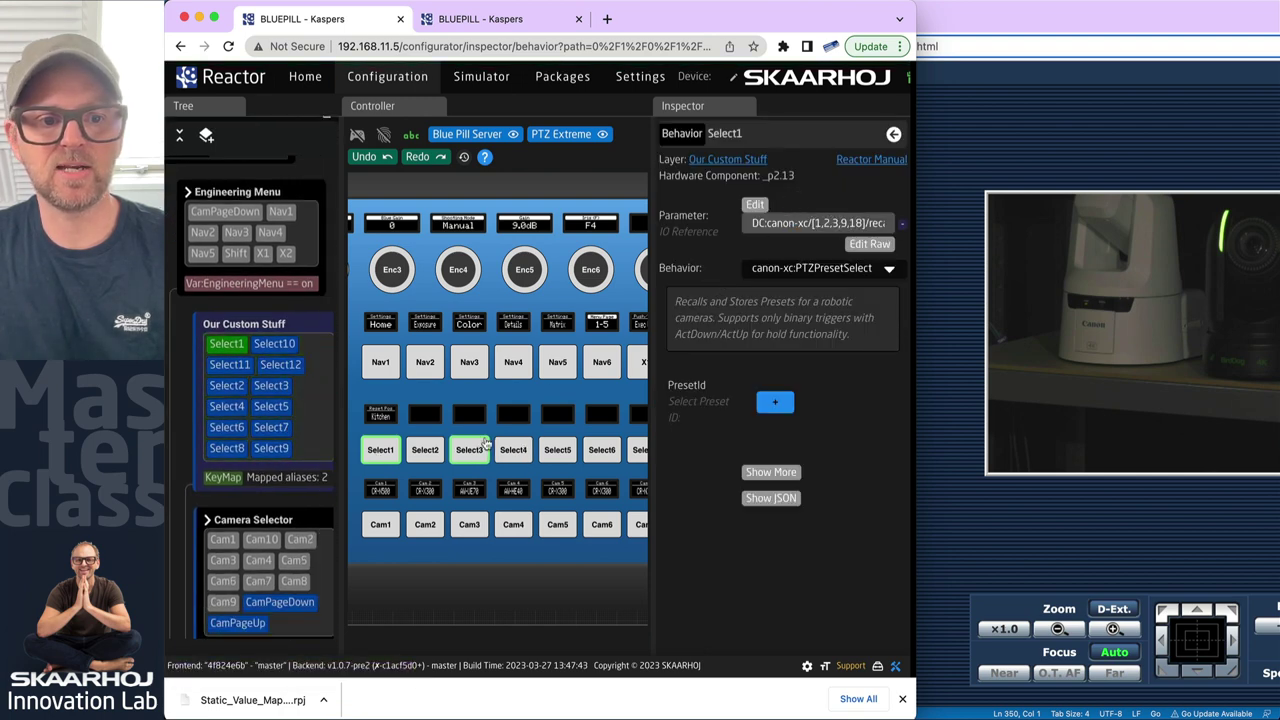
click(357, 134)
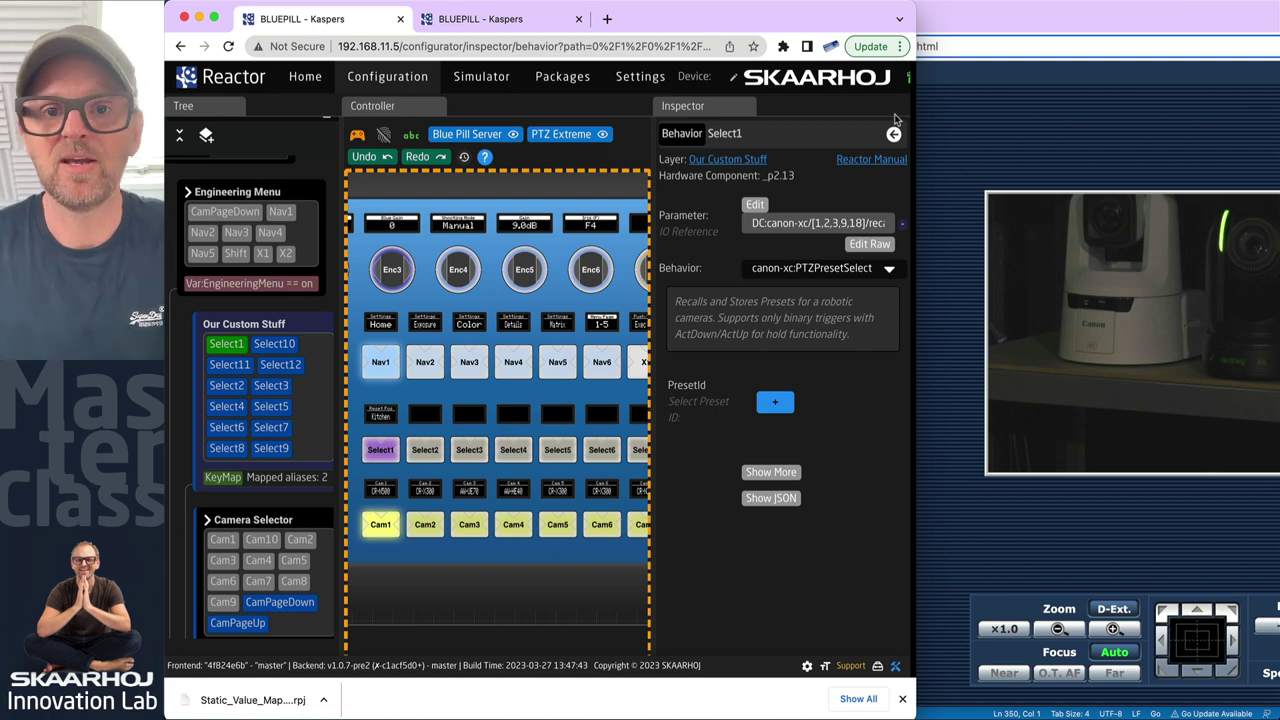
Enlarge the configurator window and add an Active If condition to the Our Custom Stuff layer
key(ctrl+alt+Return)
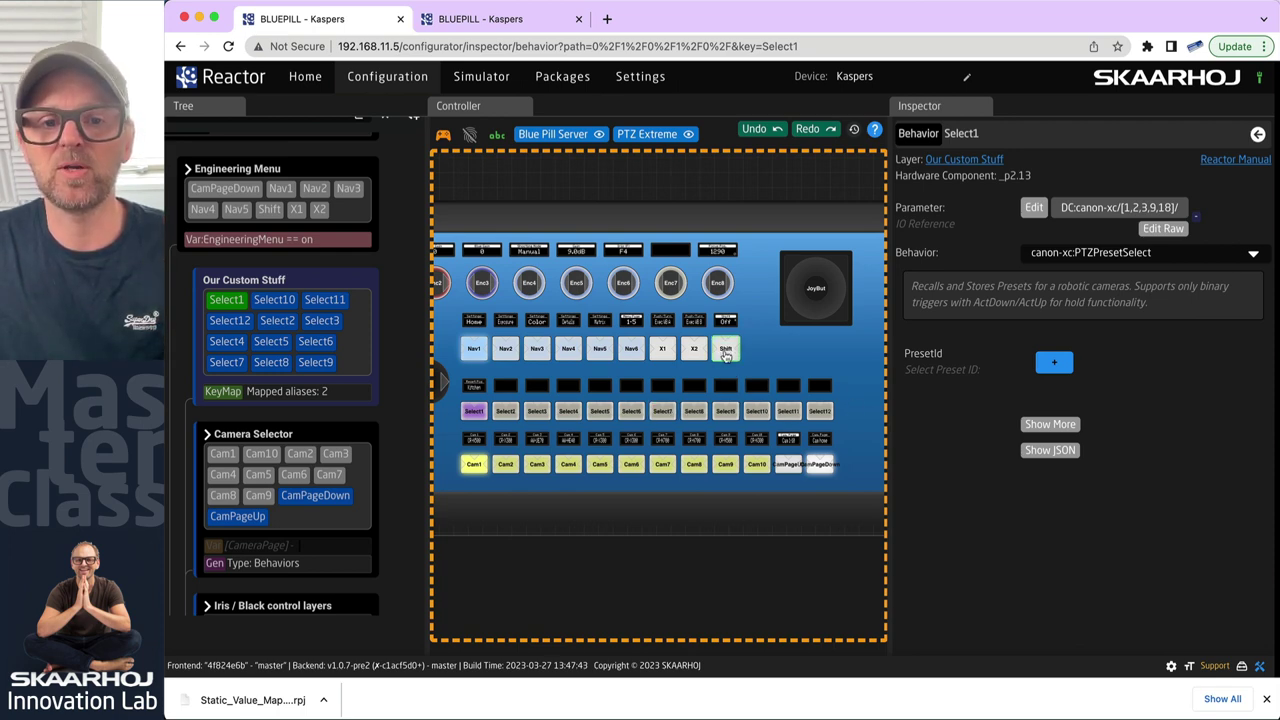
scroll(726, 356, up, 5)
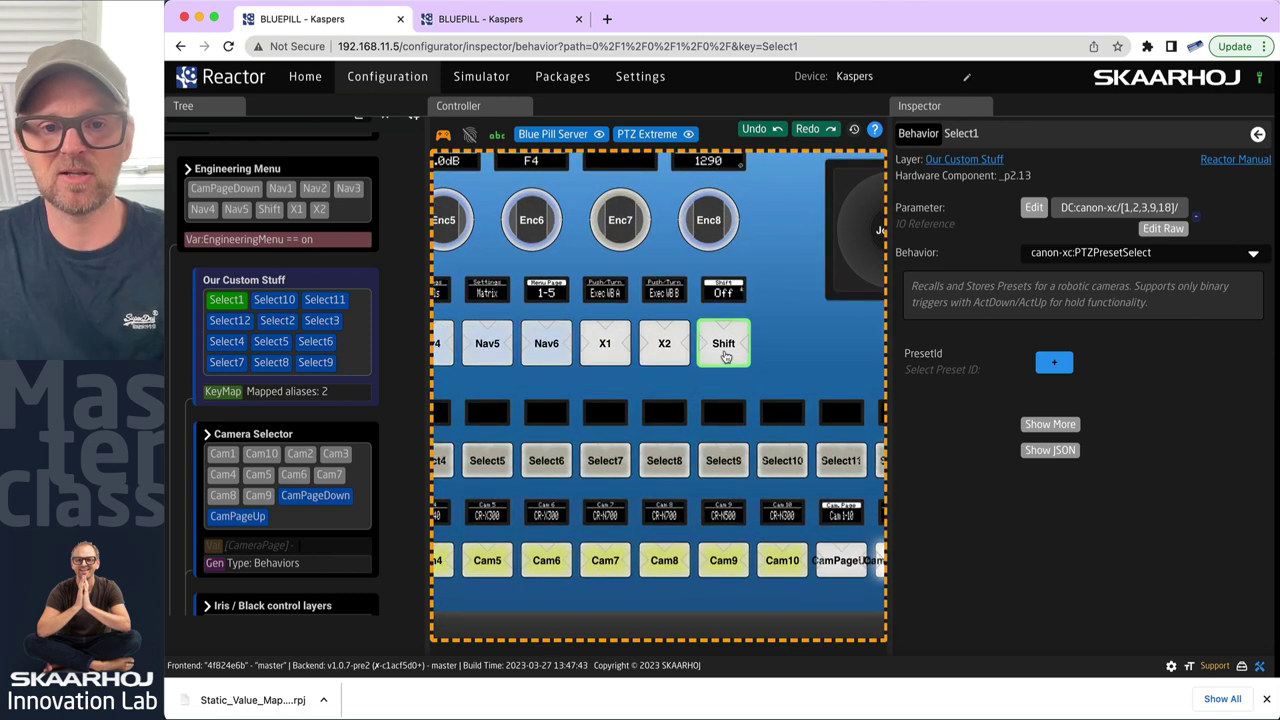
right_click(256, 283)
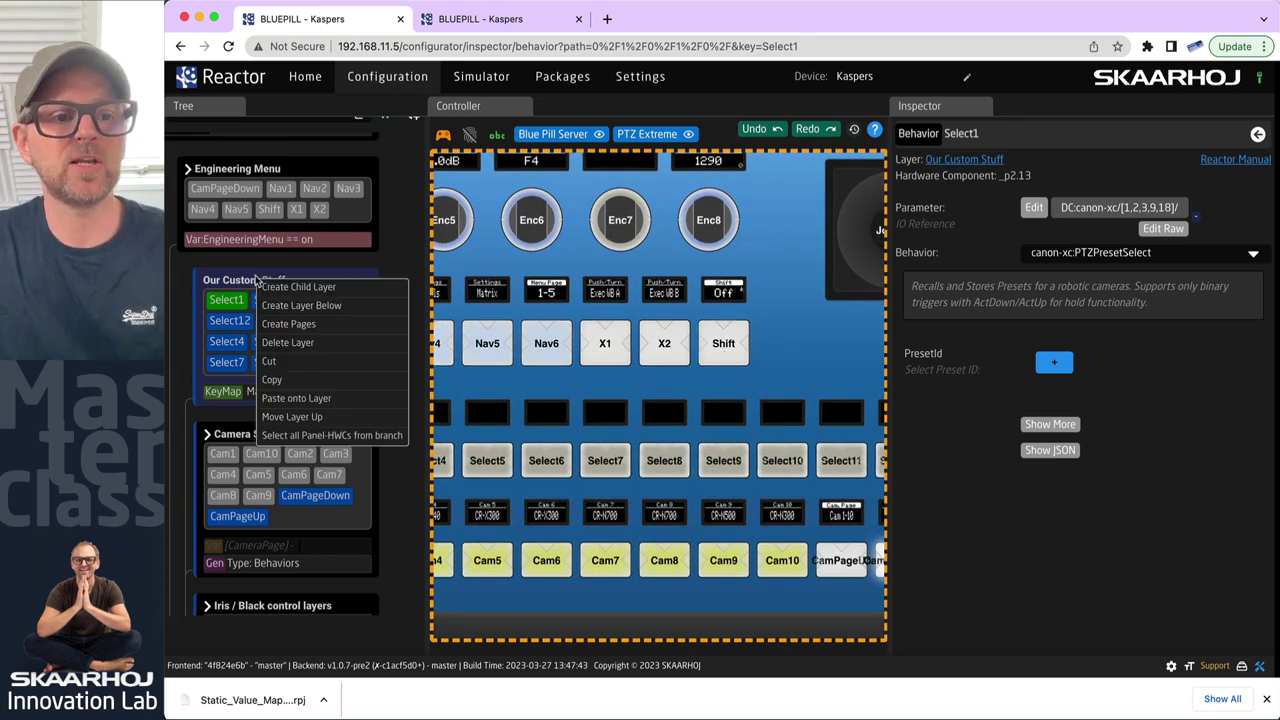
click(242, 282)
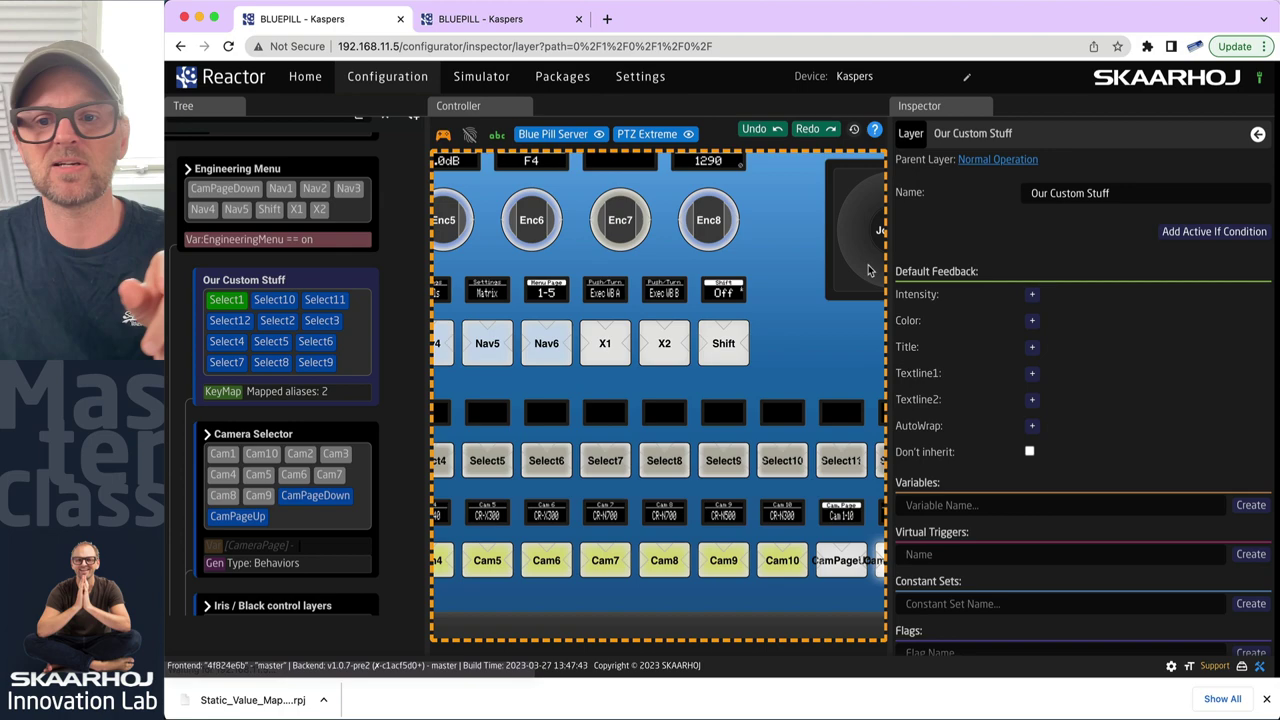
click(1216, 233)
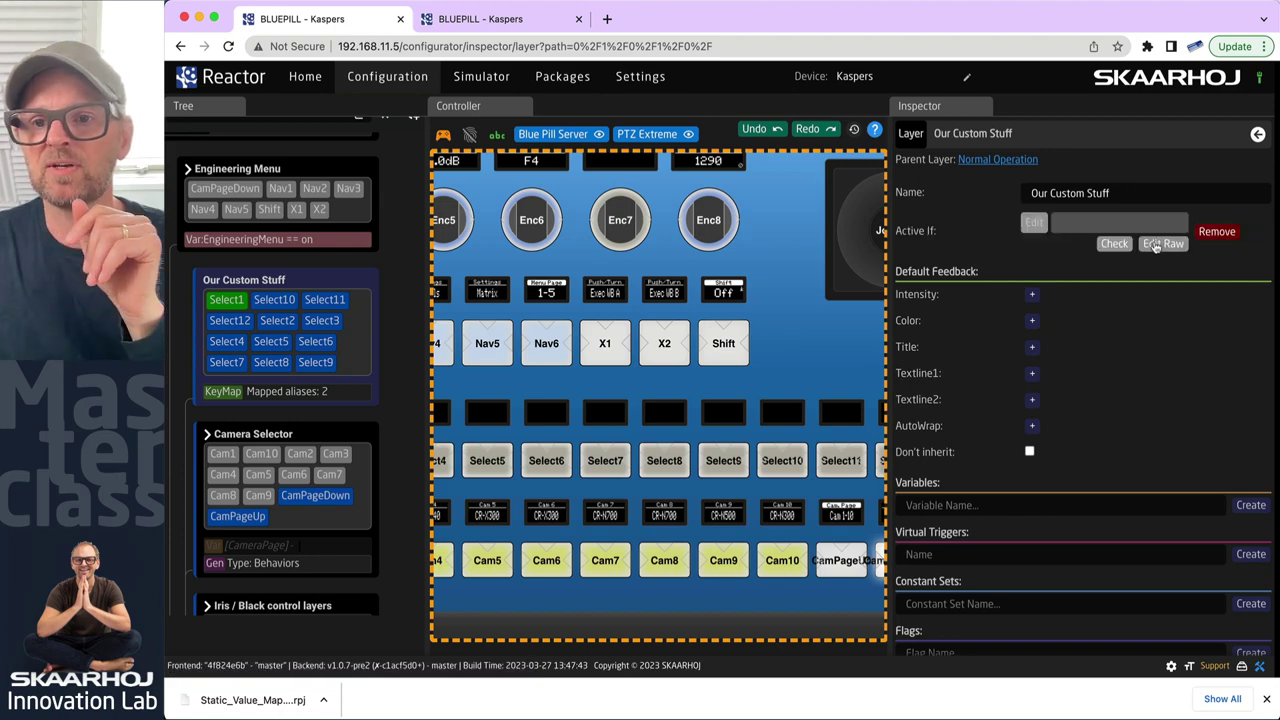
Set the first statement of the layer's Active If condition to the variable Shift
click(1034, 222)
click(394, 399)
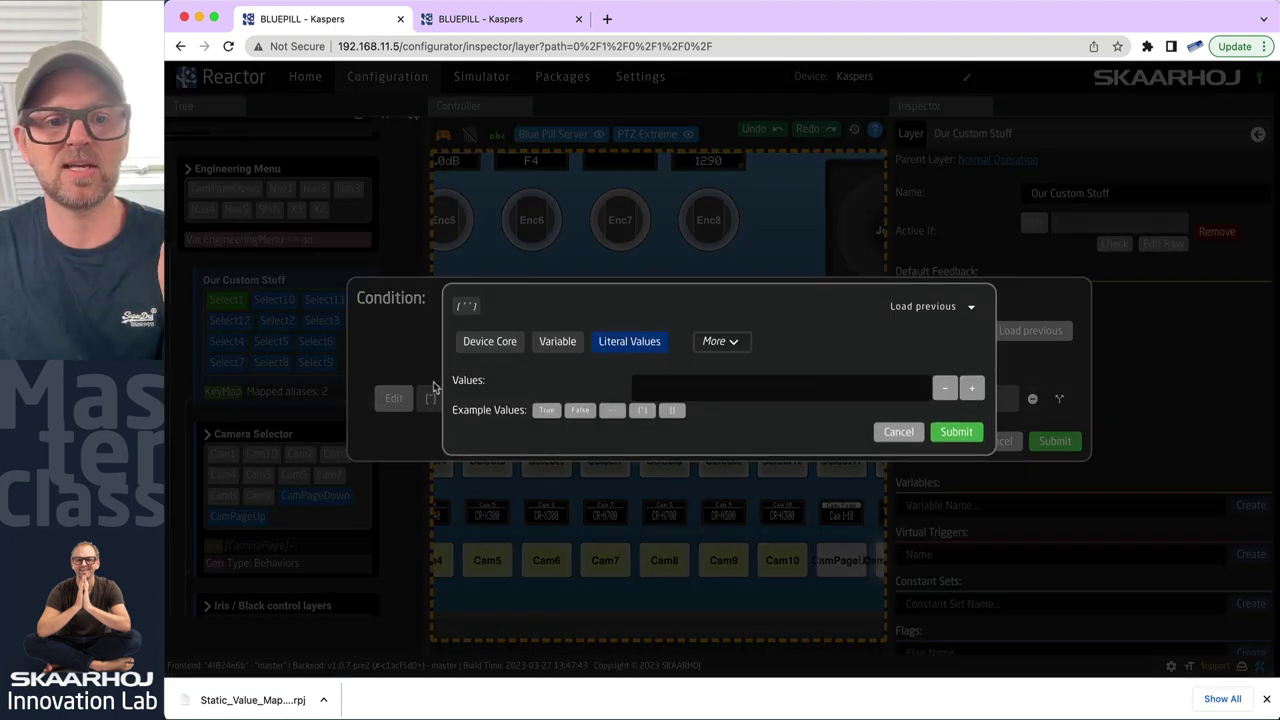
click(557, 341)
click(786, 385)
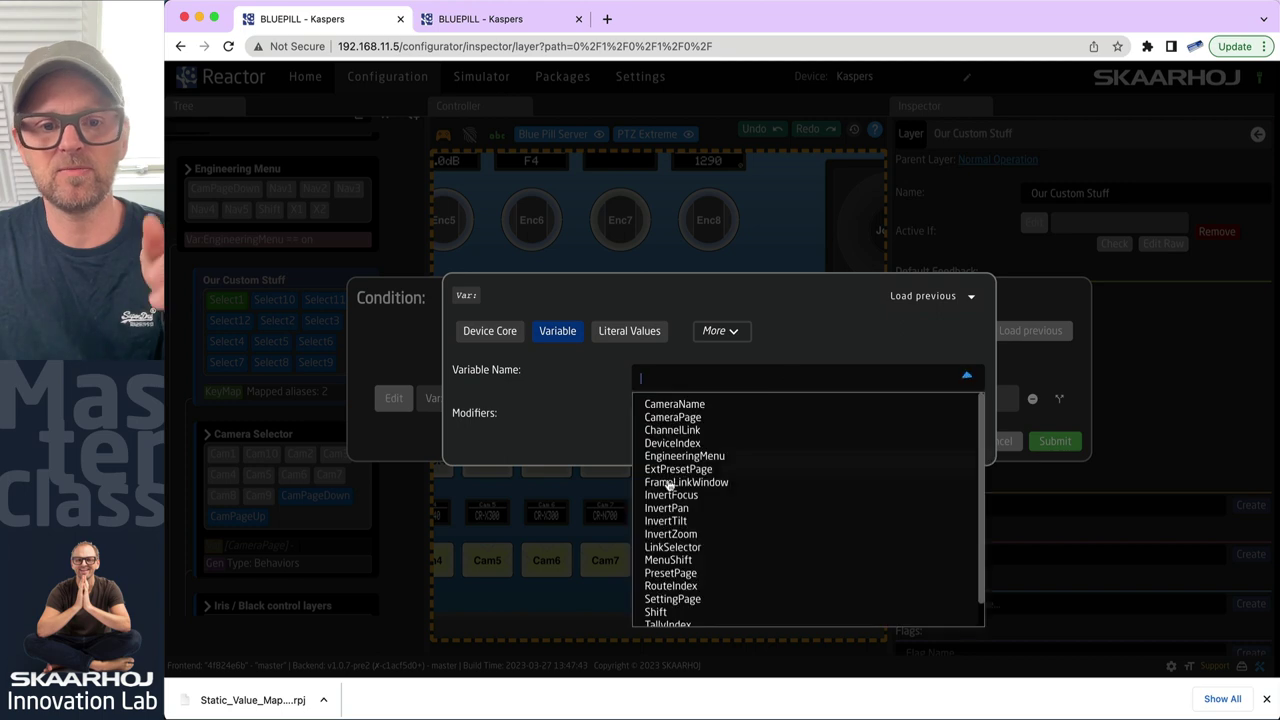
scroll(668, 597, down, 2)
click(668, 587)
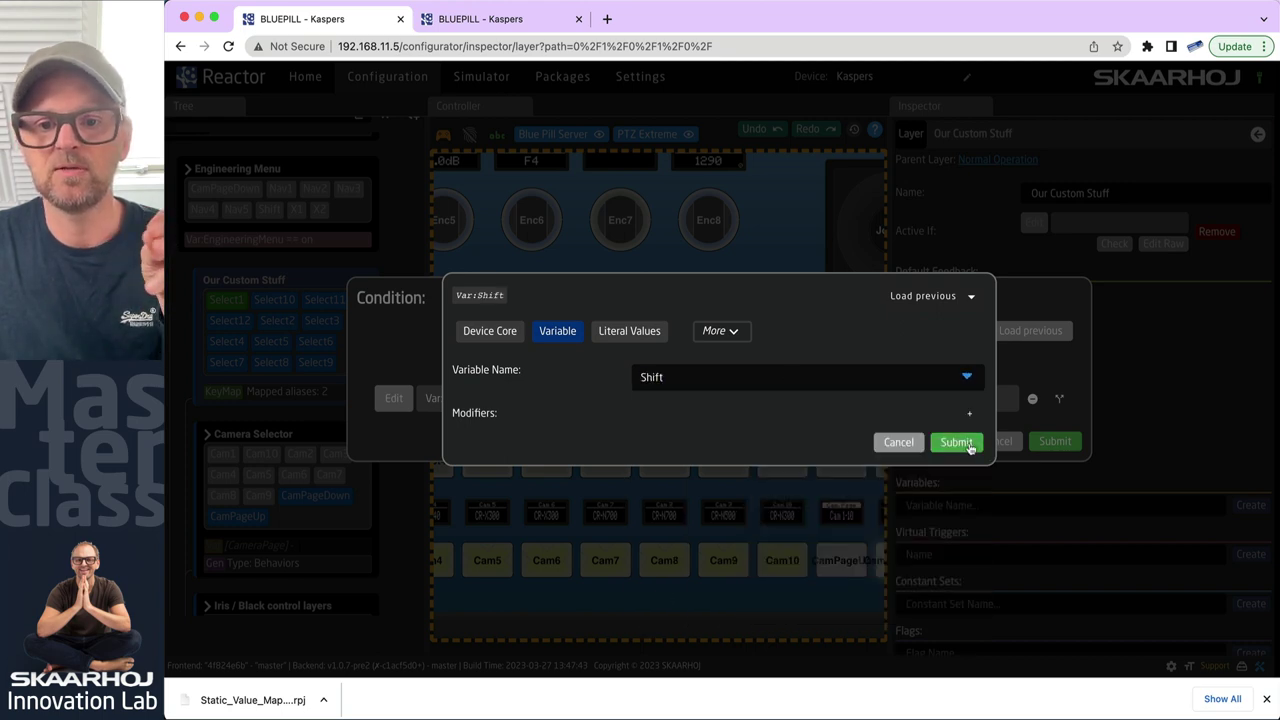
click(956, 443)
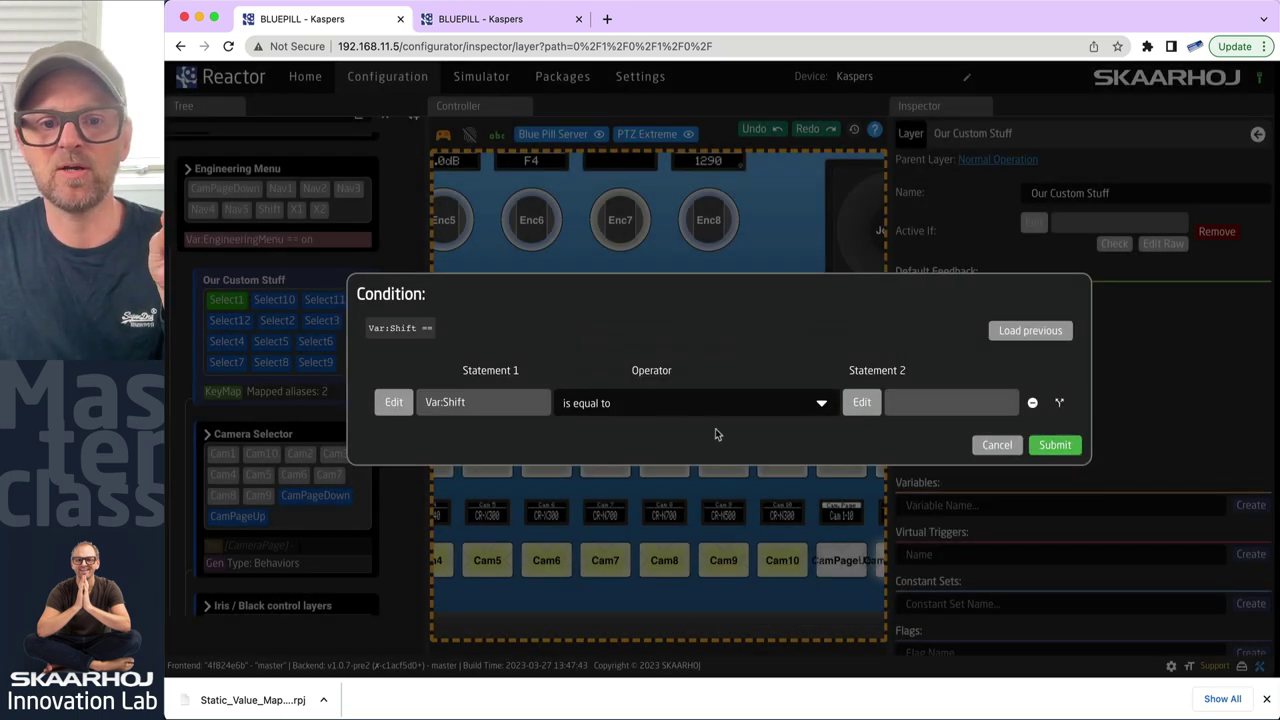
Complete the layer condition as Shift is equal to the literal value on and submit it
click(862, 402)
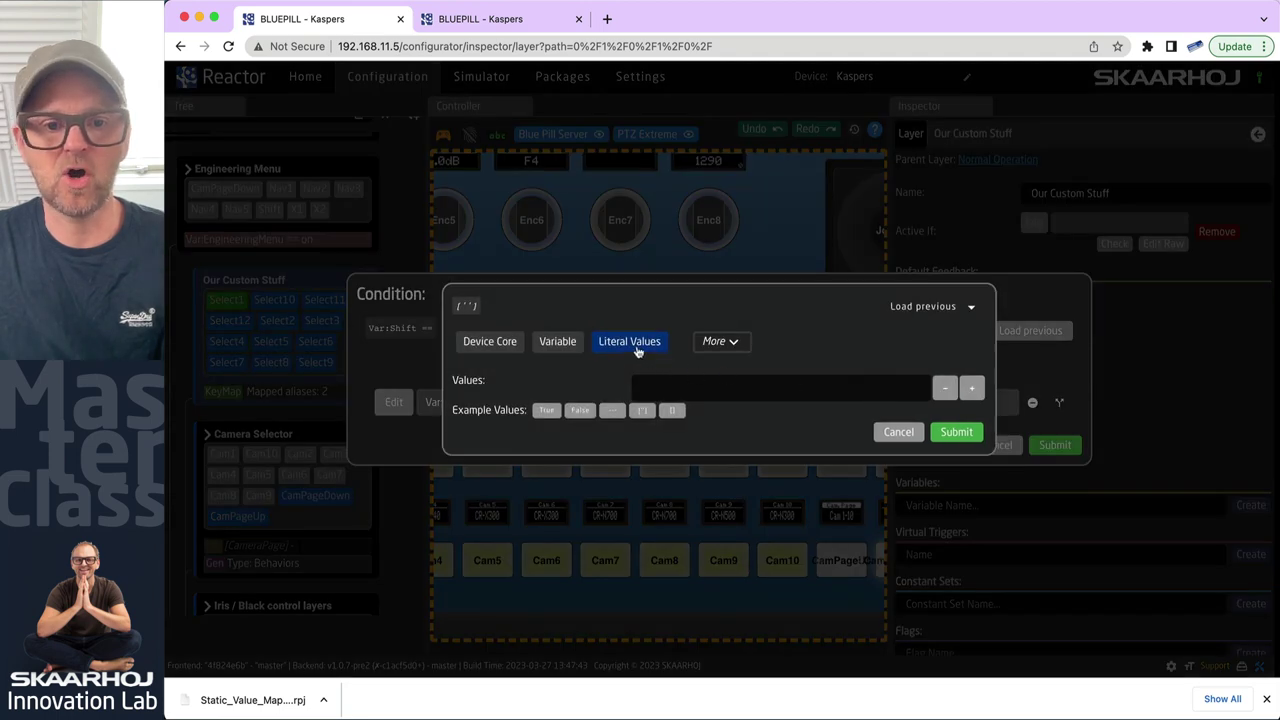
text(on)
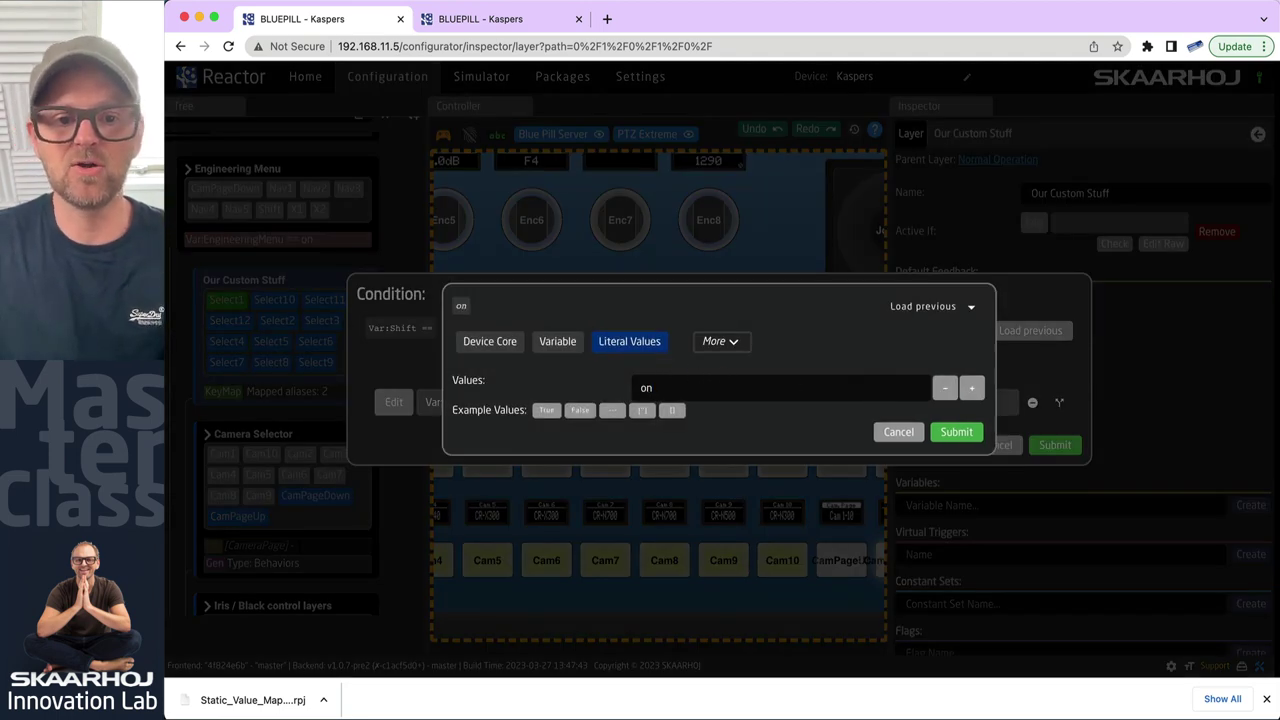
click(956, 431)
click(1054, 444)
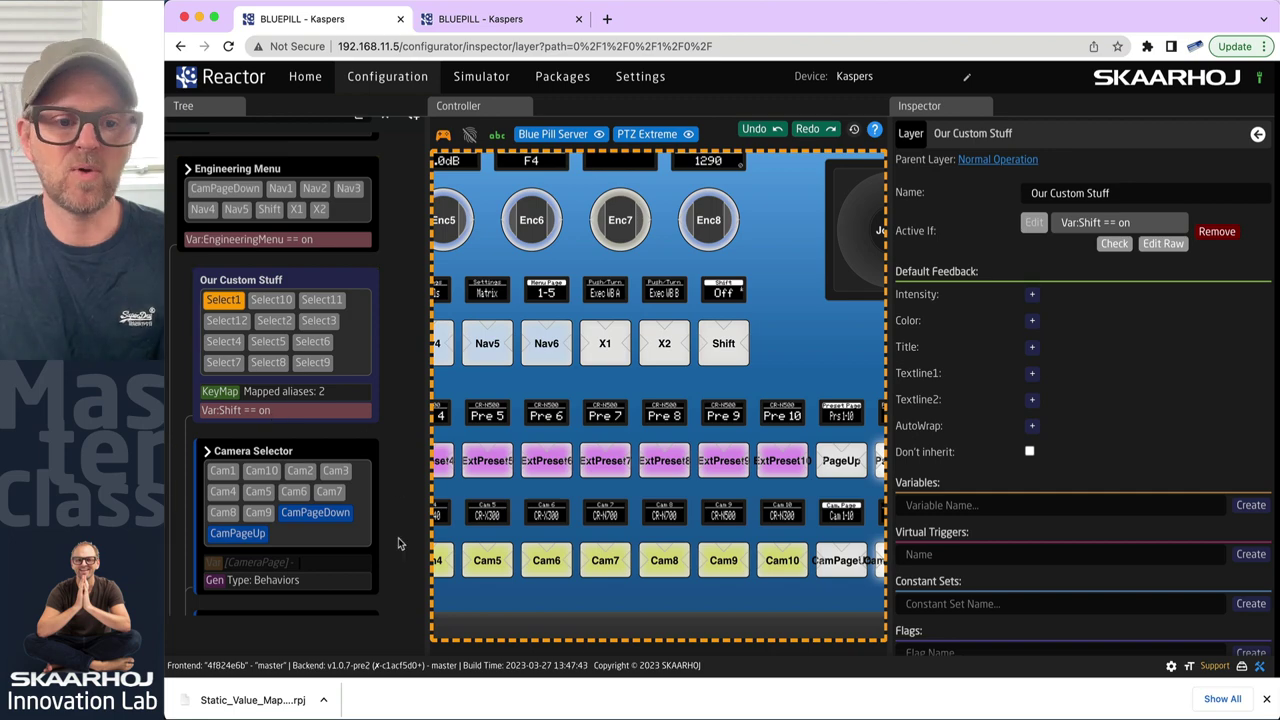
Leave simulation mode and examine the behavior assigned to the Shift button
scroll(332, 479, down, 5)
scroll(332, 479, down, 15)
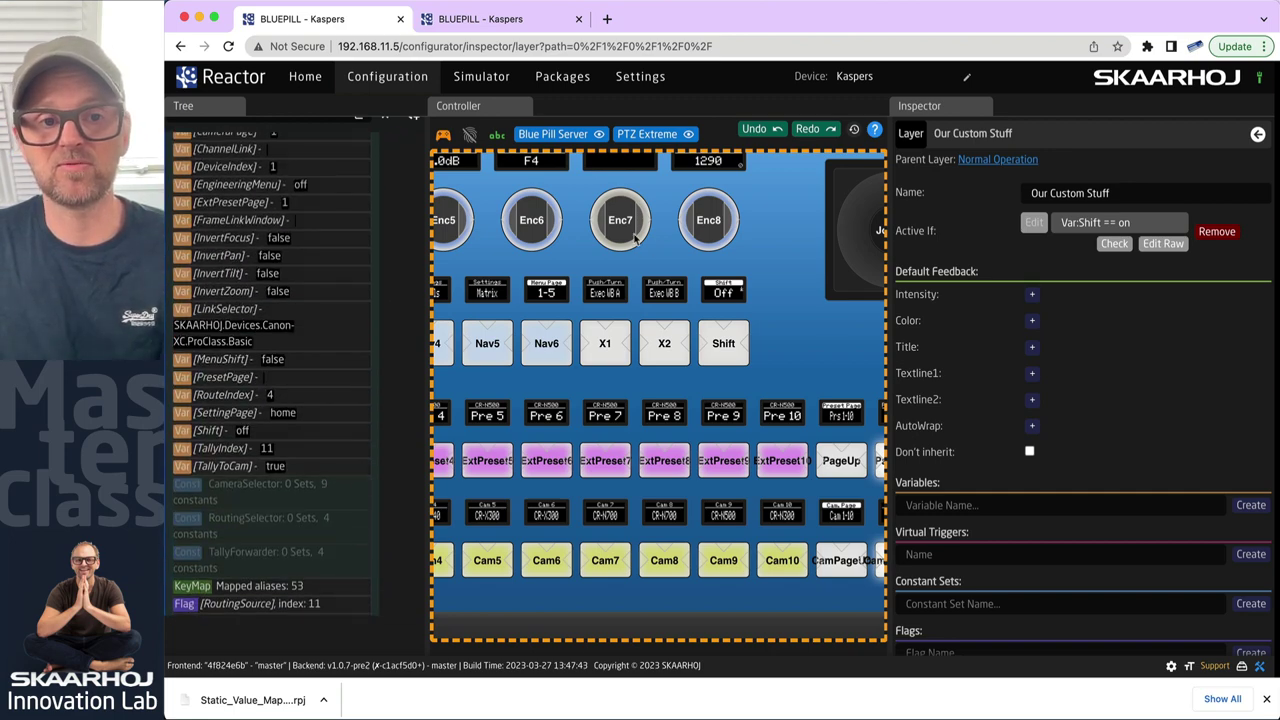
click(442, 133)
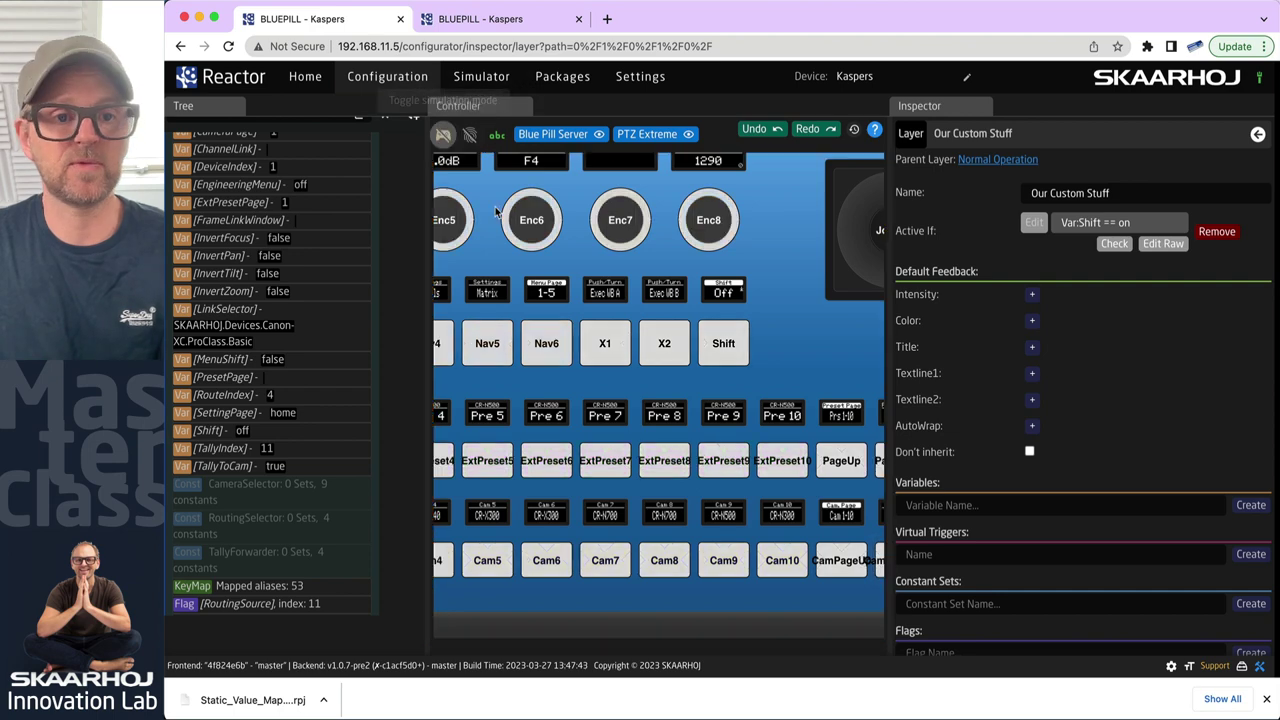
click(723, 348)
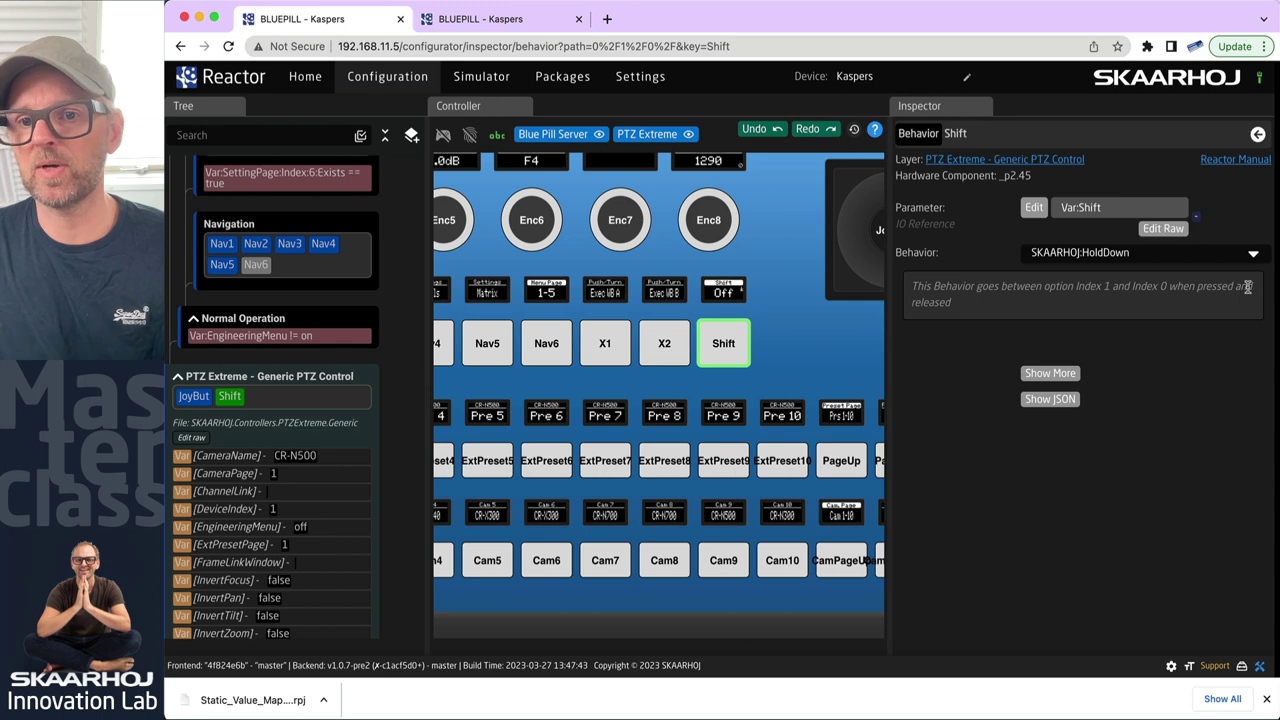
Open the Shift variable of the PTZ Extreme - Generic PTZ Control layer and examine its option values
scroll(388, 514, down, 6)
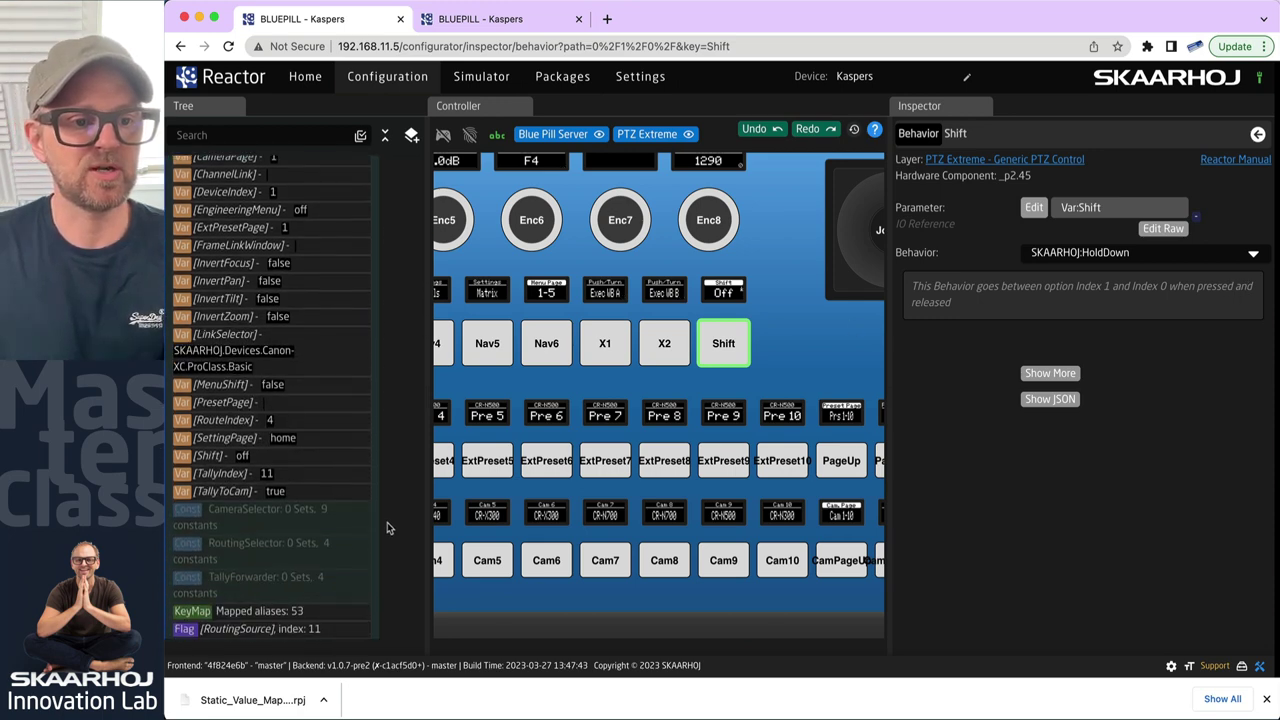
click(205, 474)
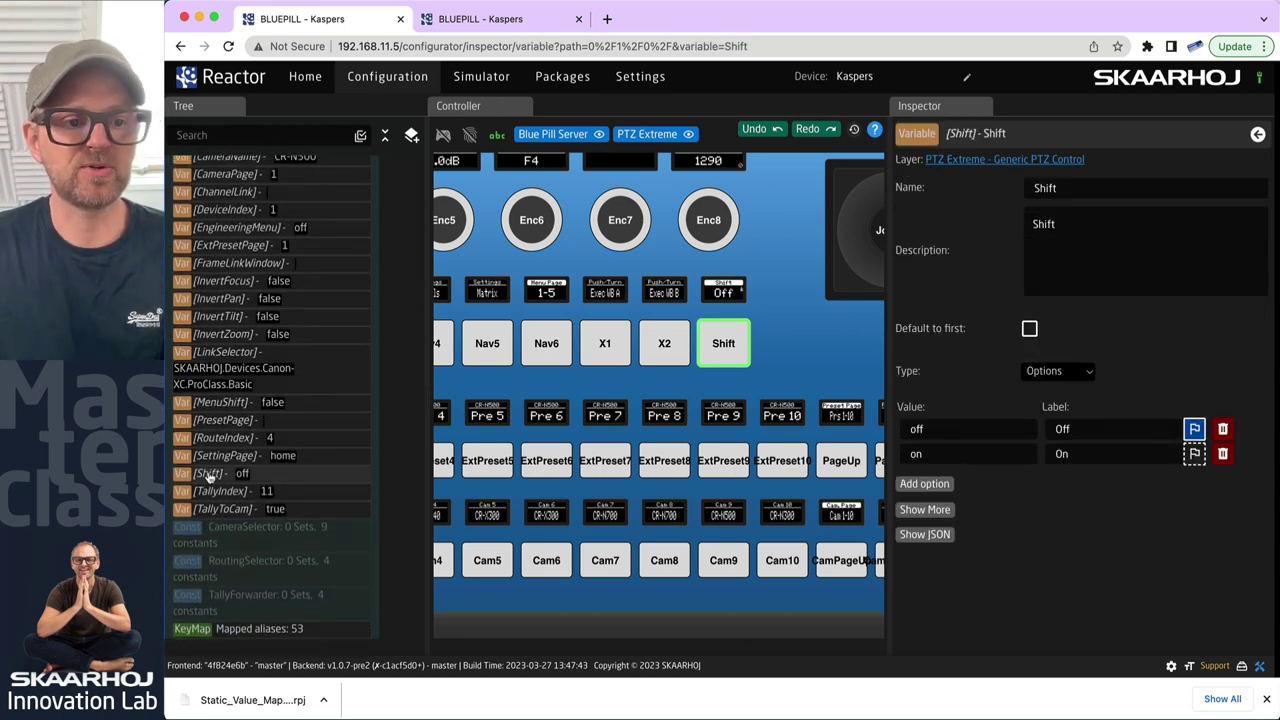
drag(945, 432, 897, 456)
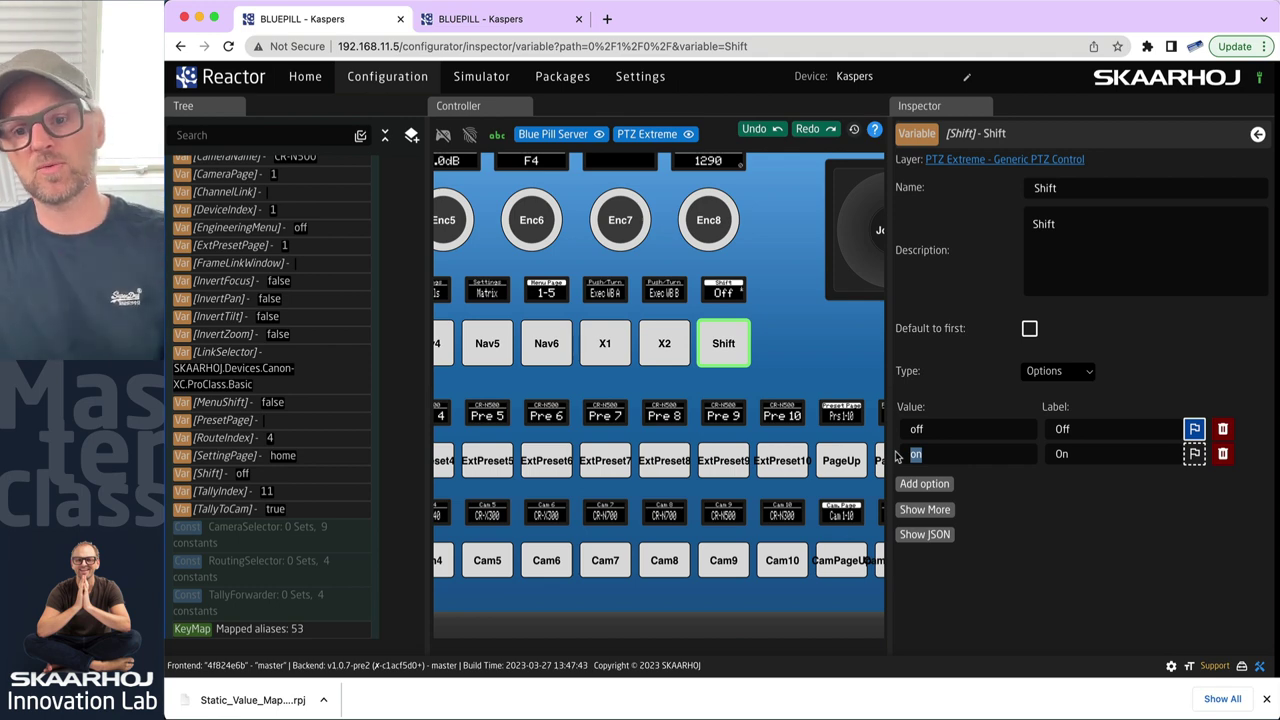
drag(927, 436, 908, 431)
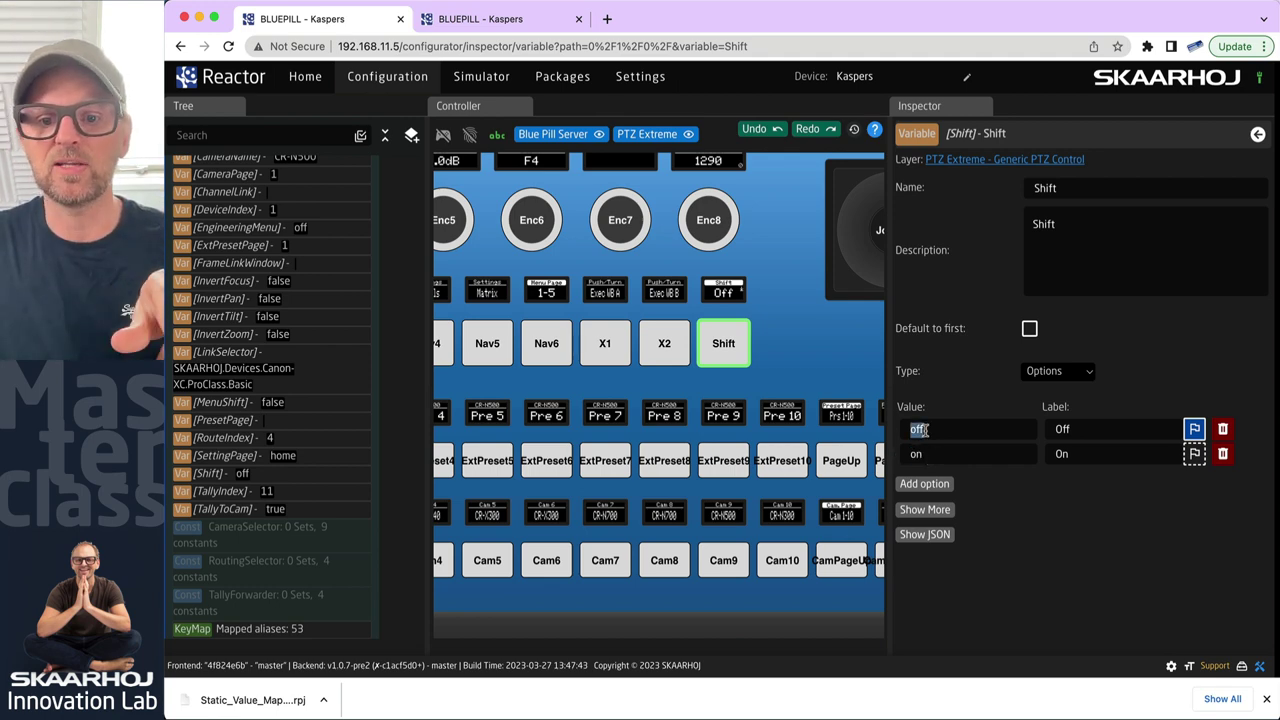
Return to the Our Custom Stuff layer, turn simulation mode back on, and trigger Shift repeatedly to test the layer condition
scroll(323, 321, up, 10)
scroll(323, 321, up, 15)
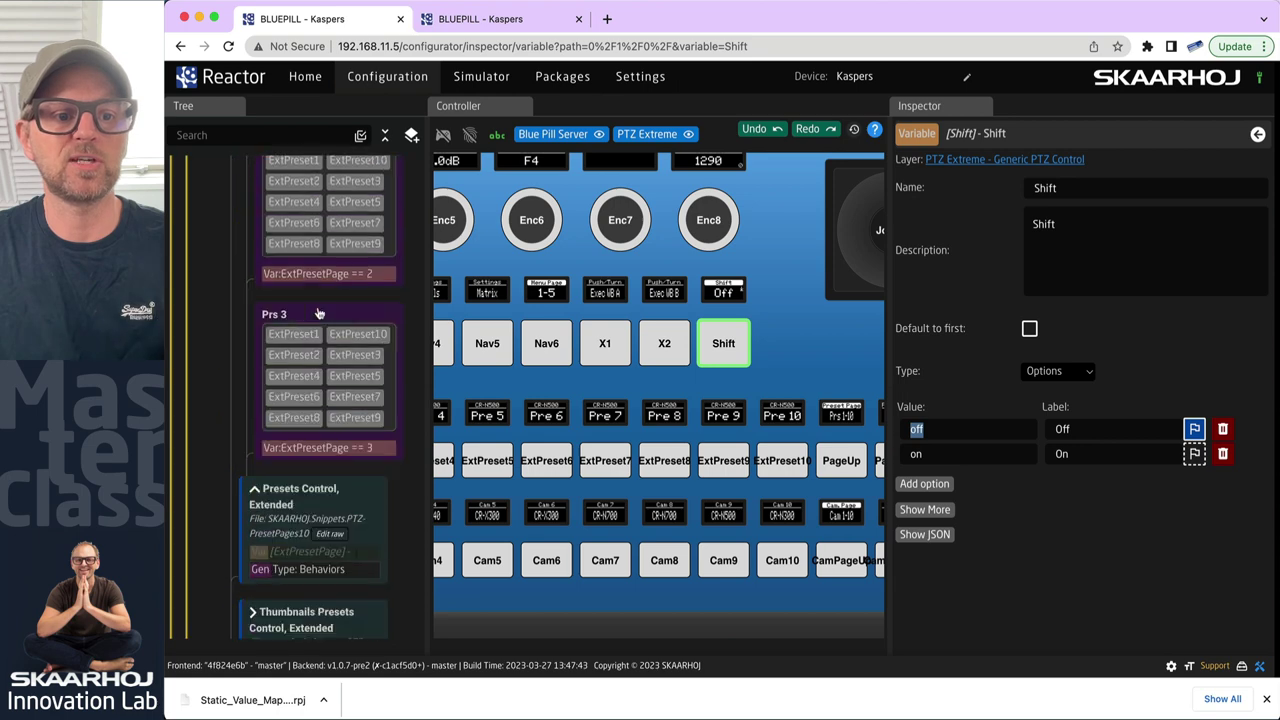
scroll(285, 531, up, 5)
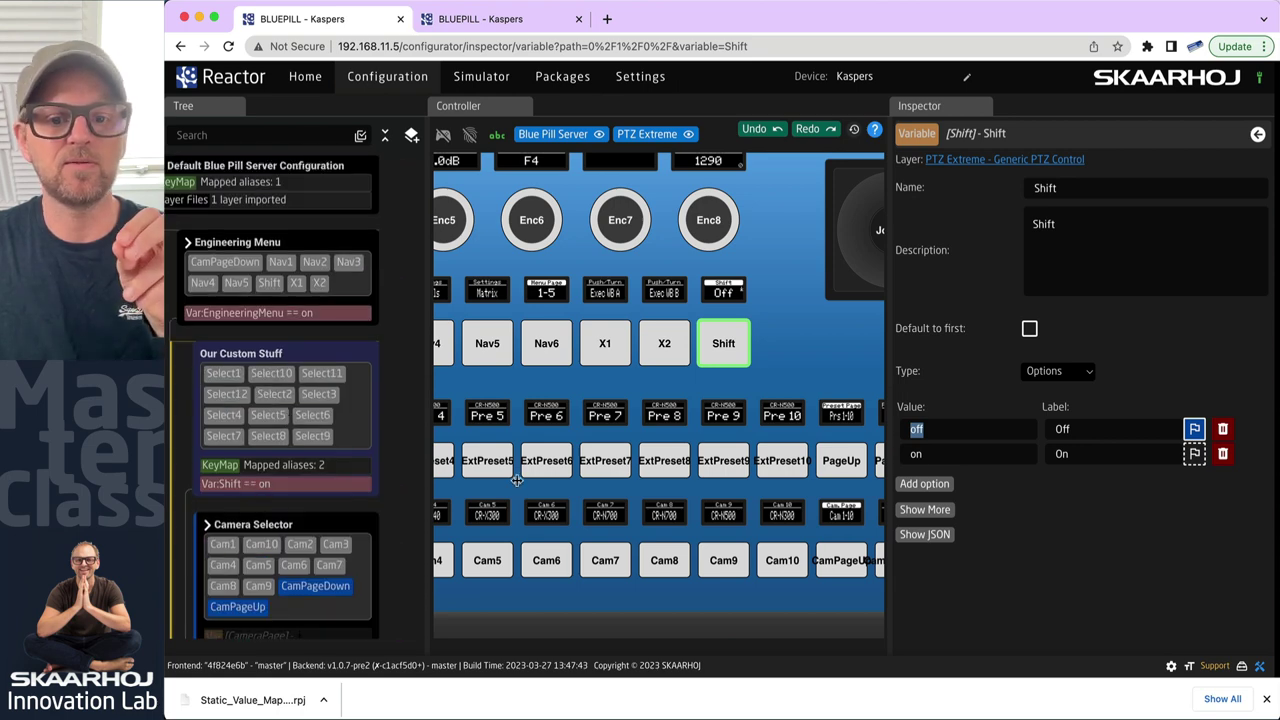
click(443, 134)
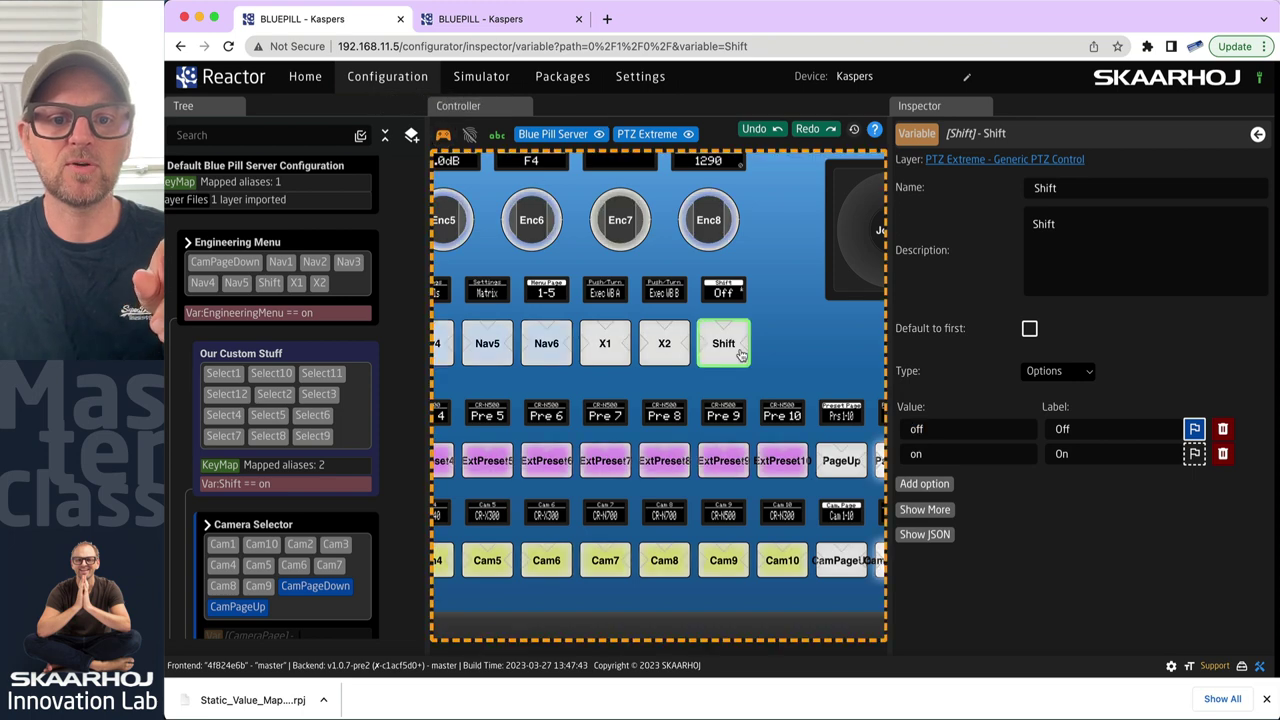
click(723, 350)
click(723, 350)
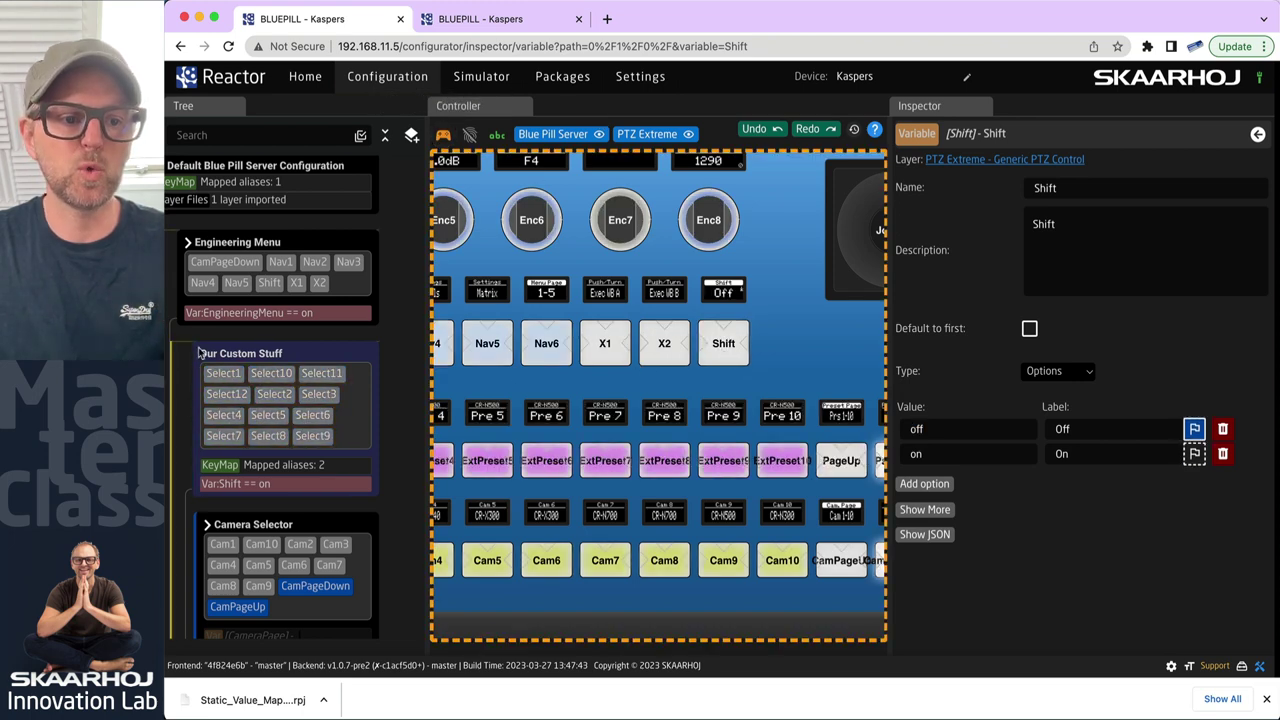
click(724, 350)
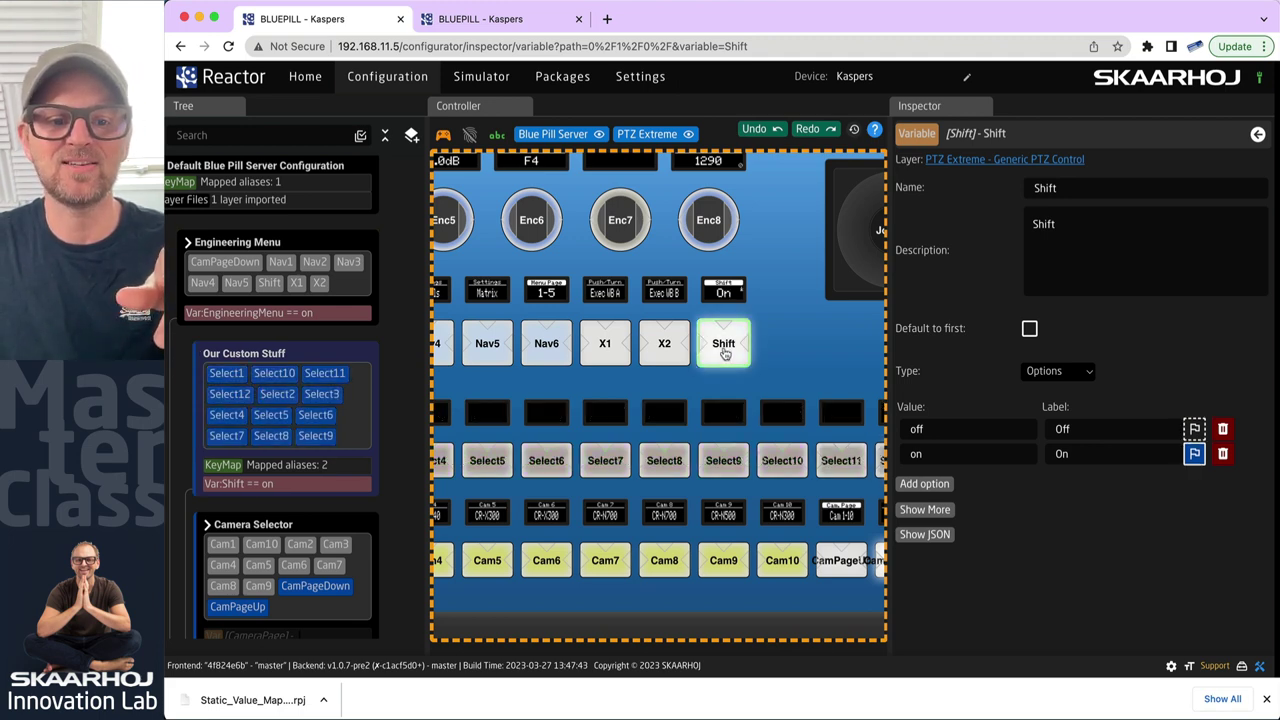
Latch Shift as held down in the simulated controller and check the row of Select buttons
click(724, 354)
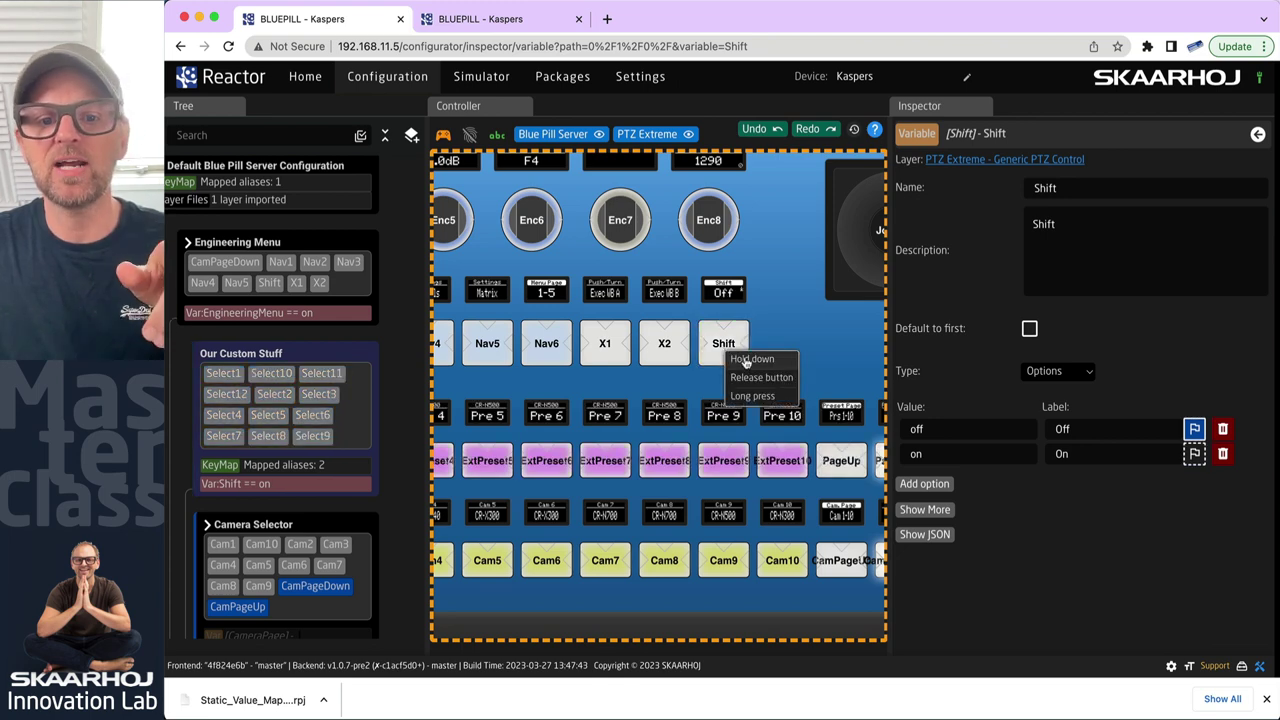
click(724, 350)
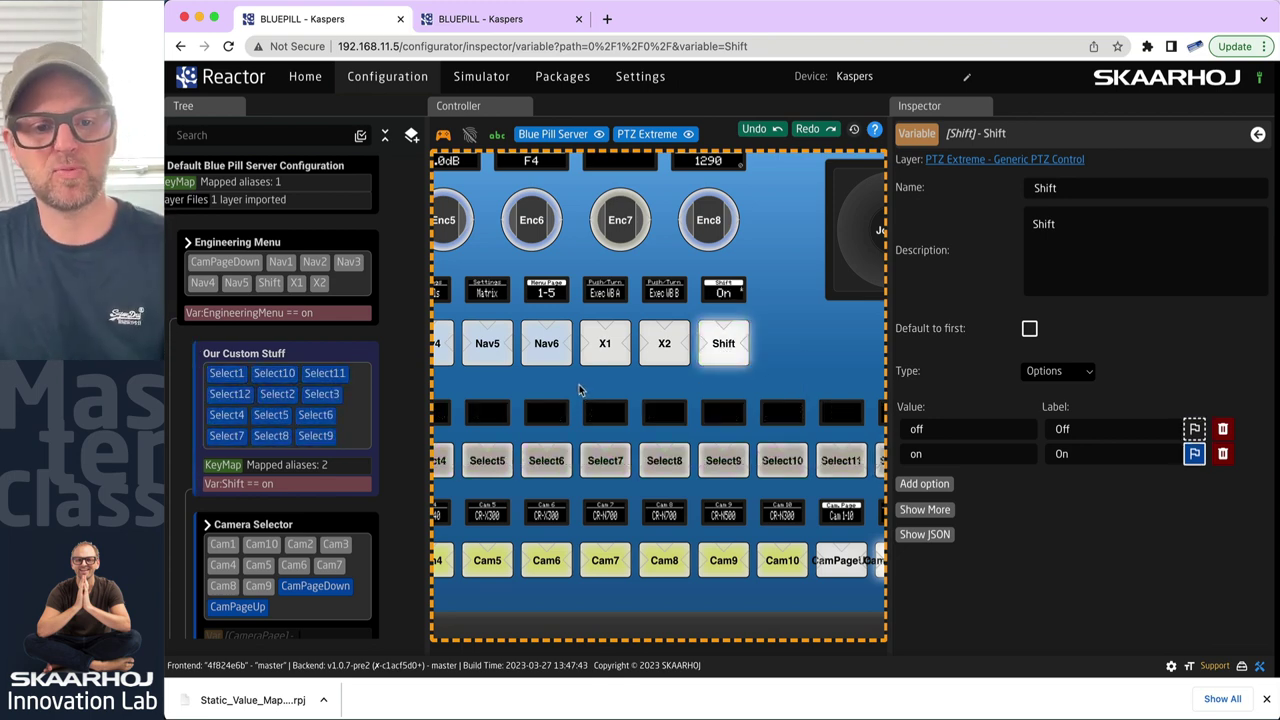
drag(584, 392, 825, 379)
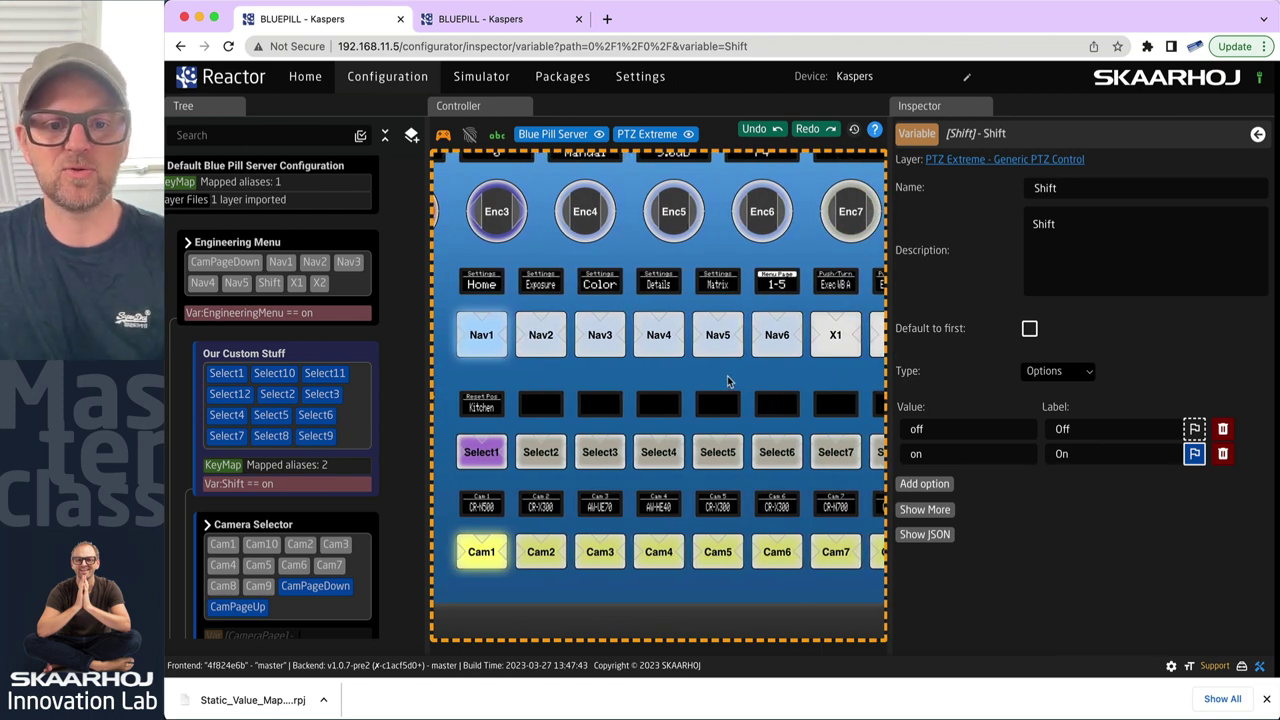
drag(728, 381, 532, 377)
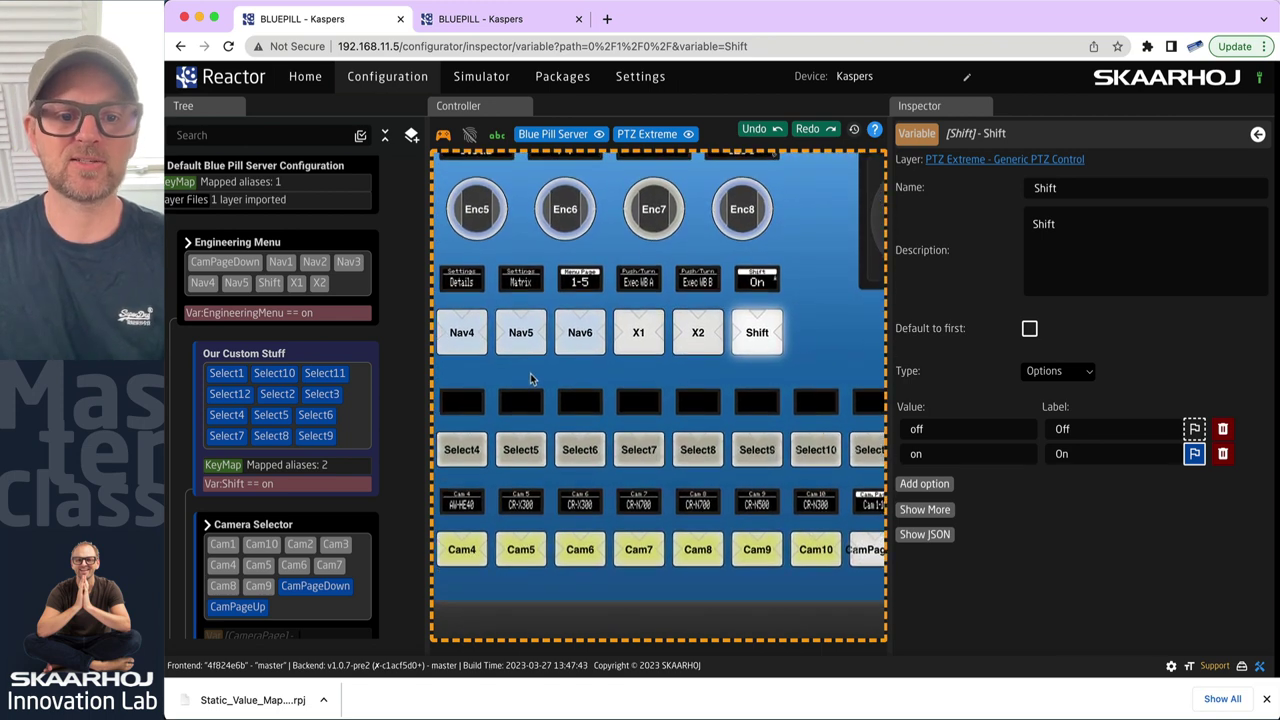